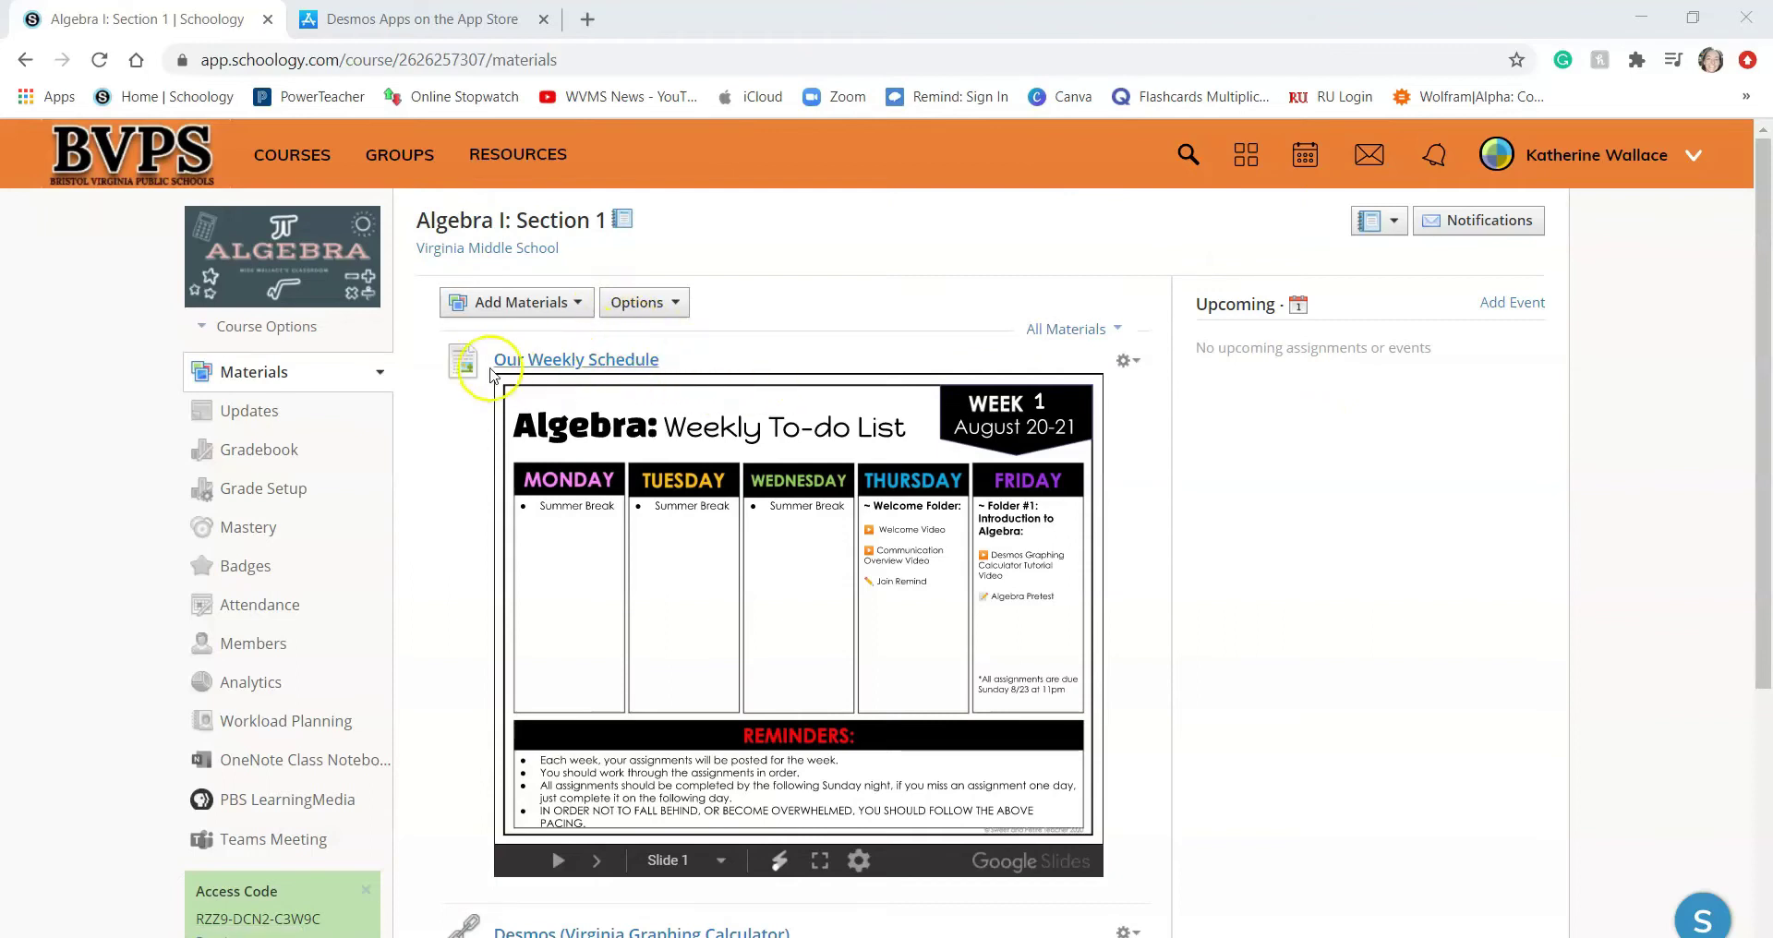
Open the Desmos (Virginia Graphing Calculator) link in the Algebra I course materials.
scroll(979, 678, "down", 3)
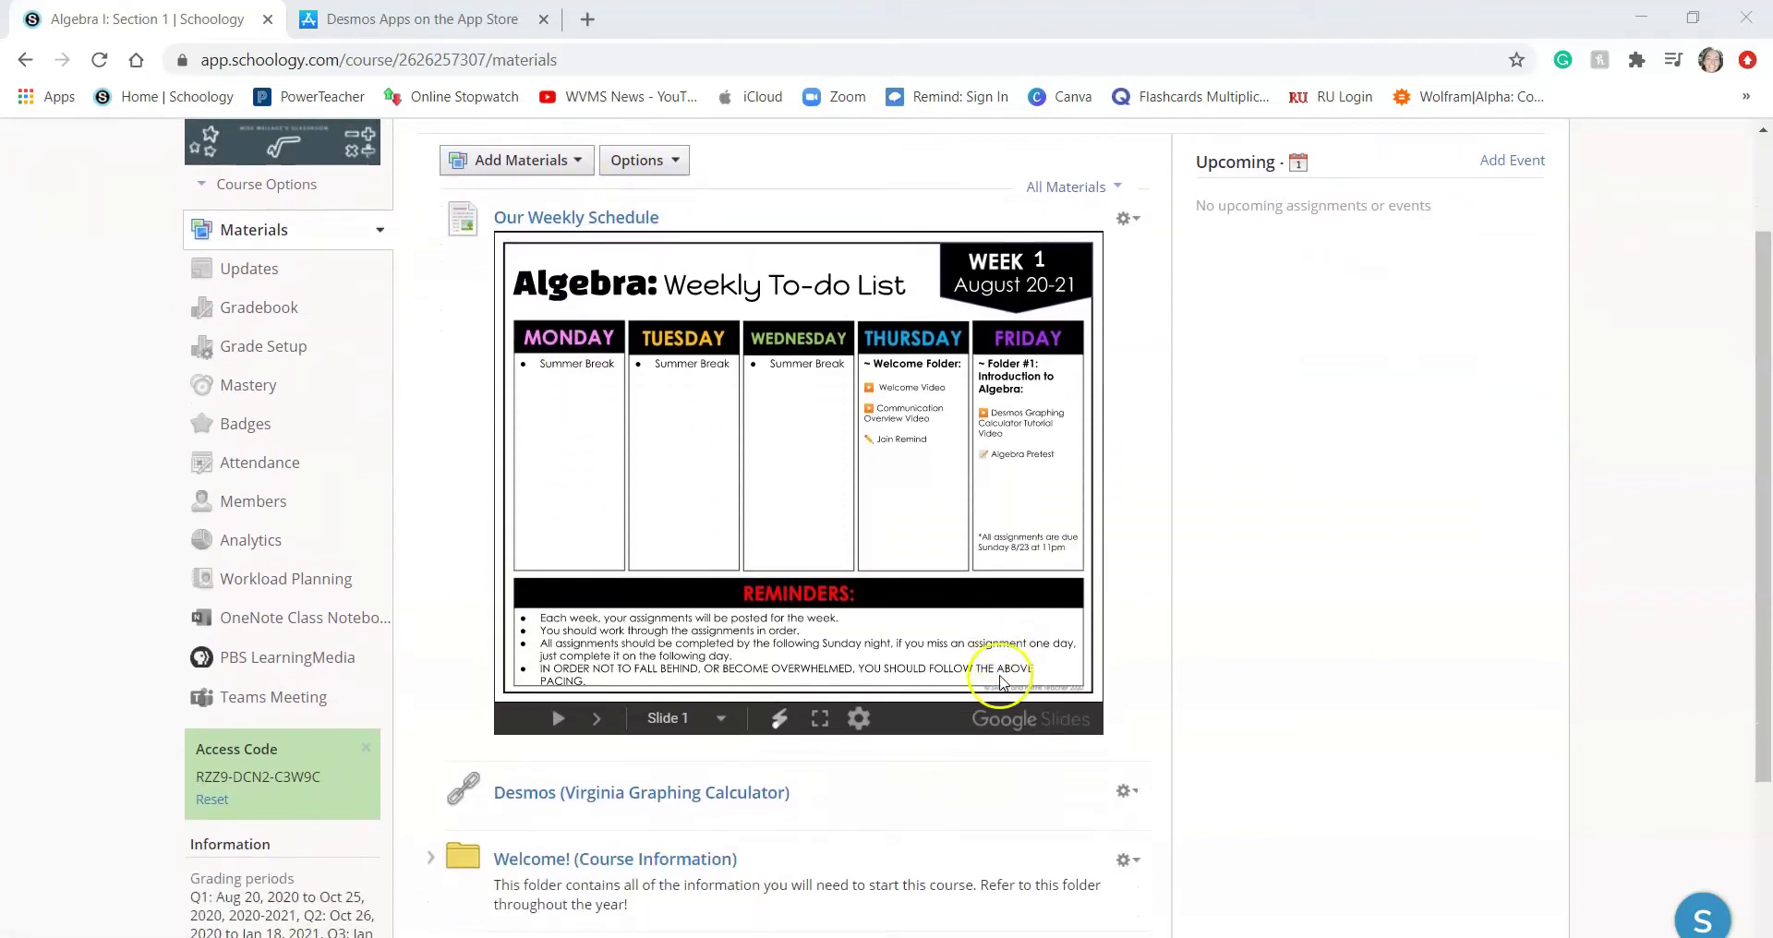
scroll(992, 681, "down", 1)
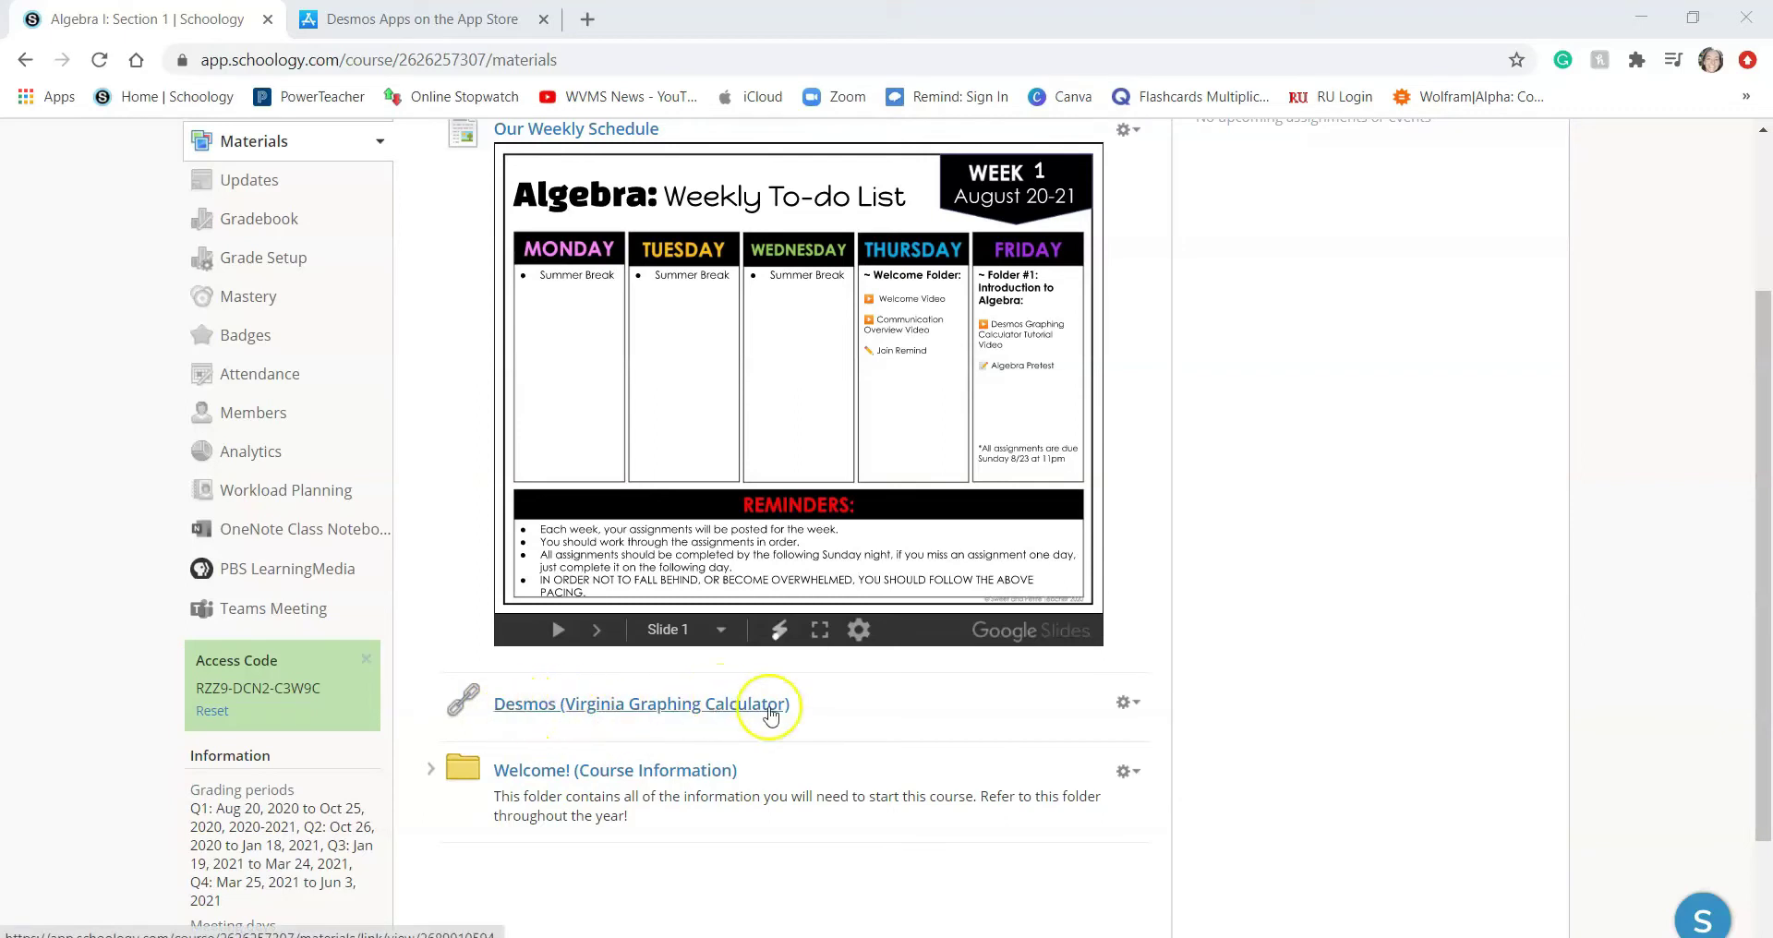
scroll(646, 664, "down", 1)
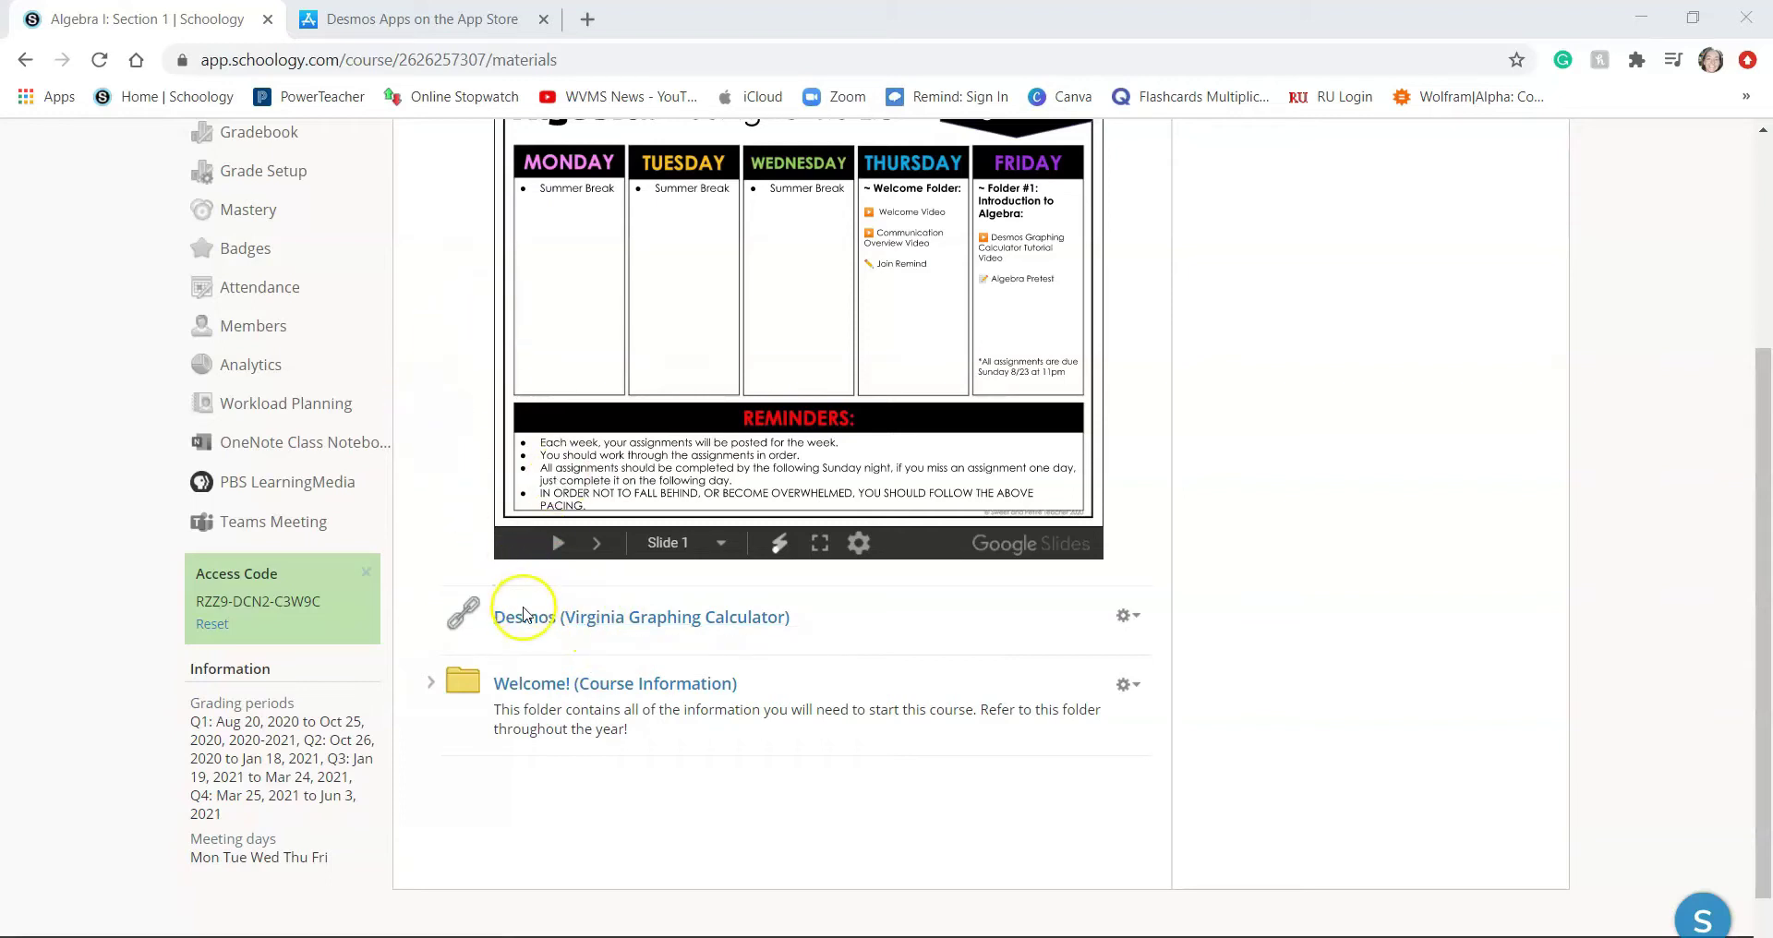
scroll(871, 599, "up", 2)
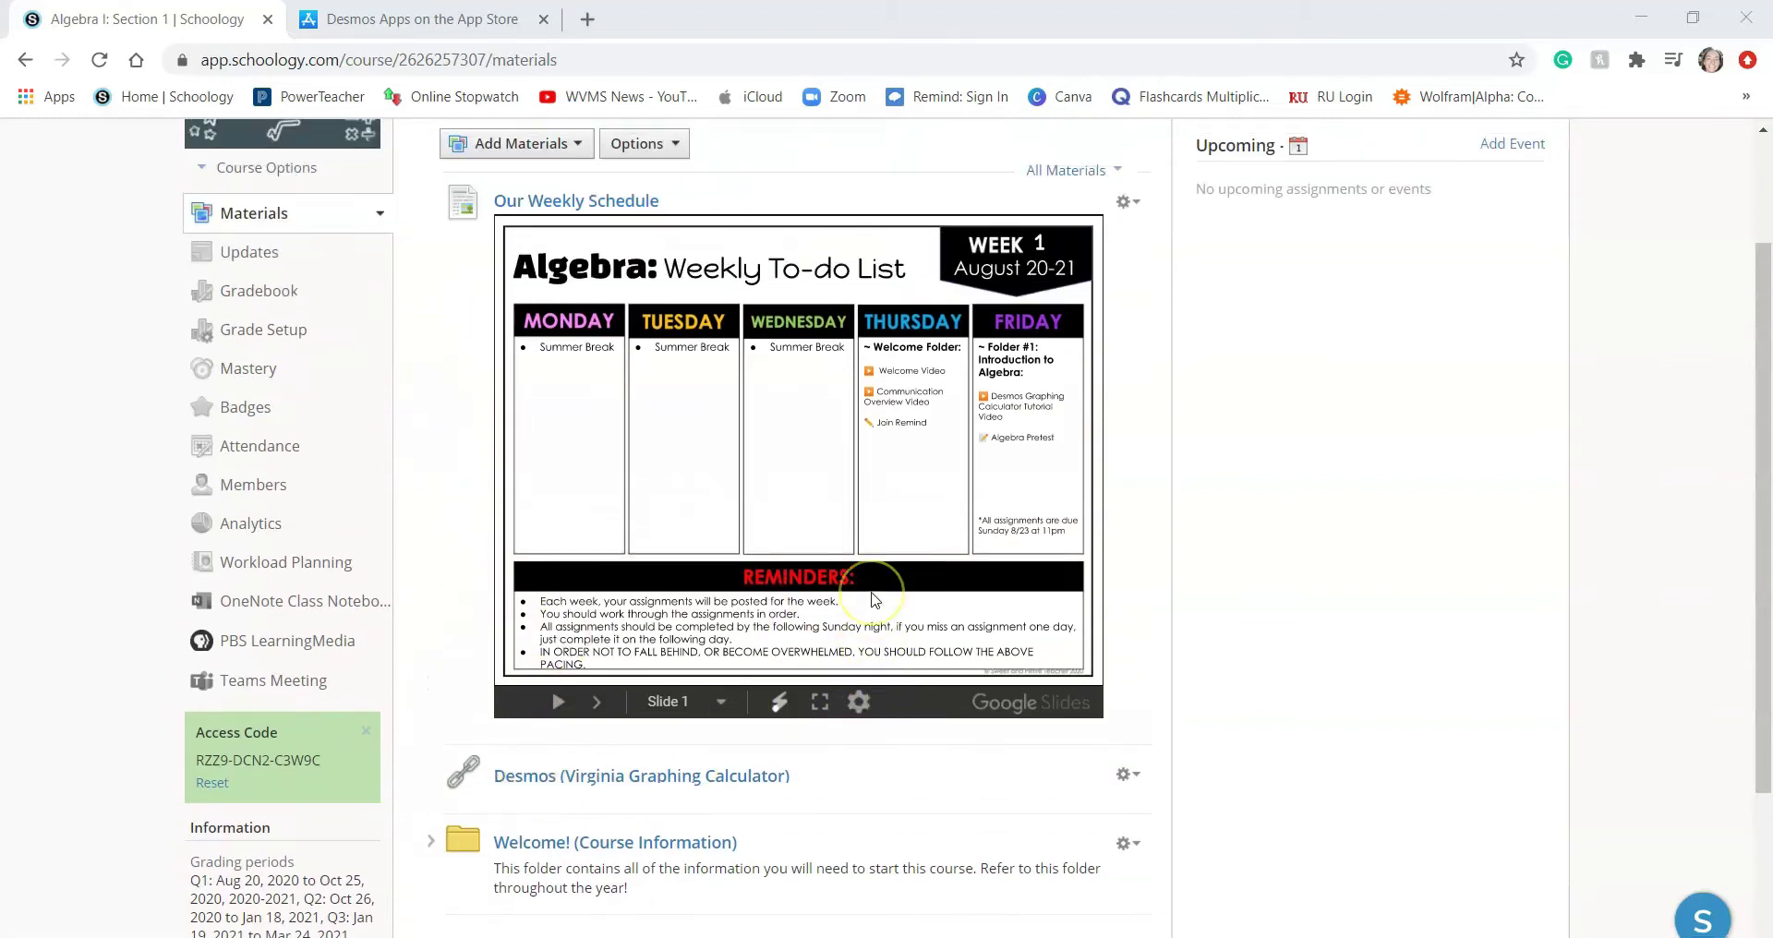
scroll(577, 704, "down", 1)
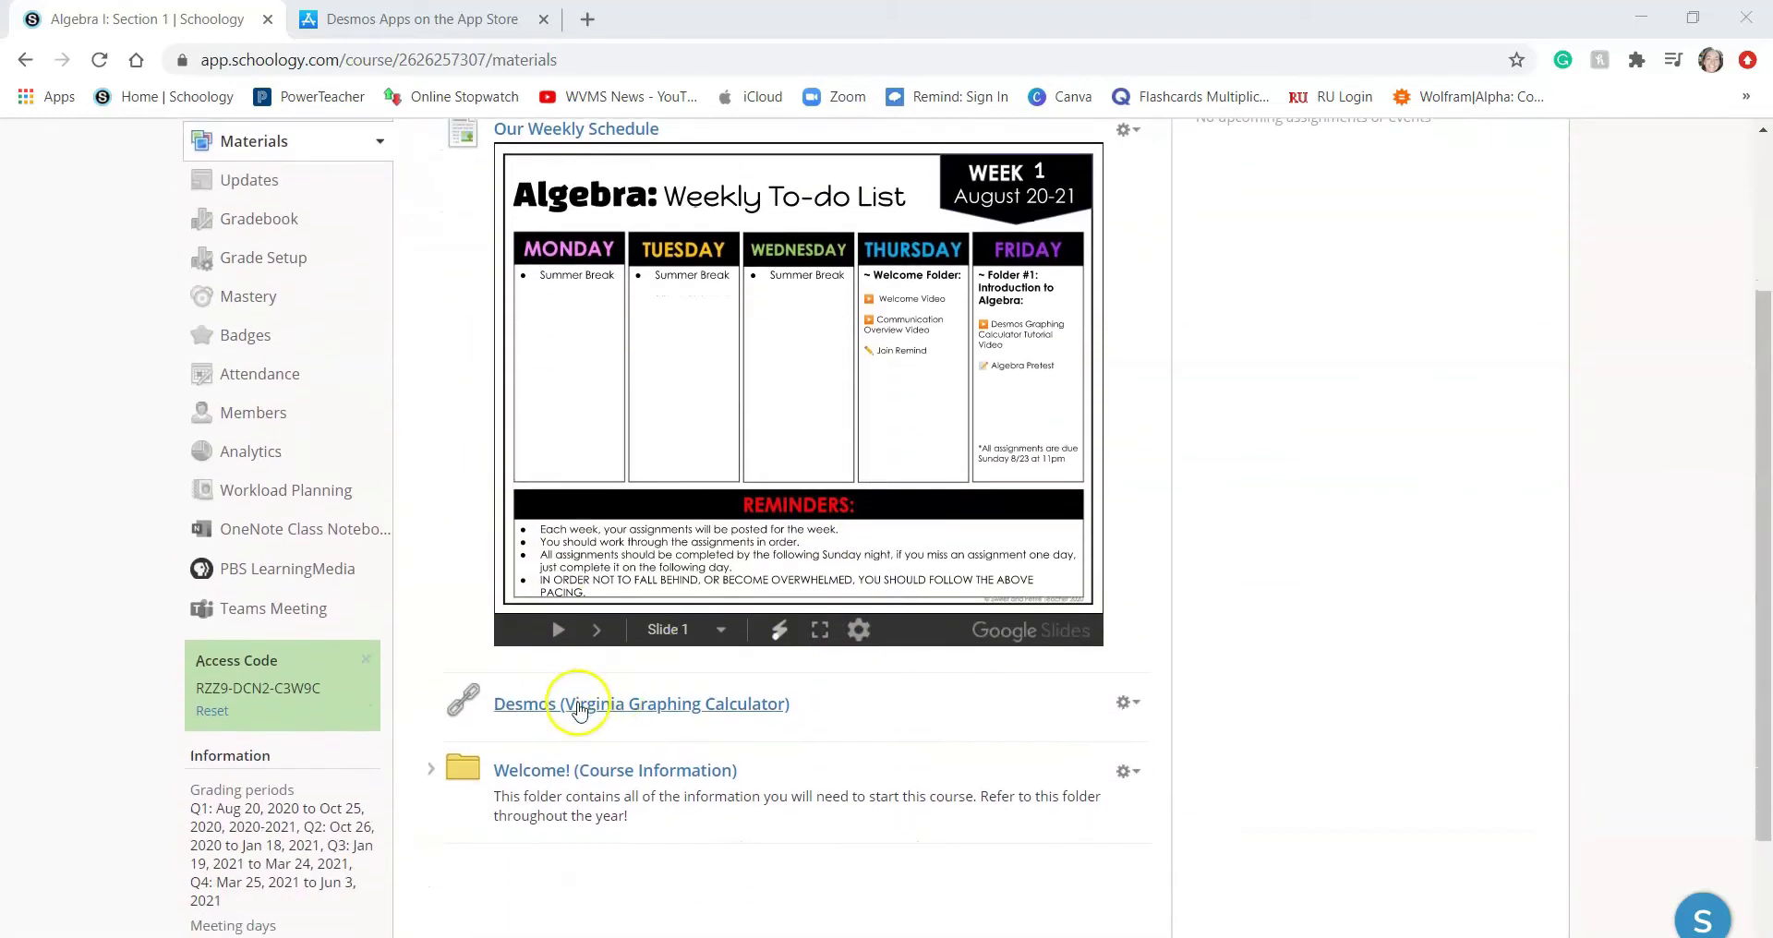
left_click(636, 706)
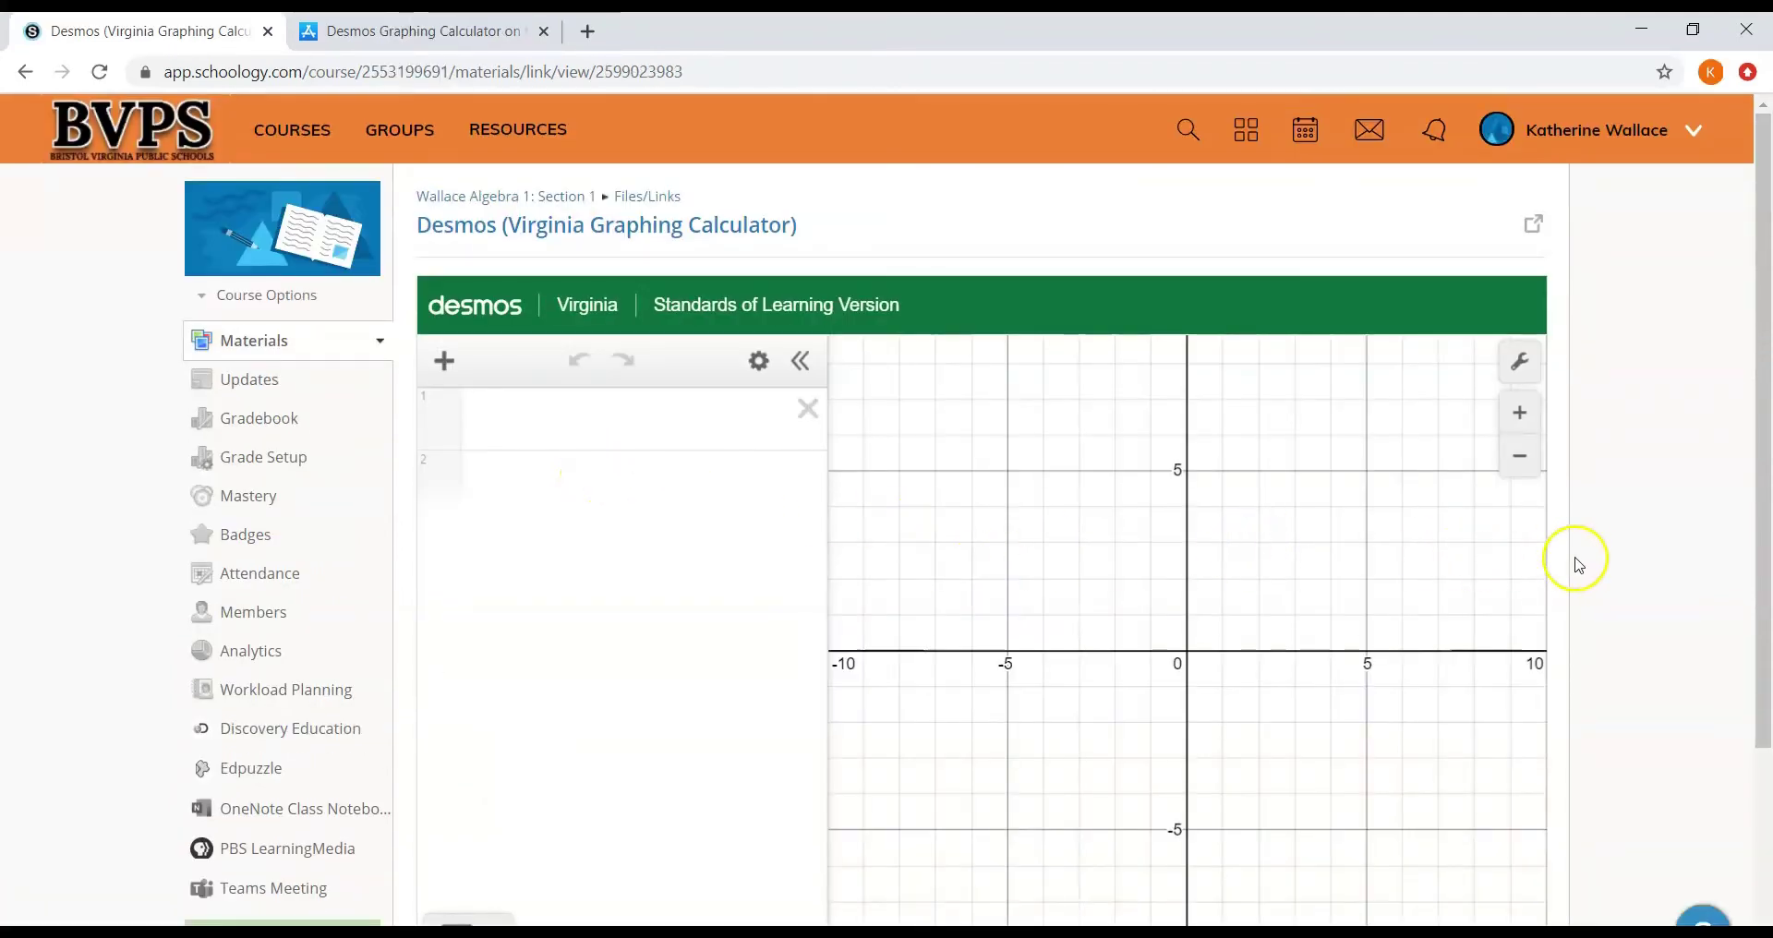
Open the embedded Virginia Desmos calculator in a separate browser tab.
scroll(1584, 565, "down", 1)
scroll(1585, 565, "down", 1)
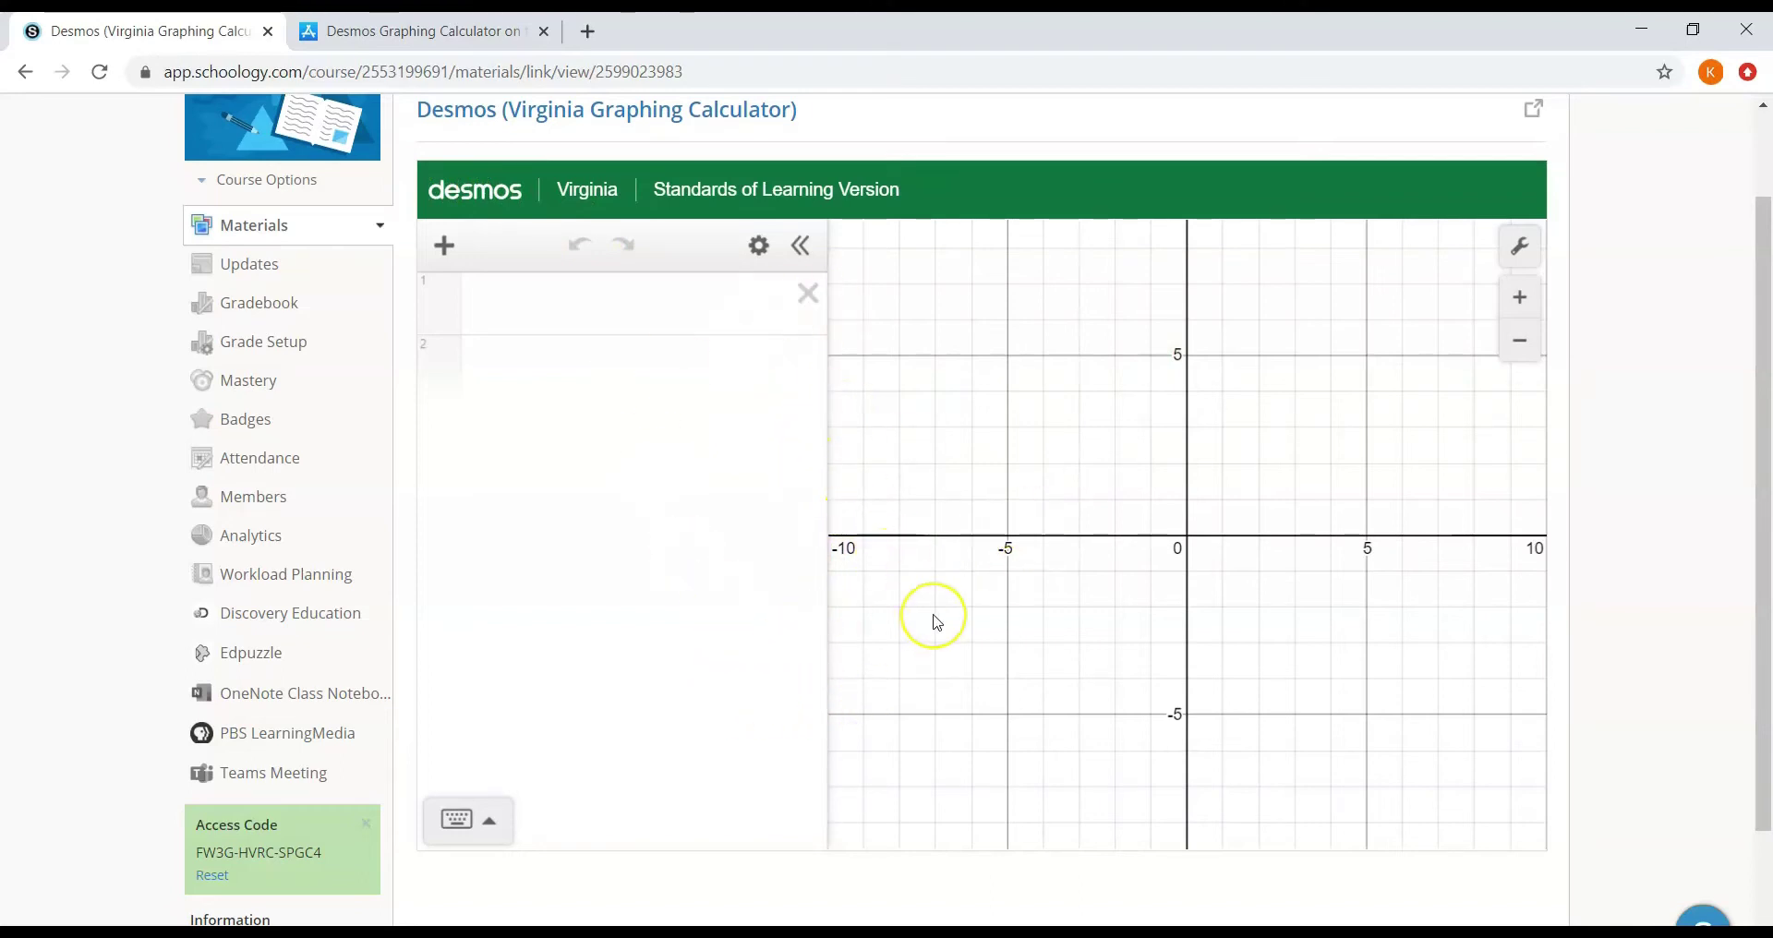
scroll(1222, 480, "up", 2)
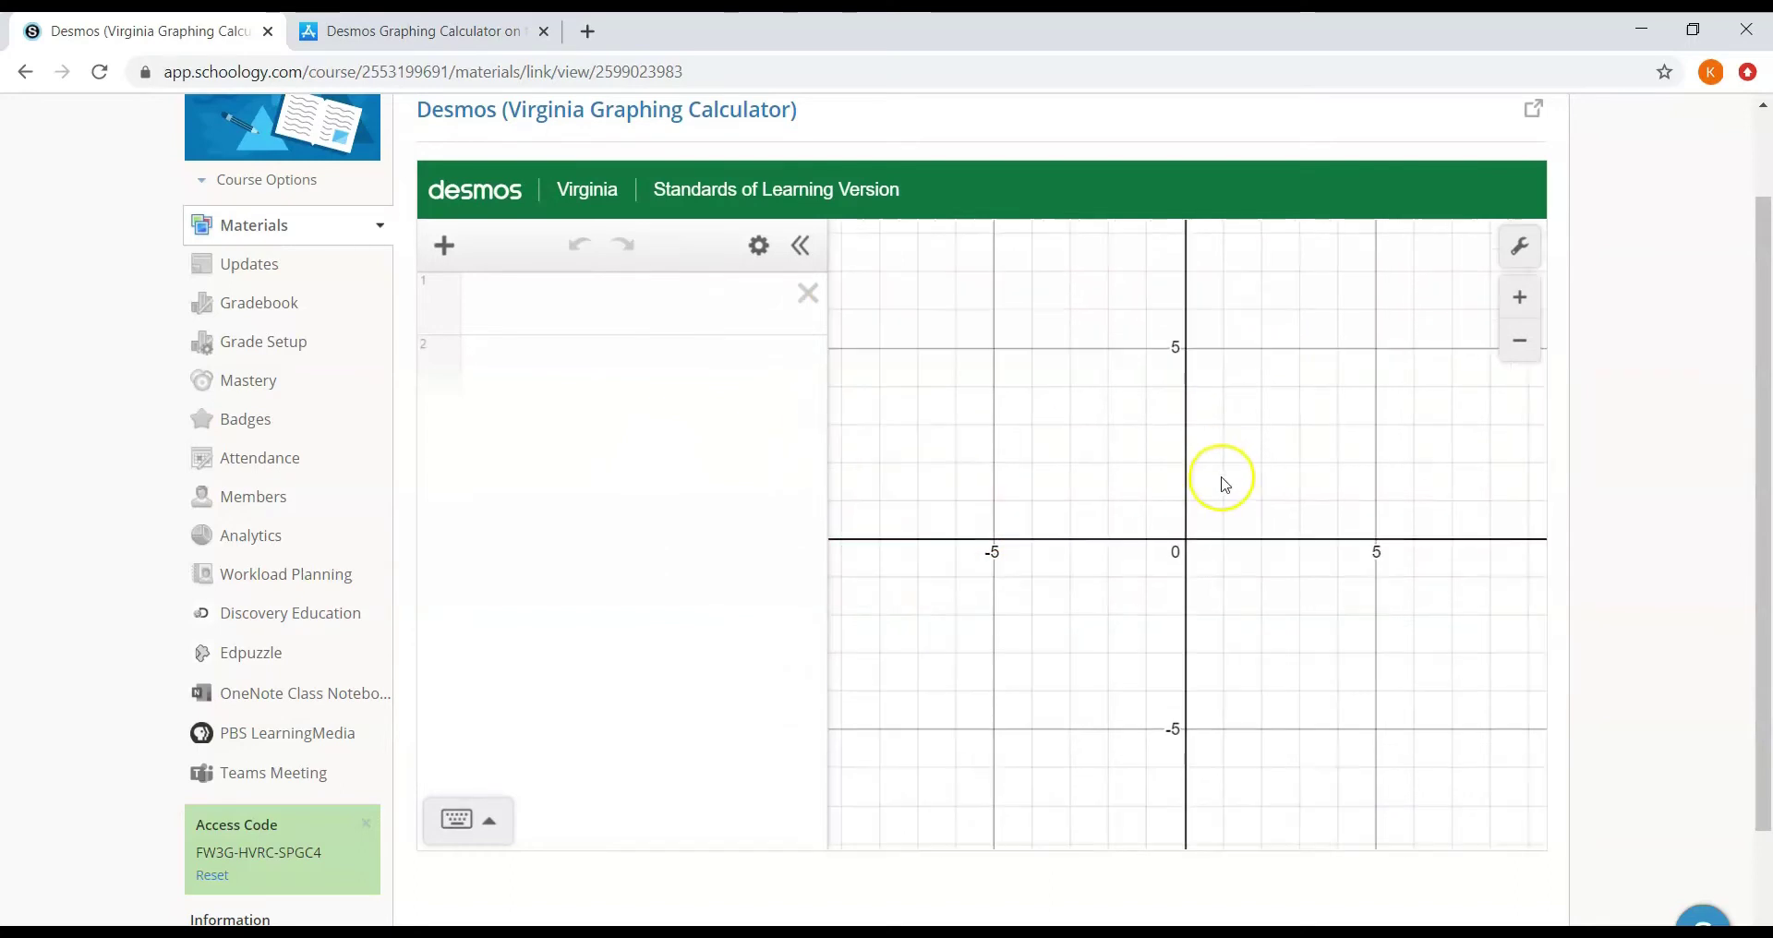
scroll(1035, 407, "down", 1)
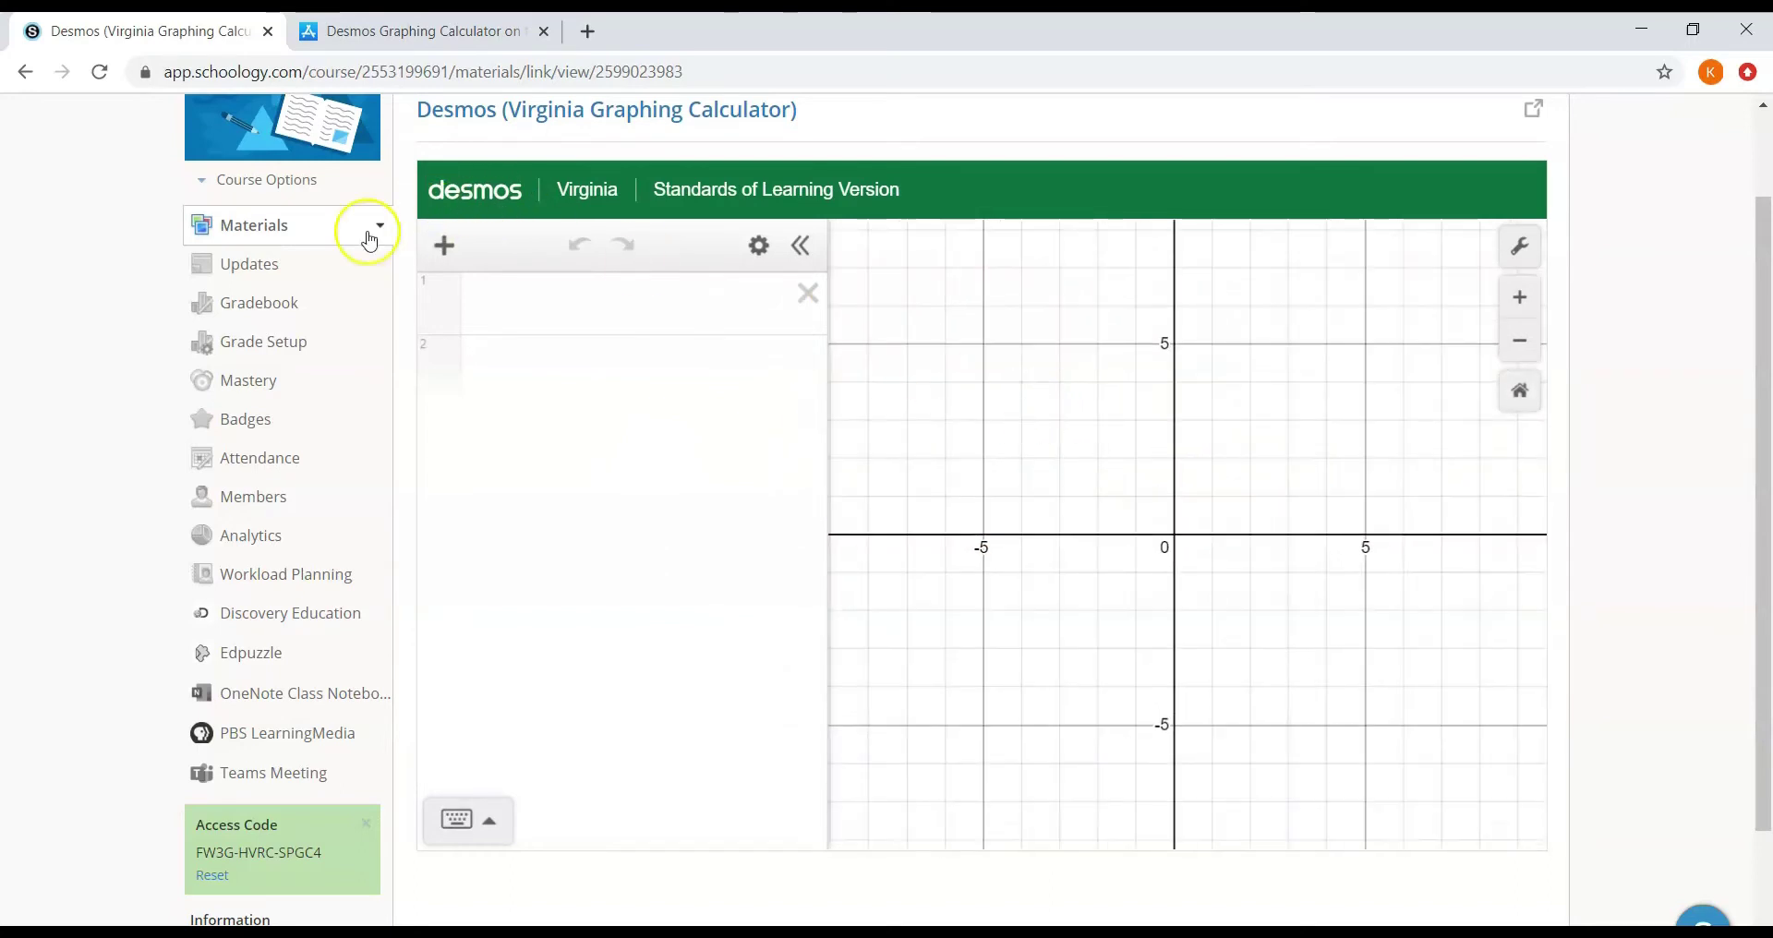
scroll(1082, 540, "down", 1)
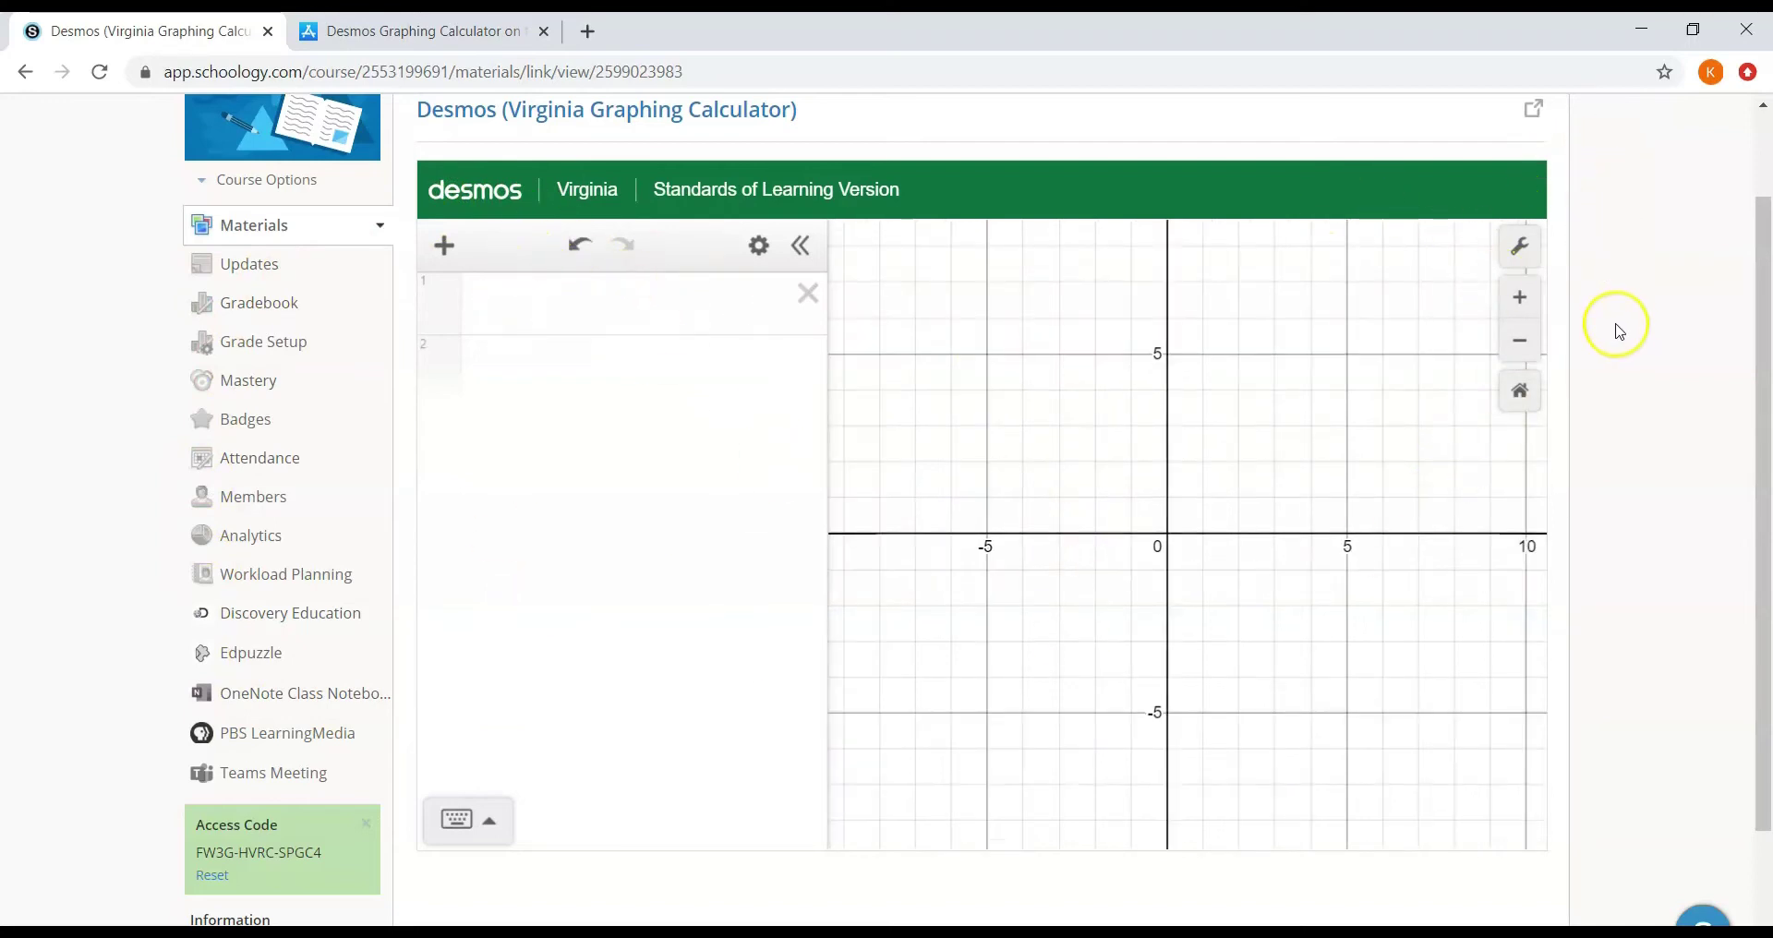
scroll(1618, 305, "up", 1)
scroll(1529, 152, "up", 1)
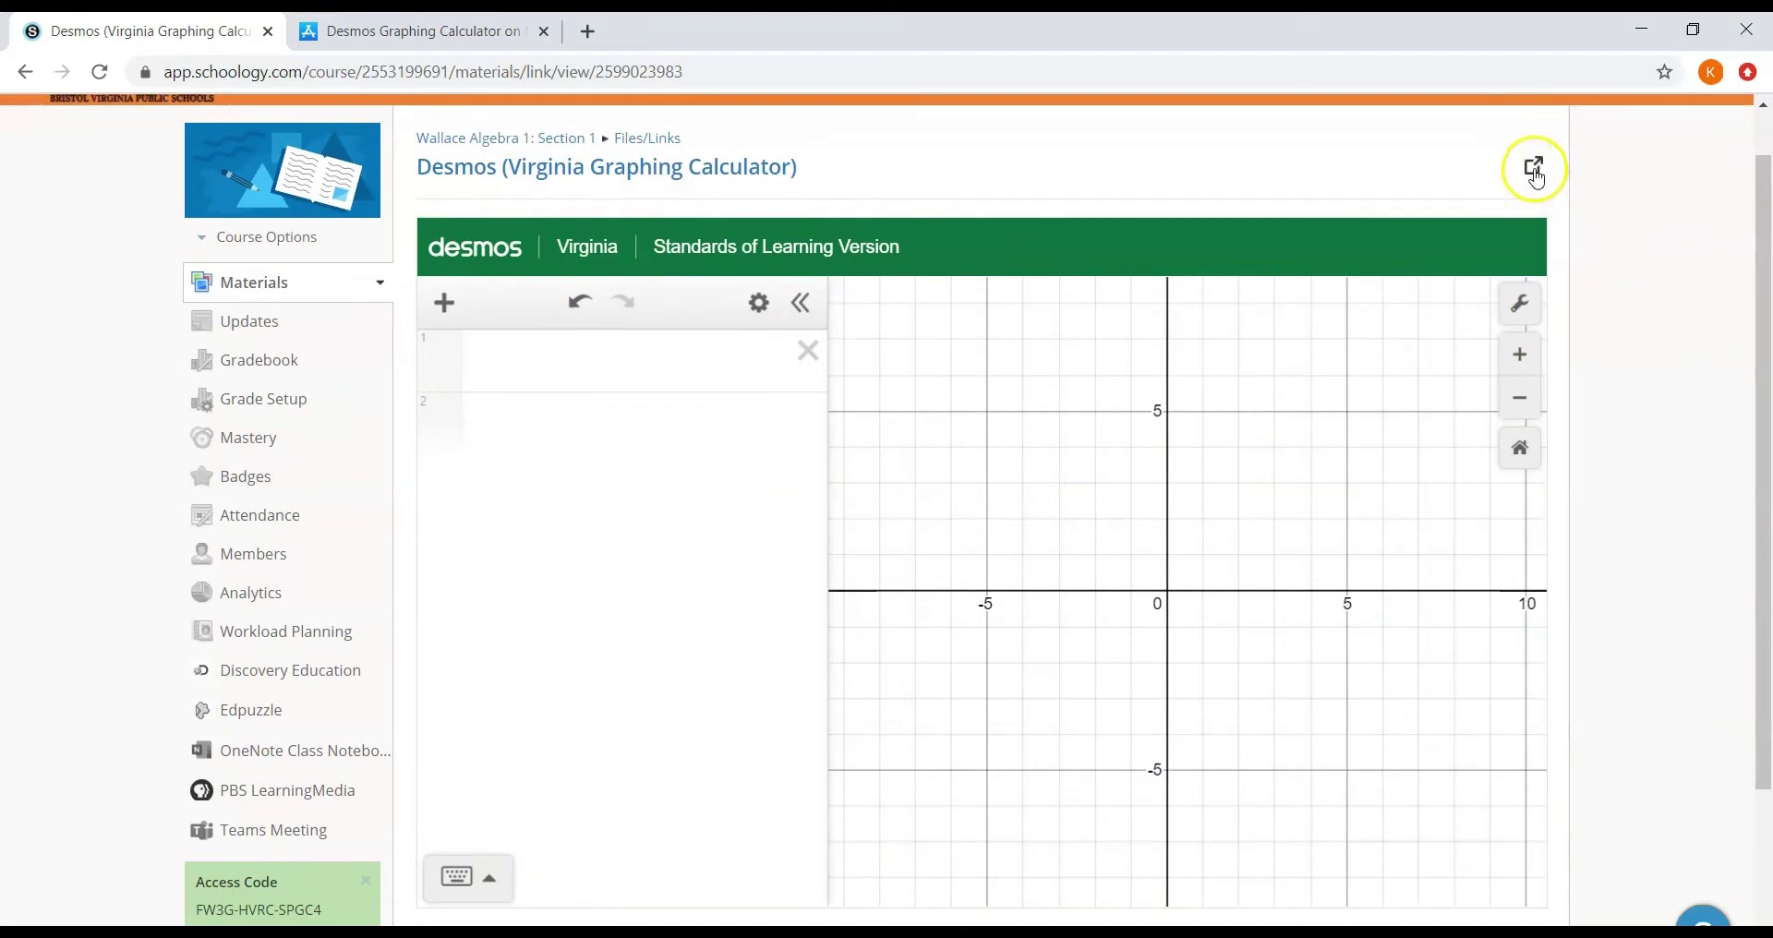
left_click(1535, 170)
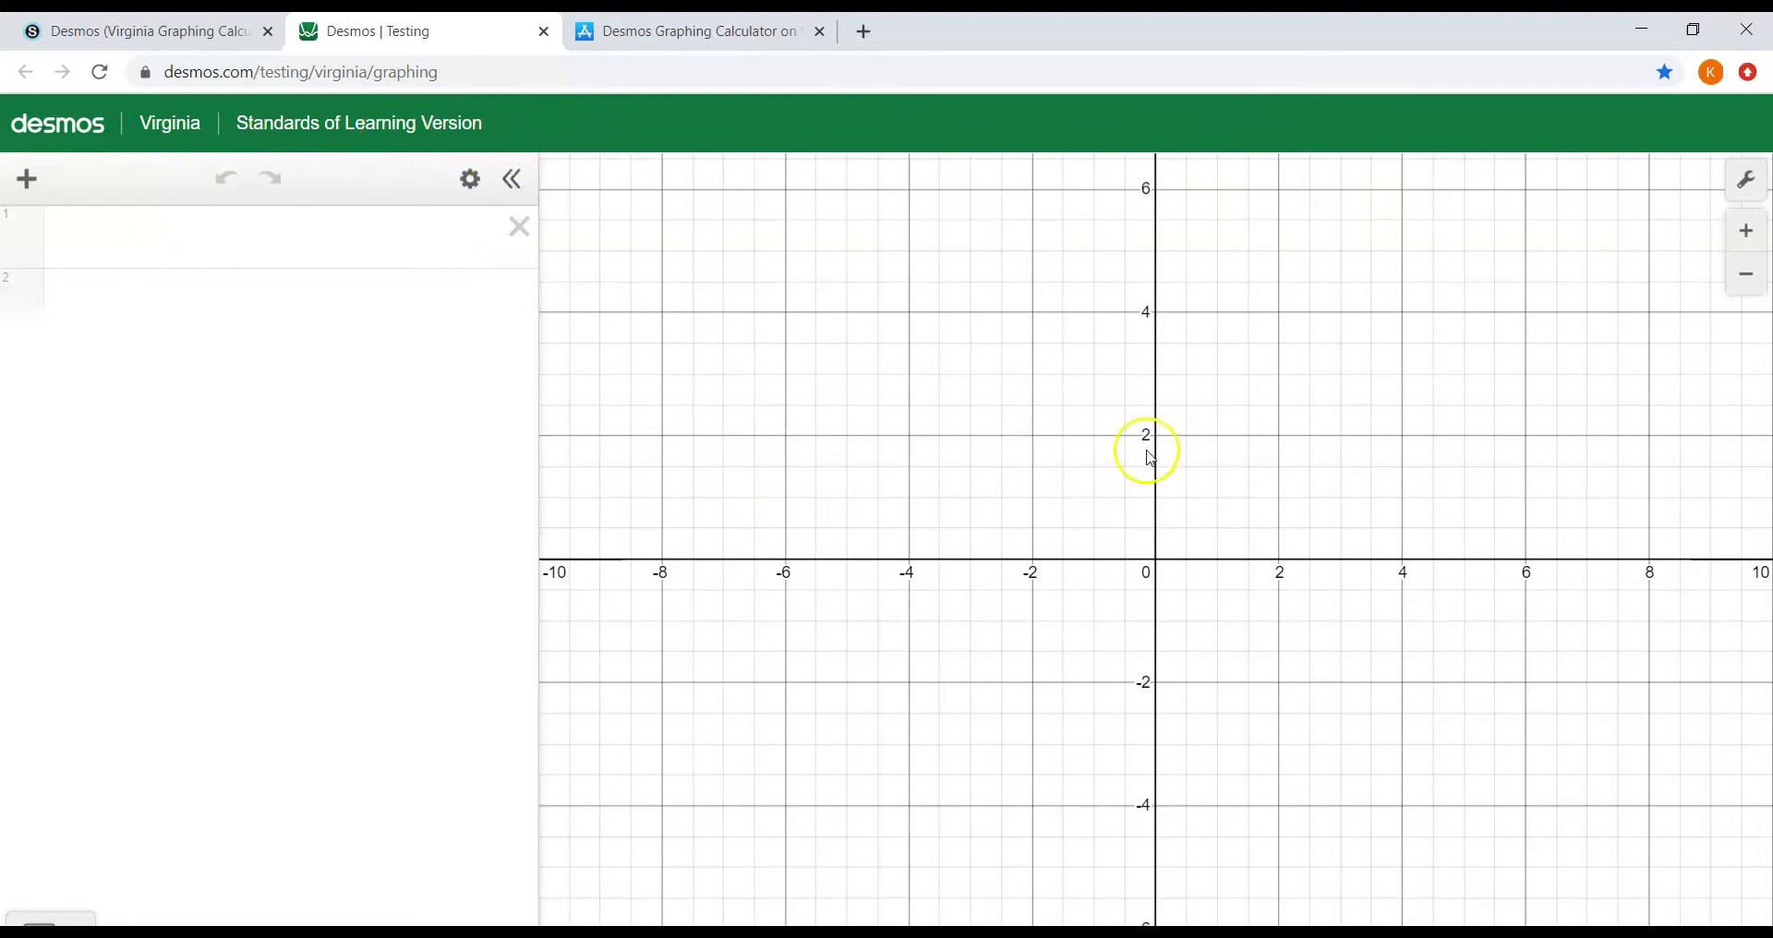
Check the bookmark details of the Desmos testing page and close them without changes.
left_click(1667, 81)
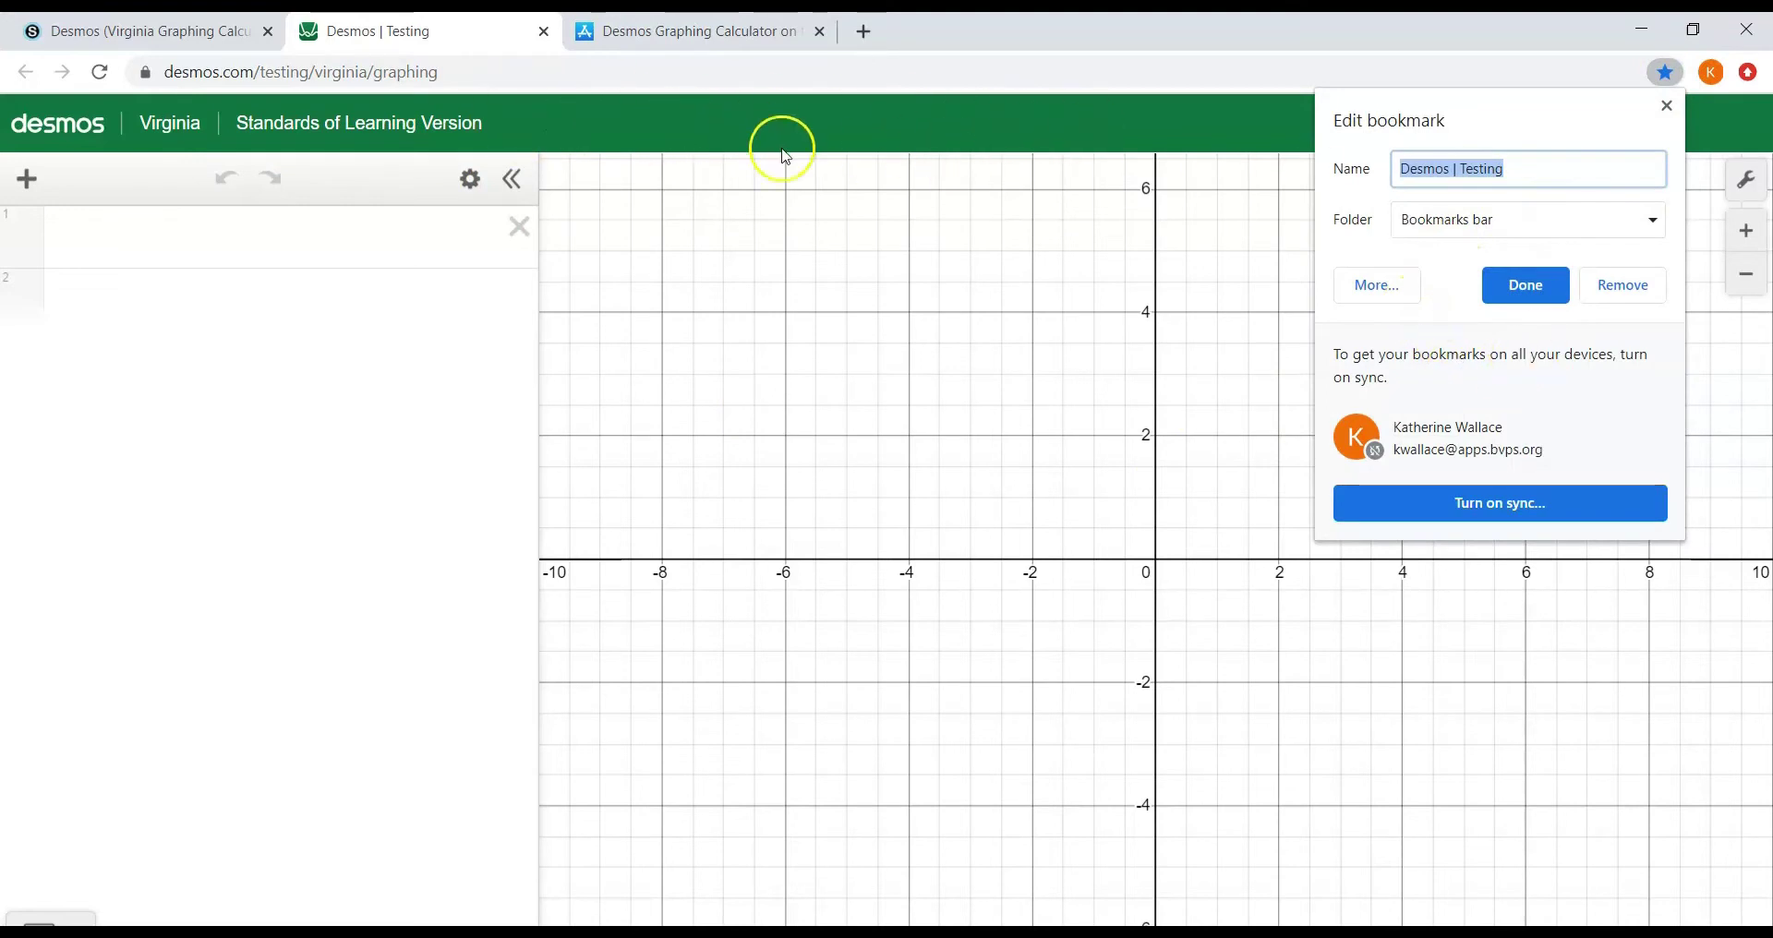
left_click(1078, 34)
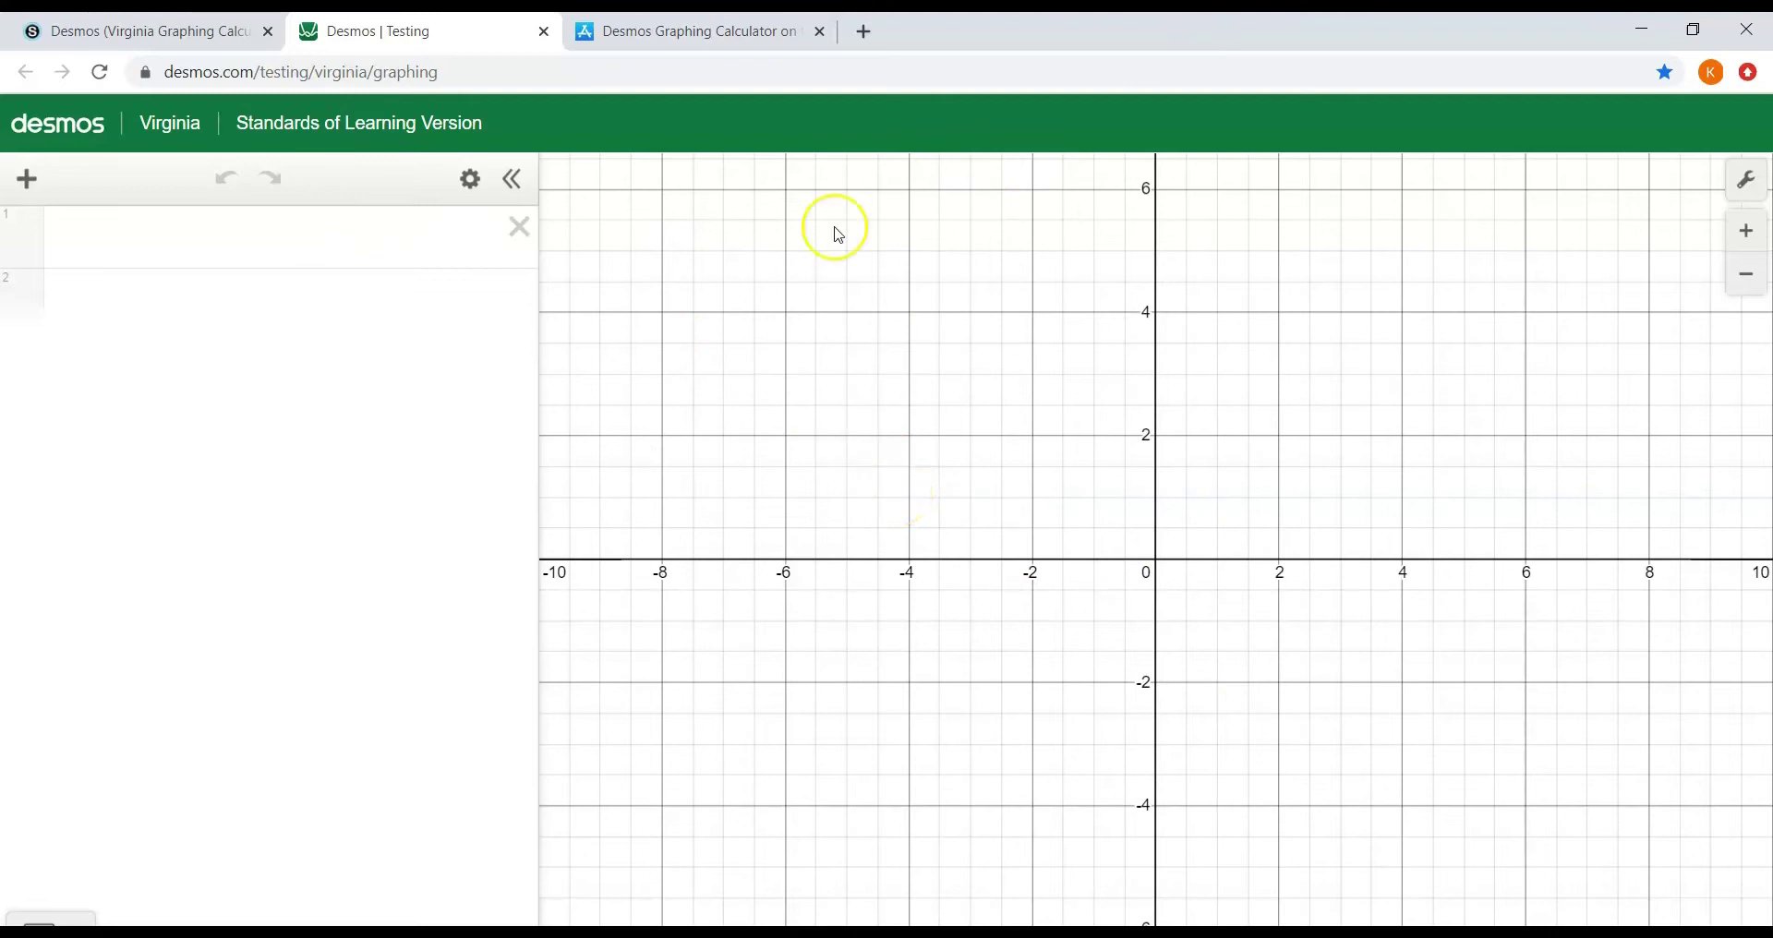
View the Desmos Graphing Calculator app's page on the App Store.
left_click(678, 37)
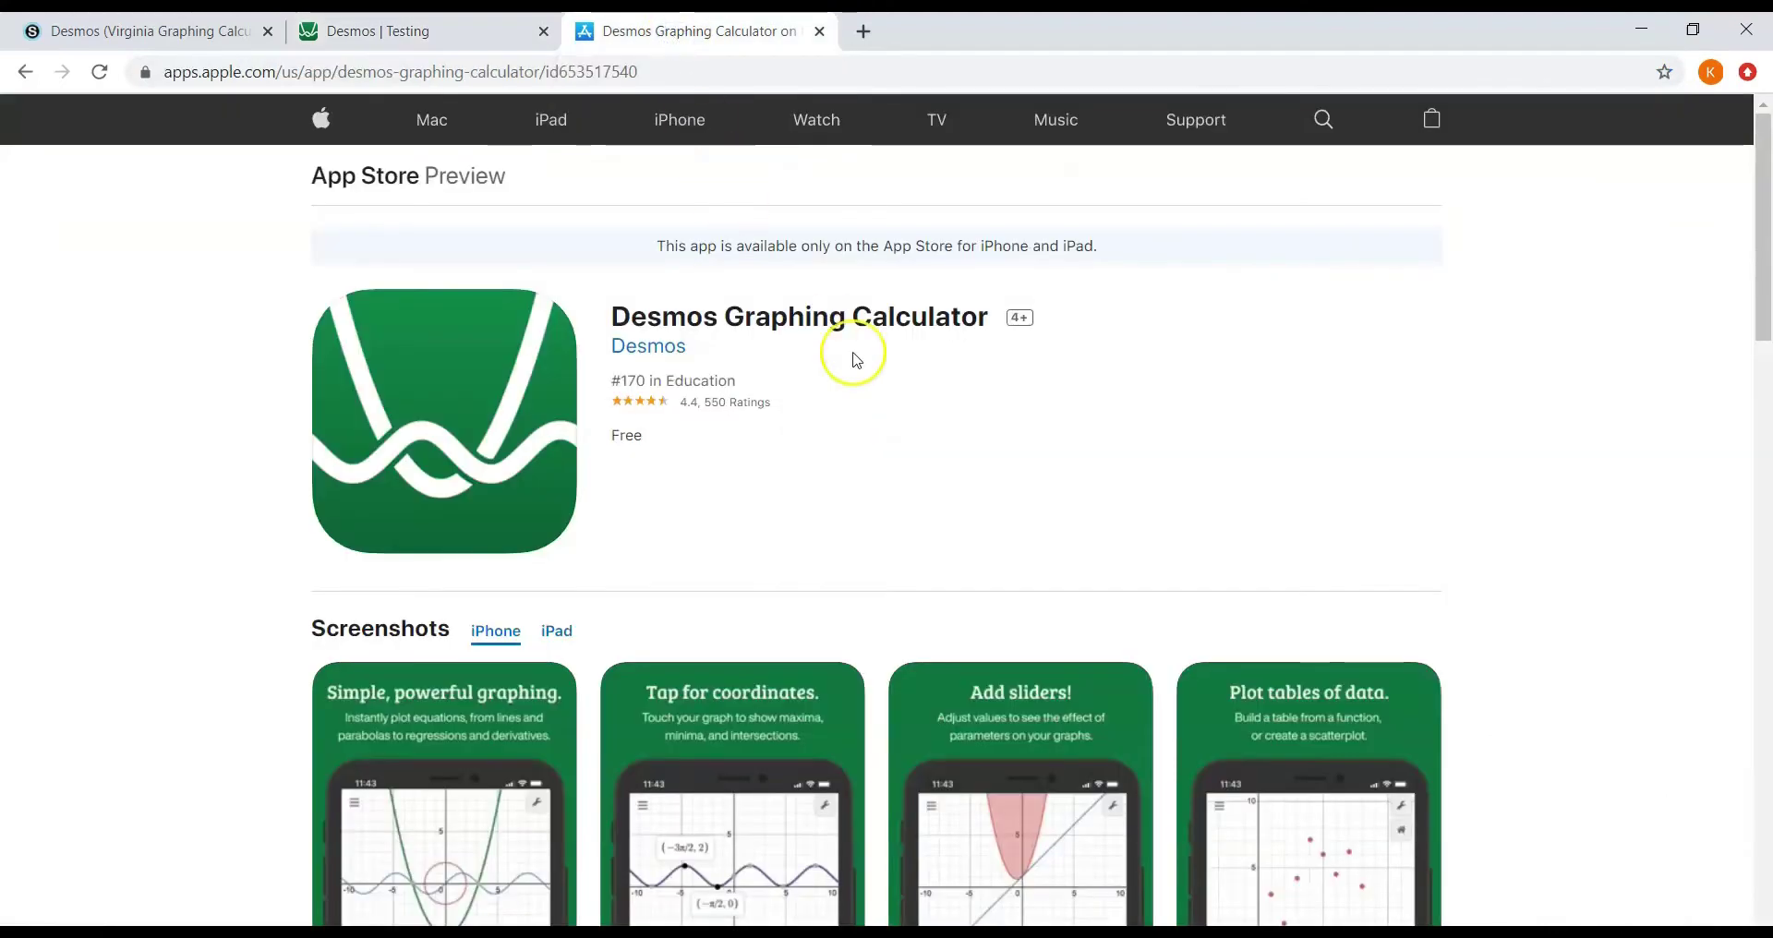
left_click(947, 476)
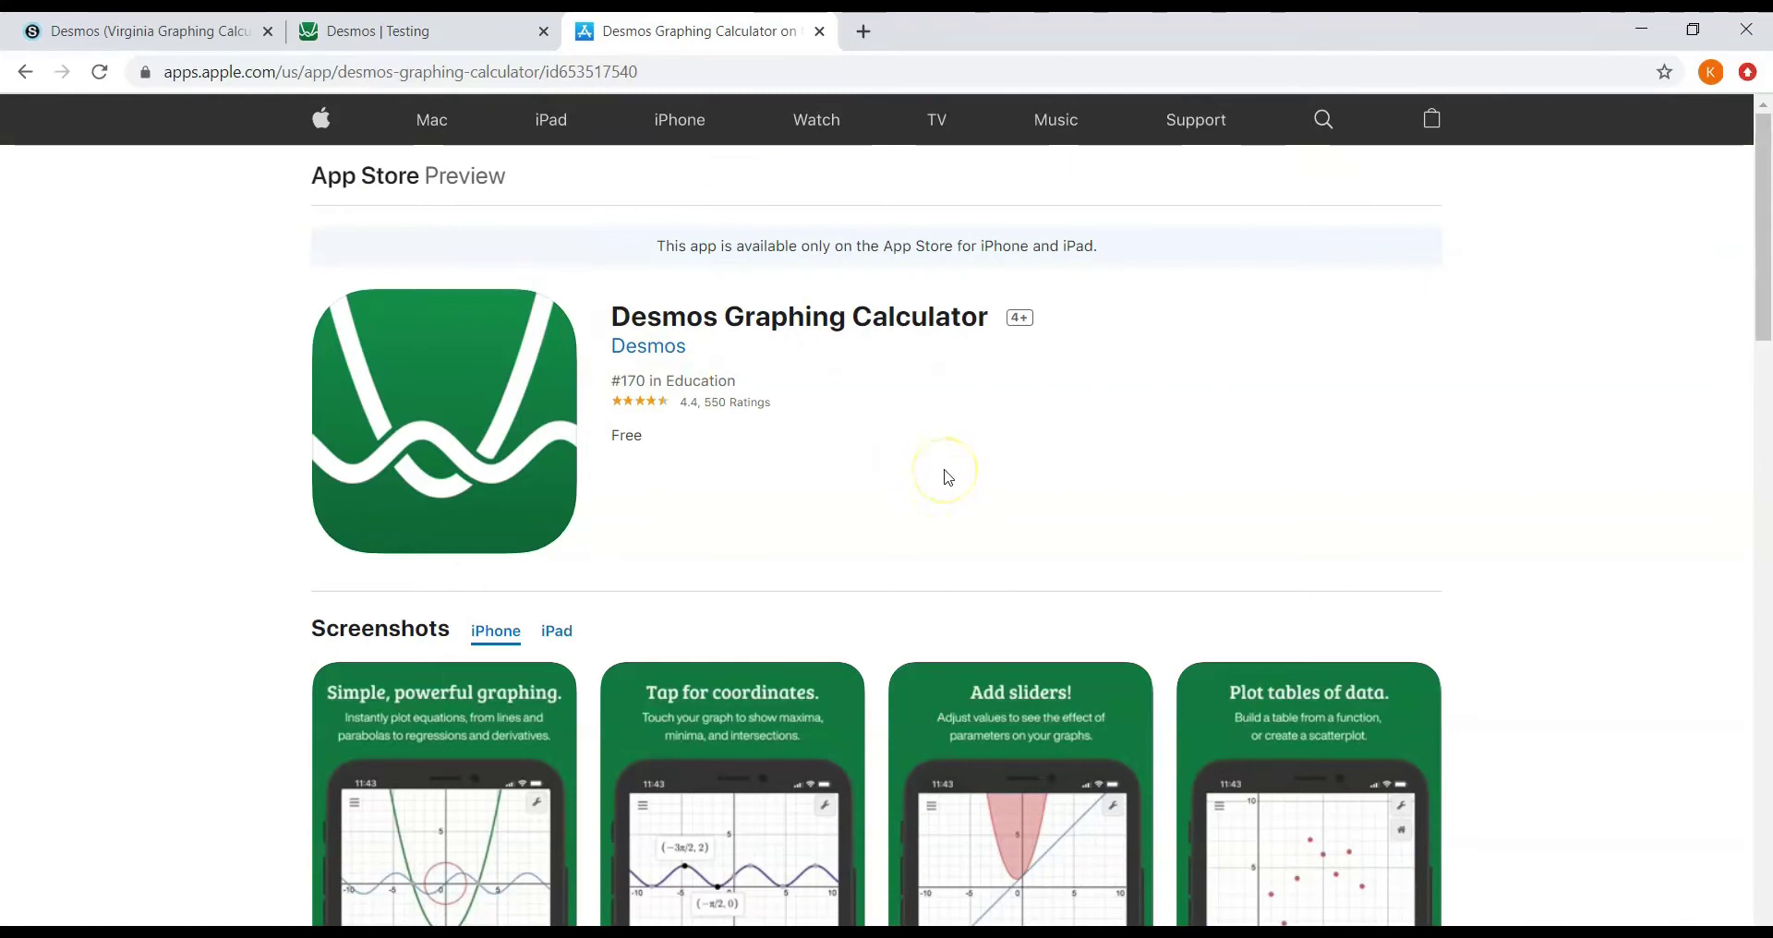
left_click(687, 331)
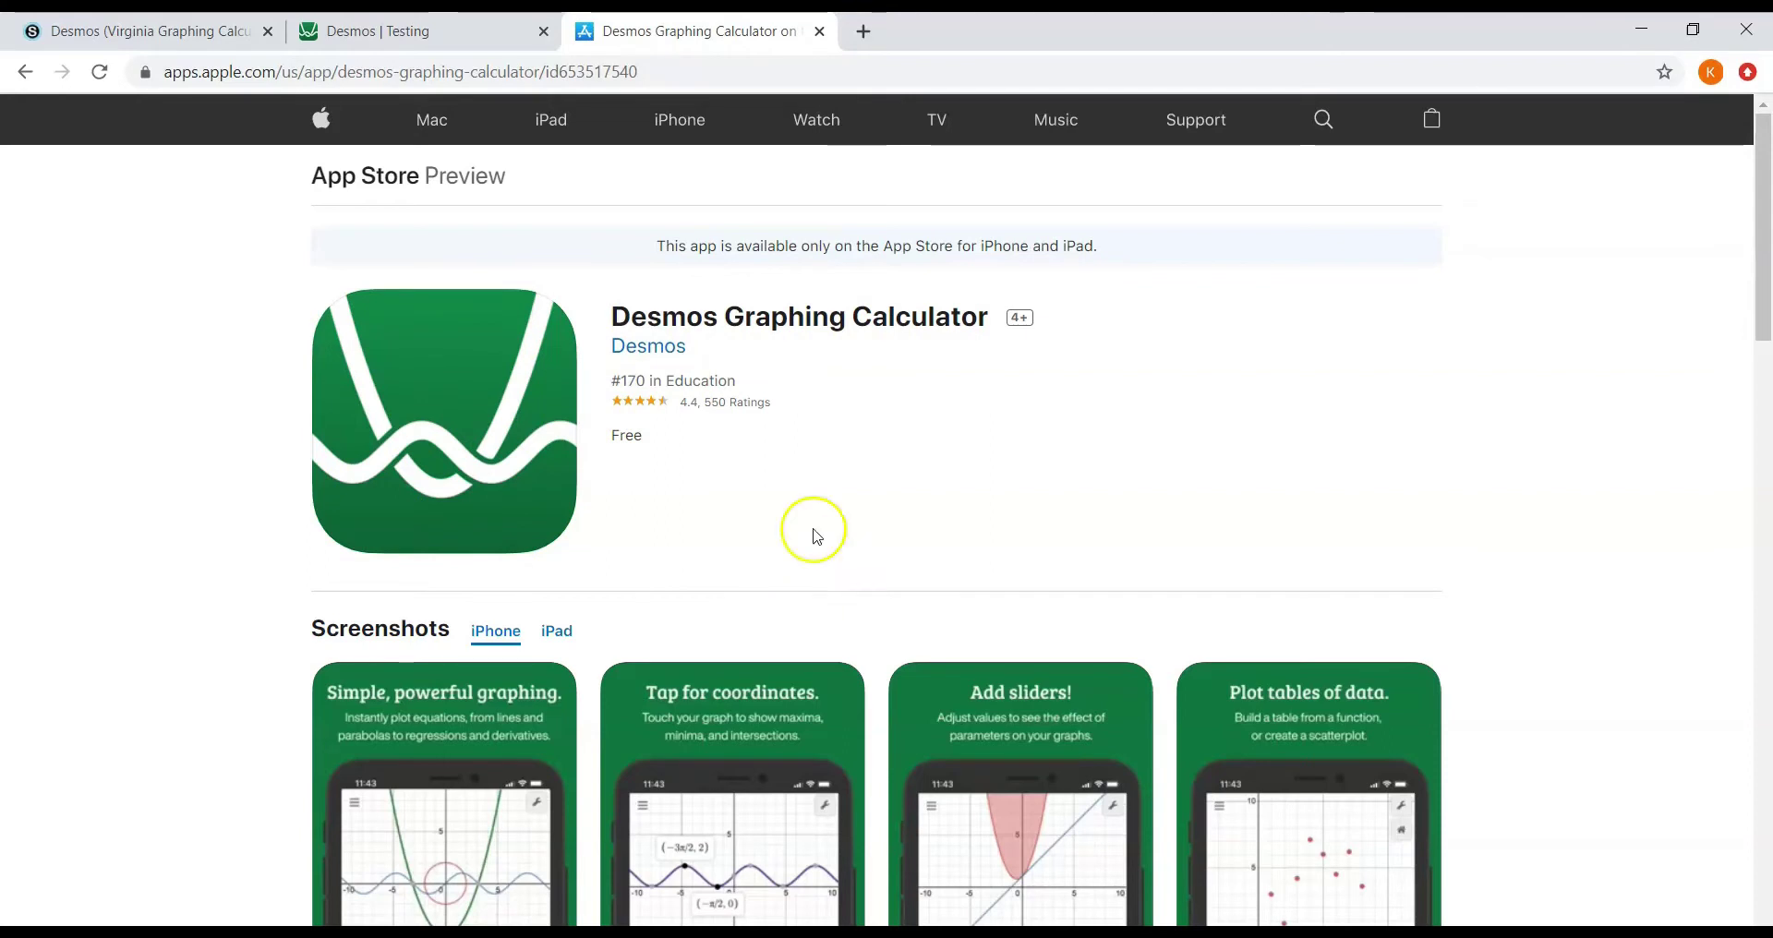
Return to the Desmos testing page and show its on-screen keypad, previewing the letter layout before restoring the number layout.
left_click(423, 42)
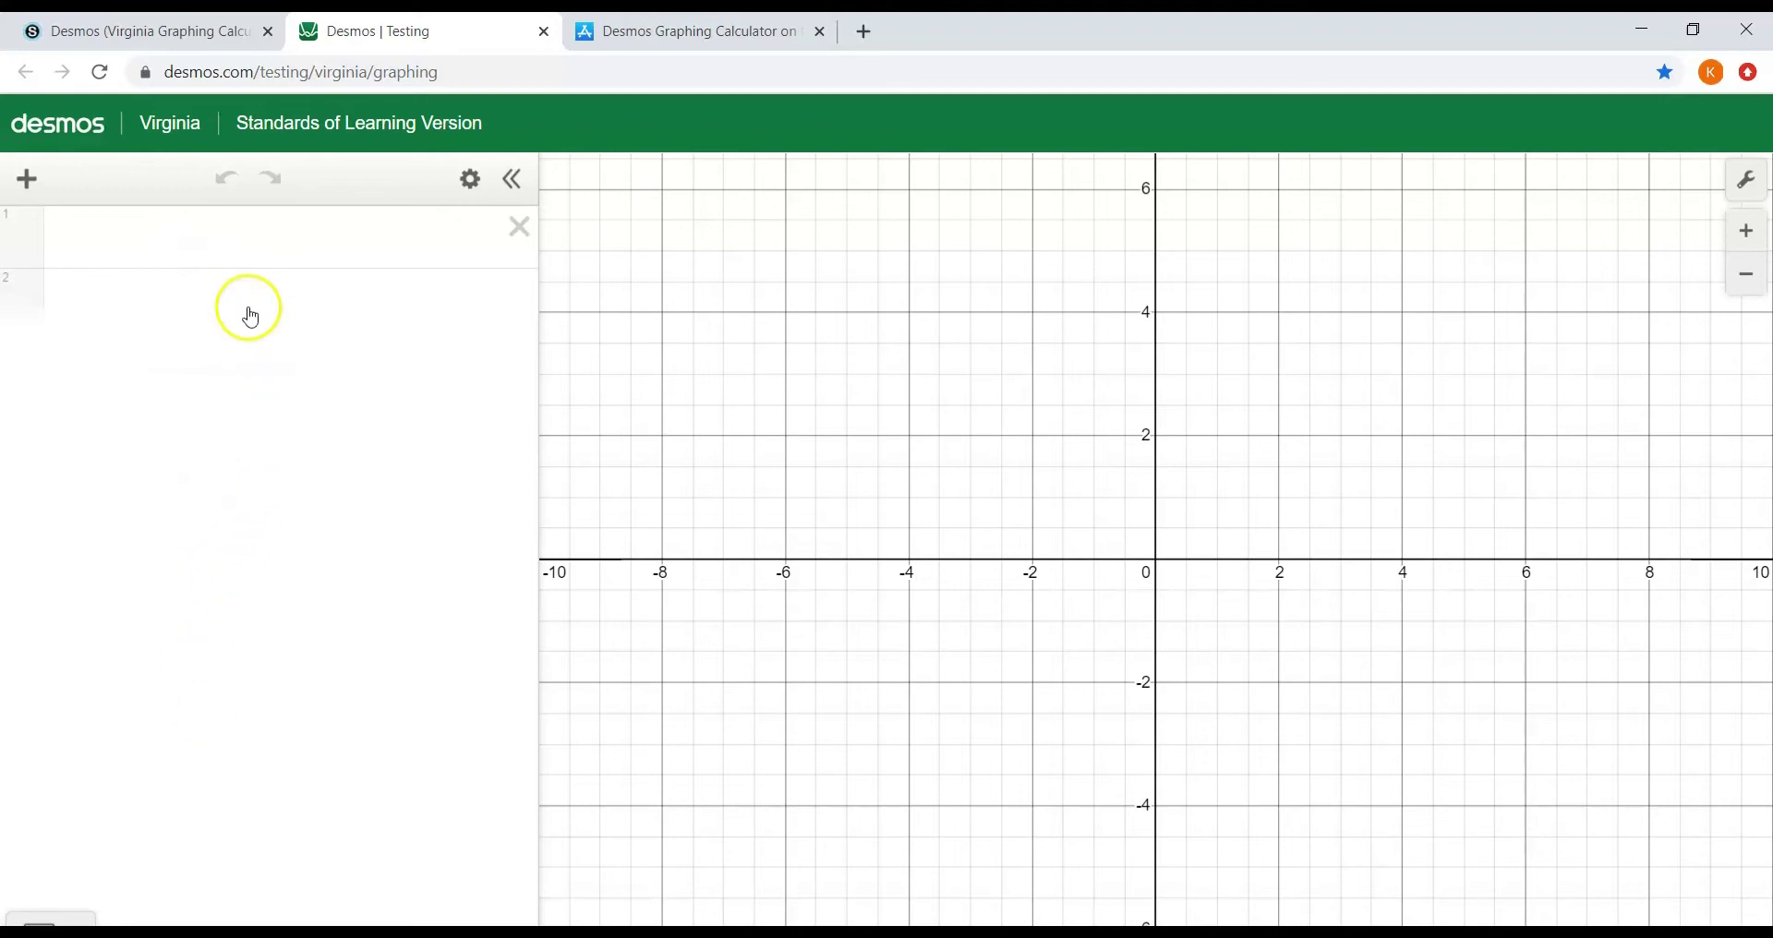
left_click(81, 923)
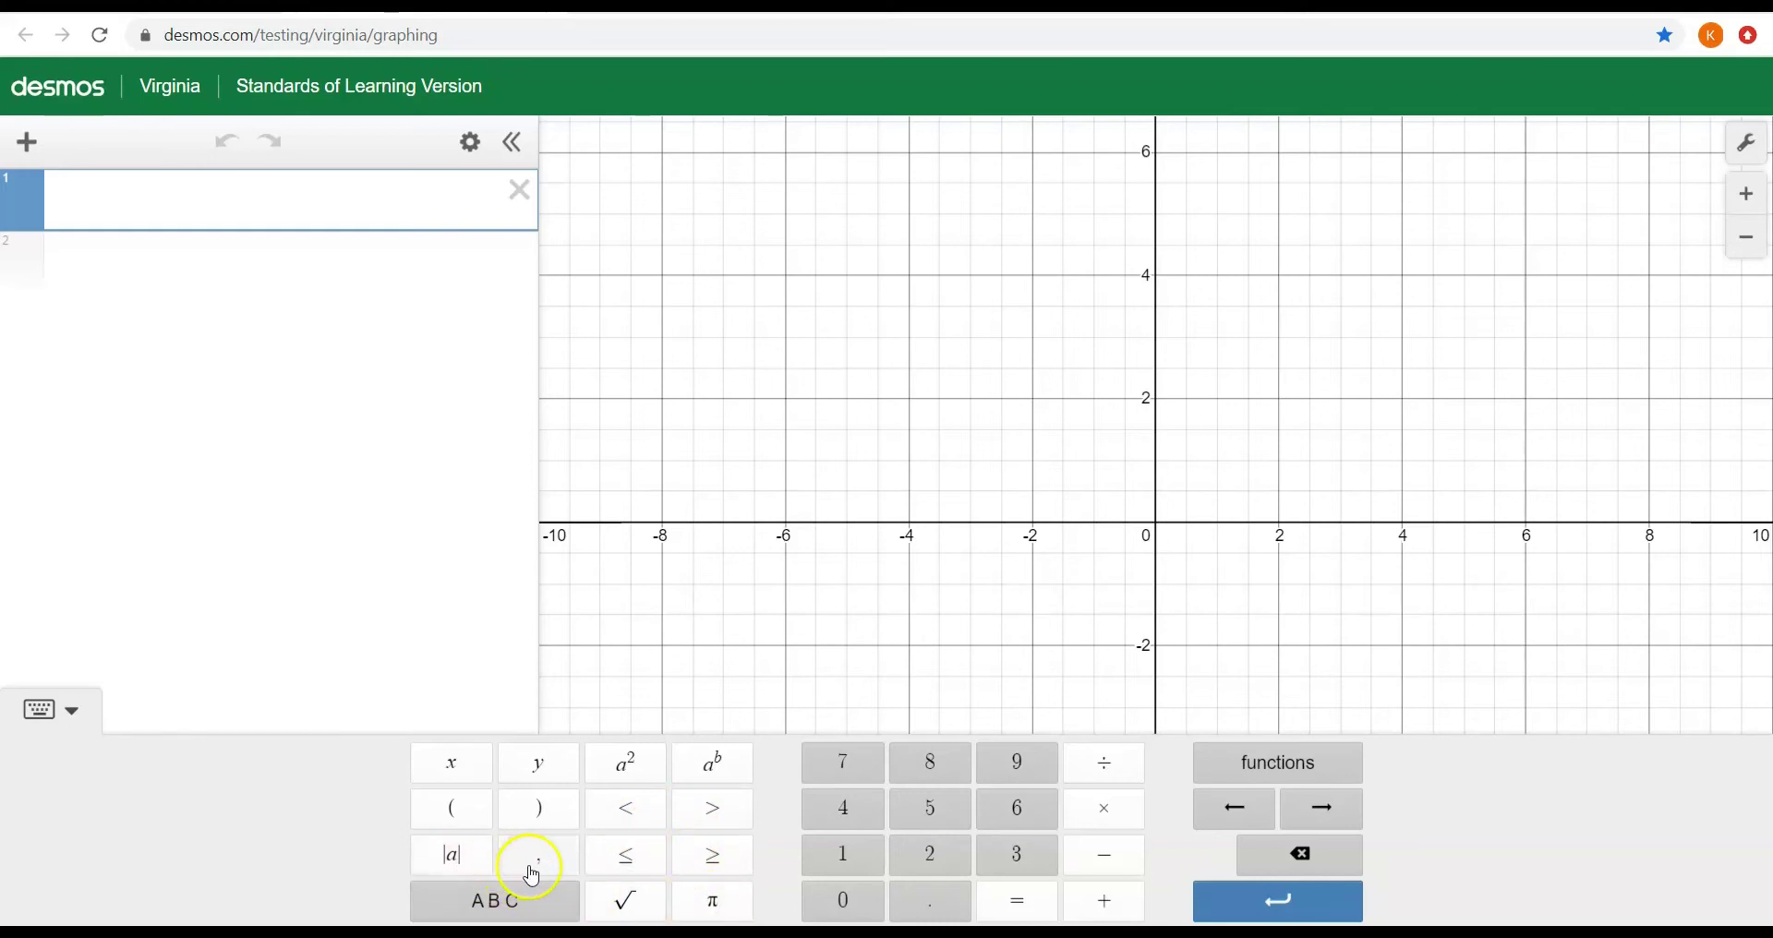
left_click(518, 914)
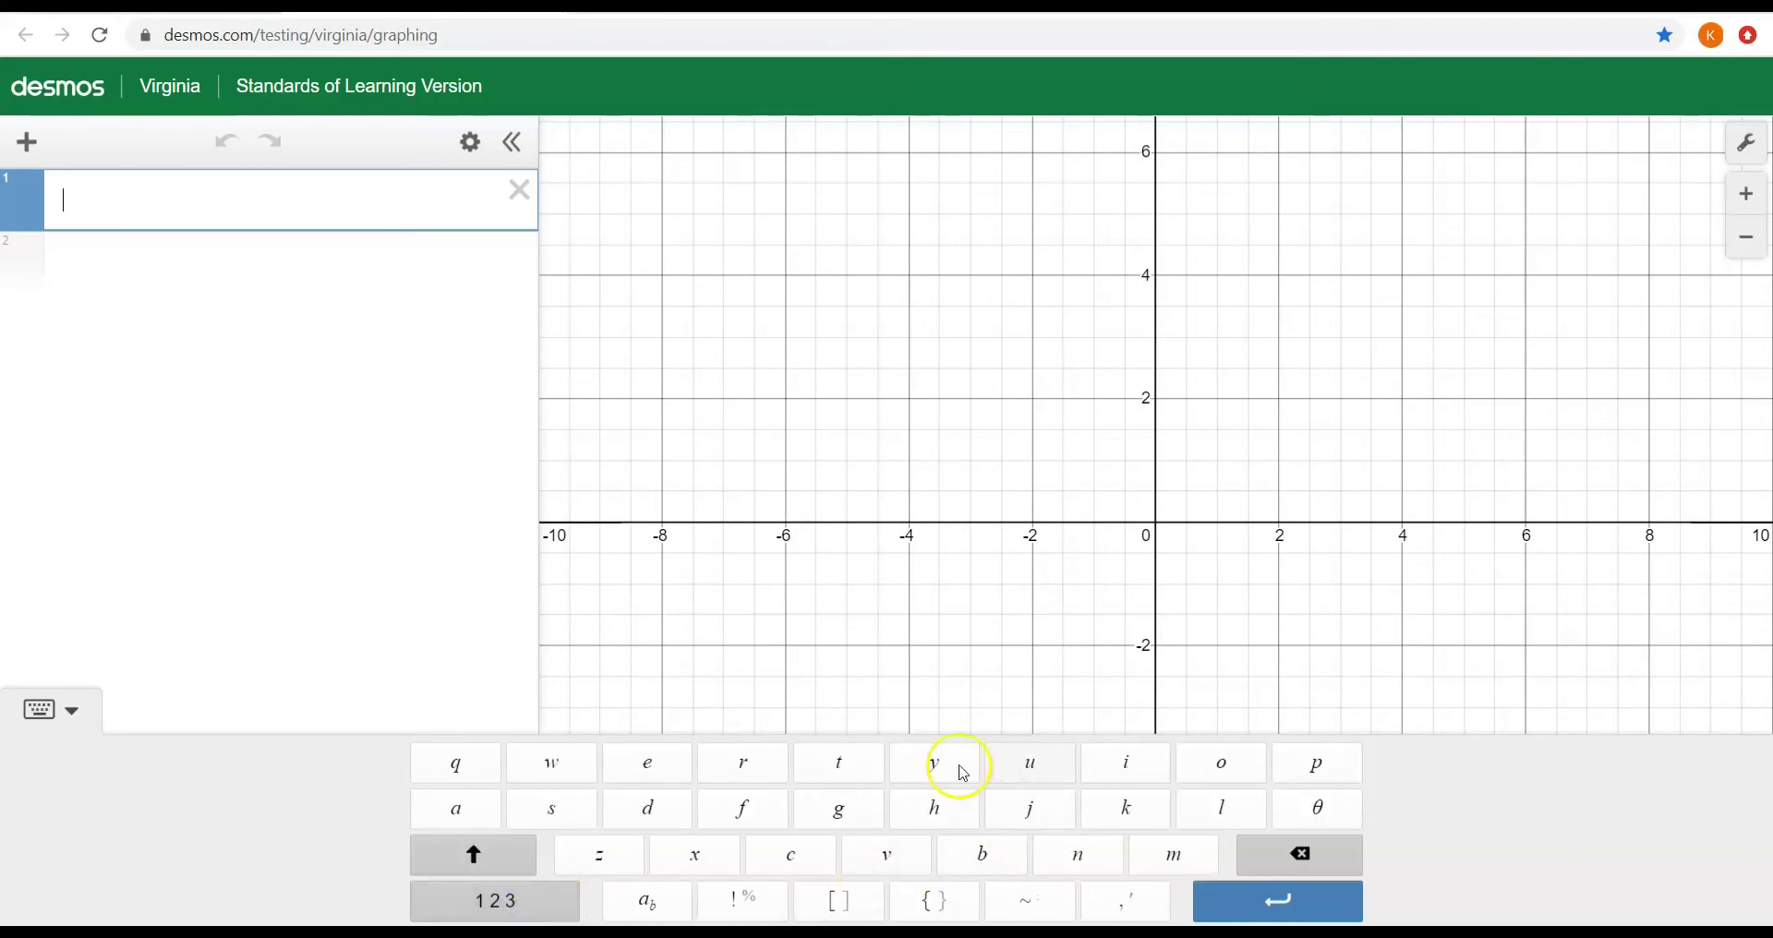
left_click(540, 901)
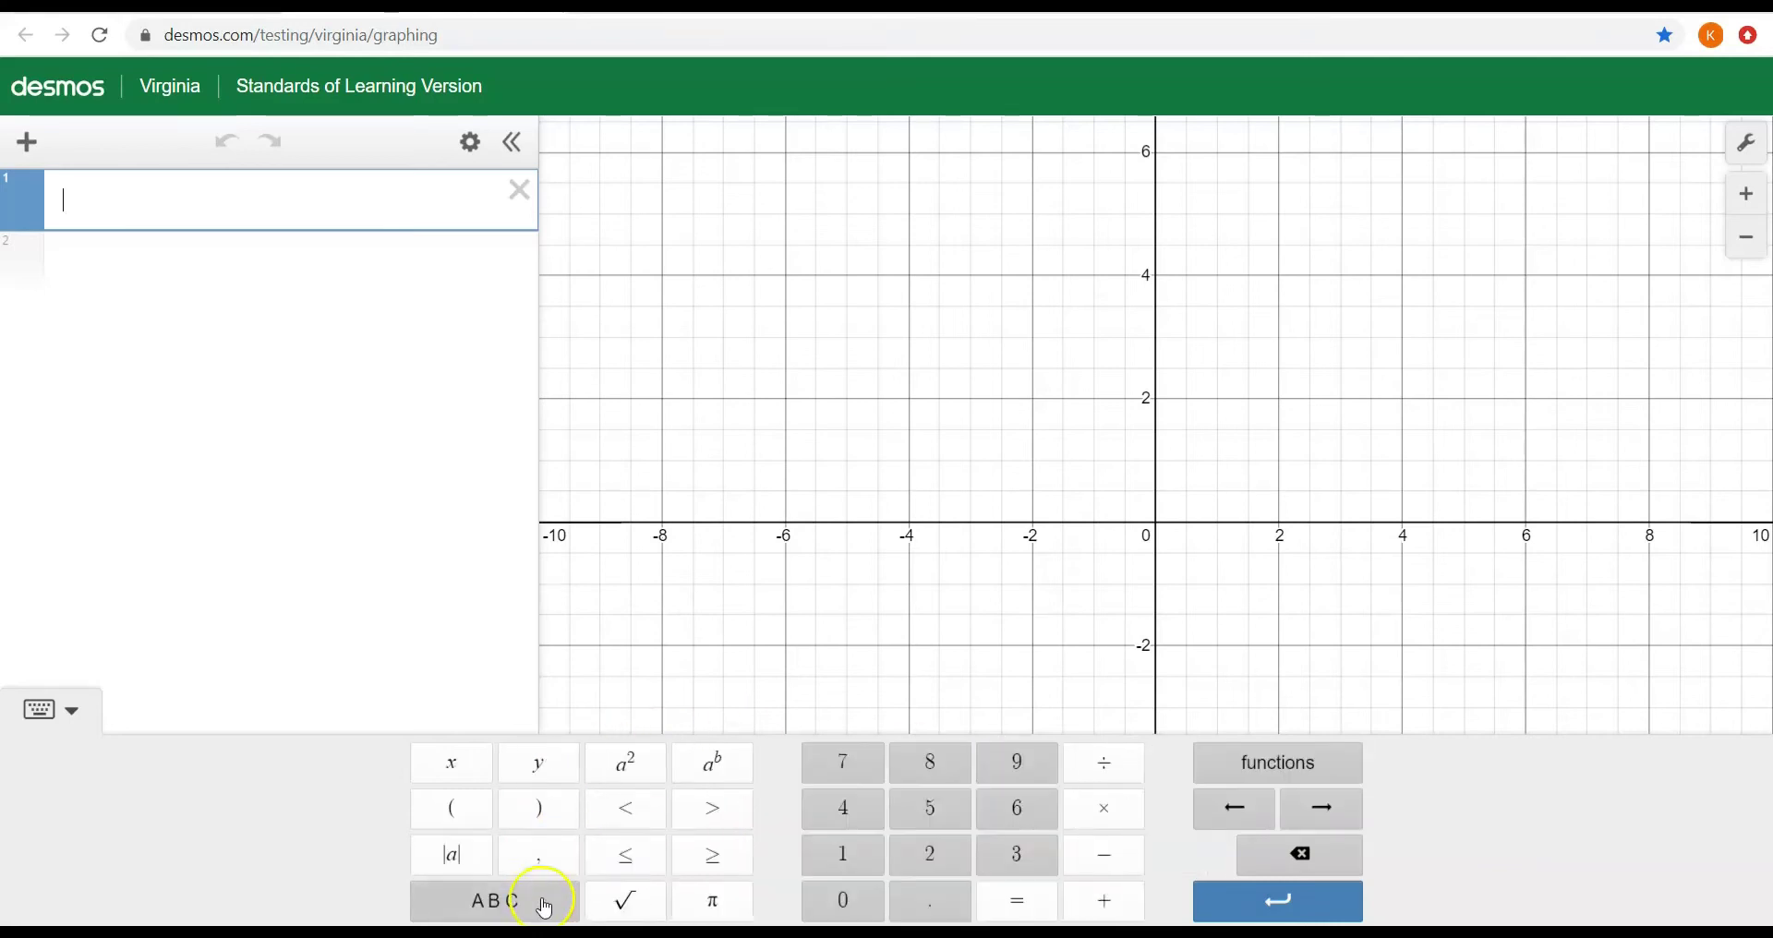
left_click(549, 900)
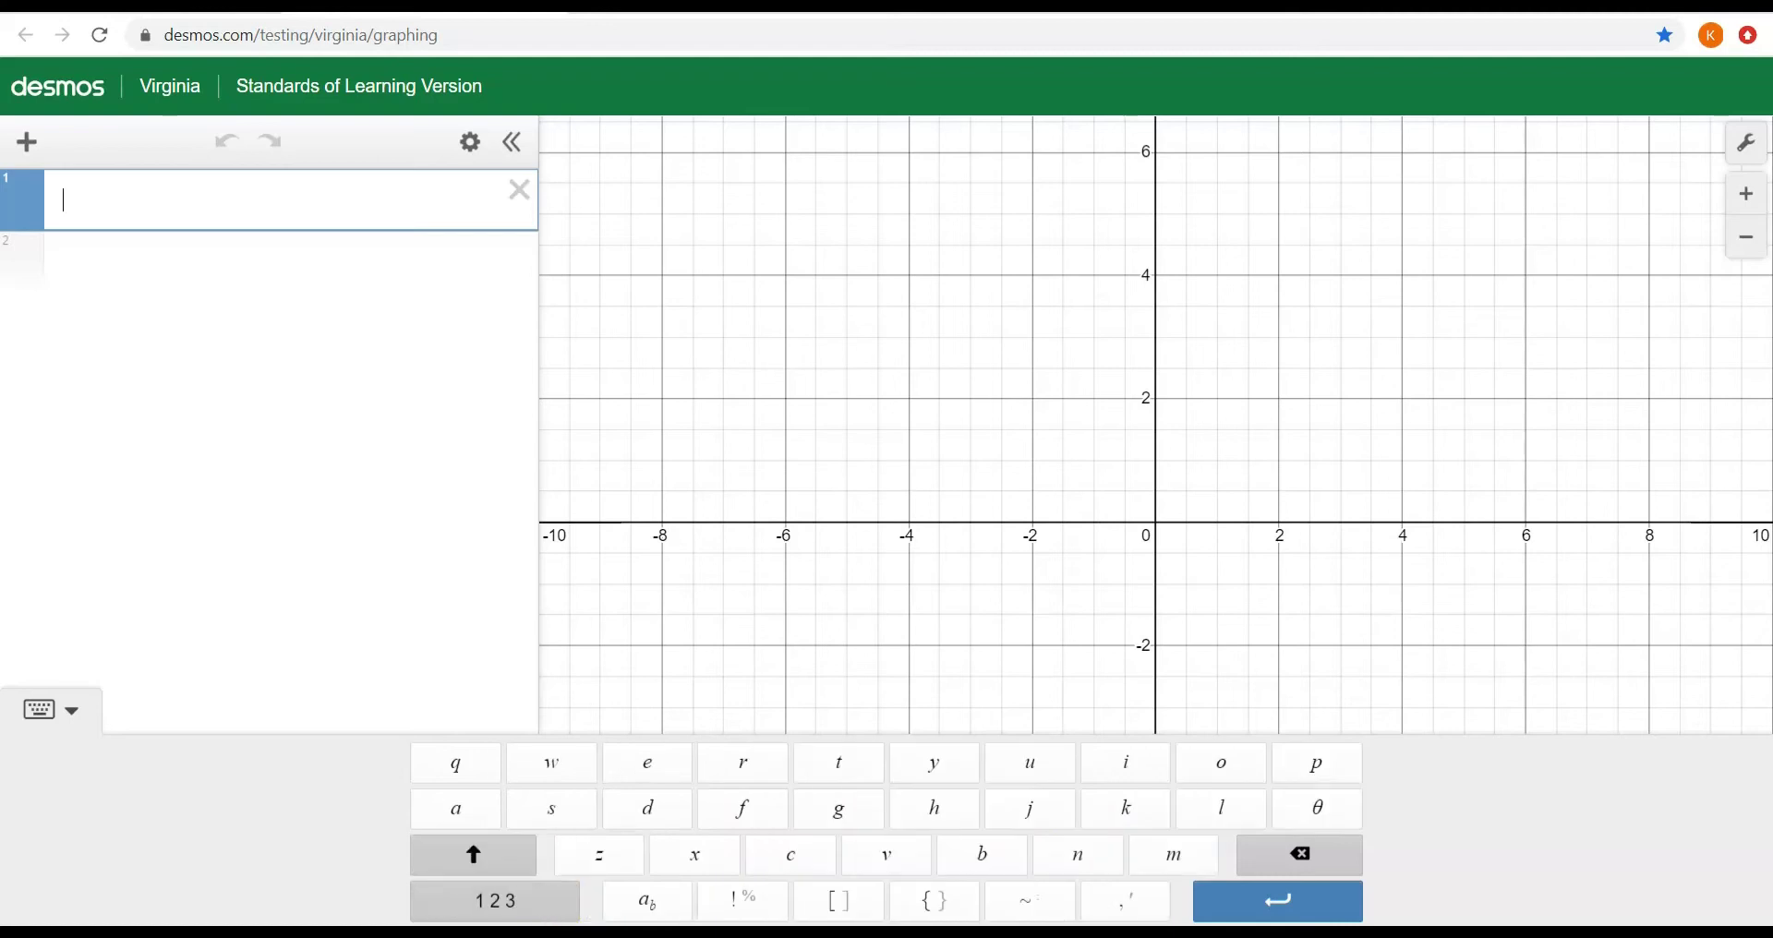
left_click(508, 914)
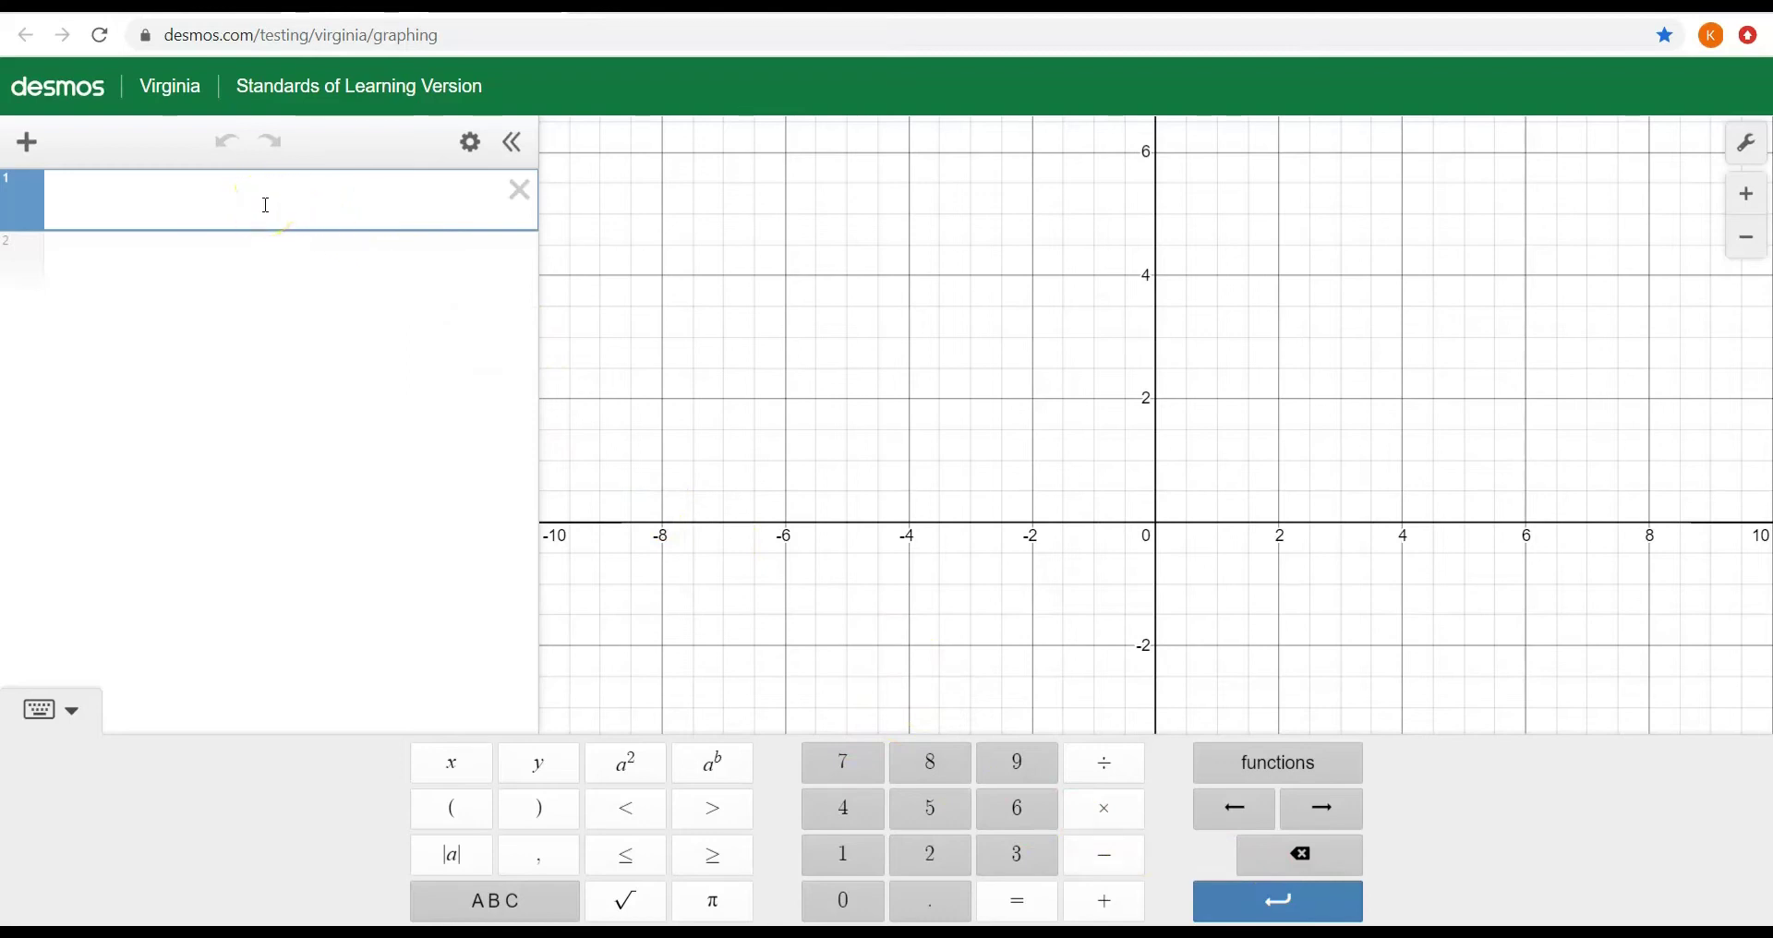
Enter the calculations 5 + 4 and 6 − 3 in the first two expression lines.
left_click(935, 815)
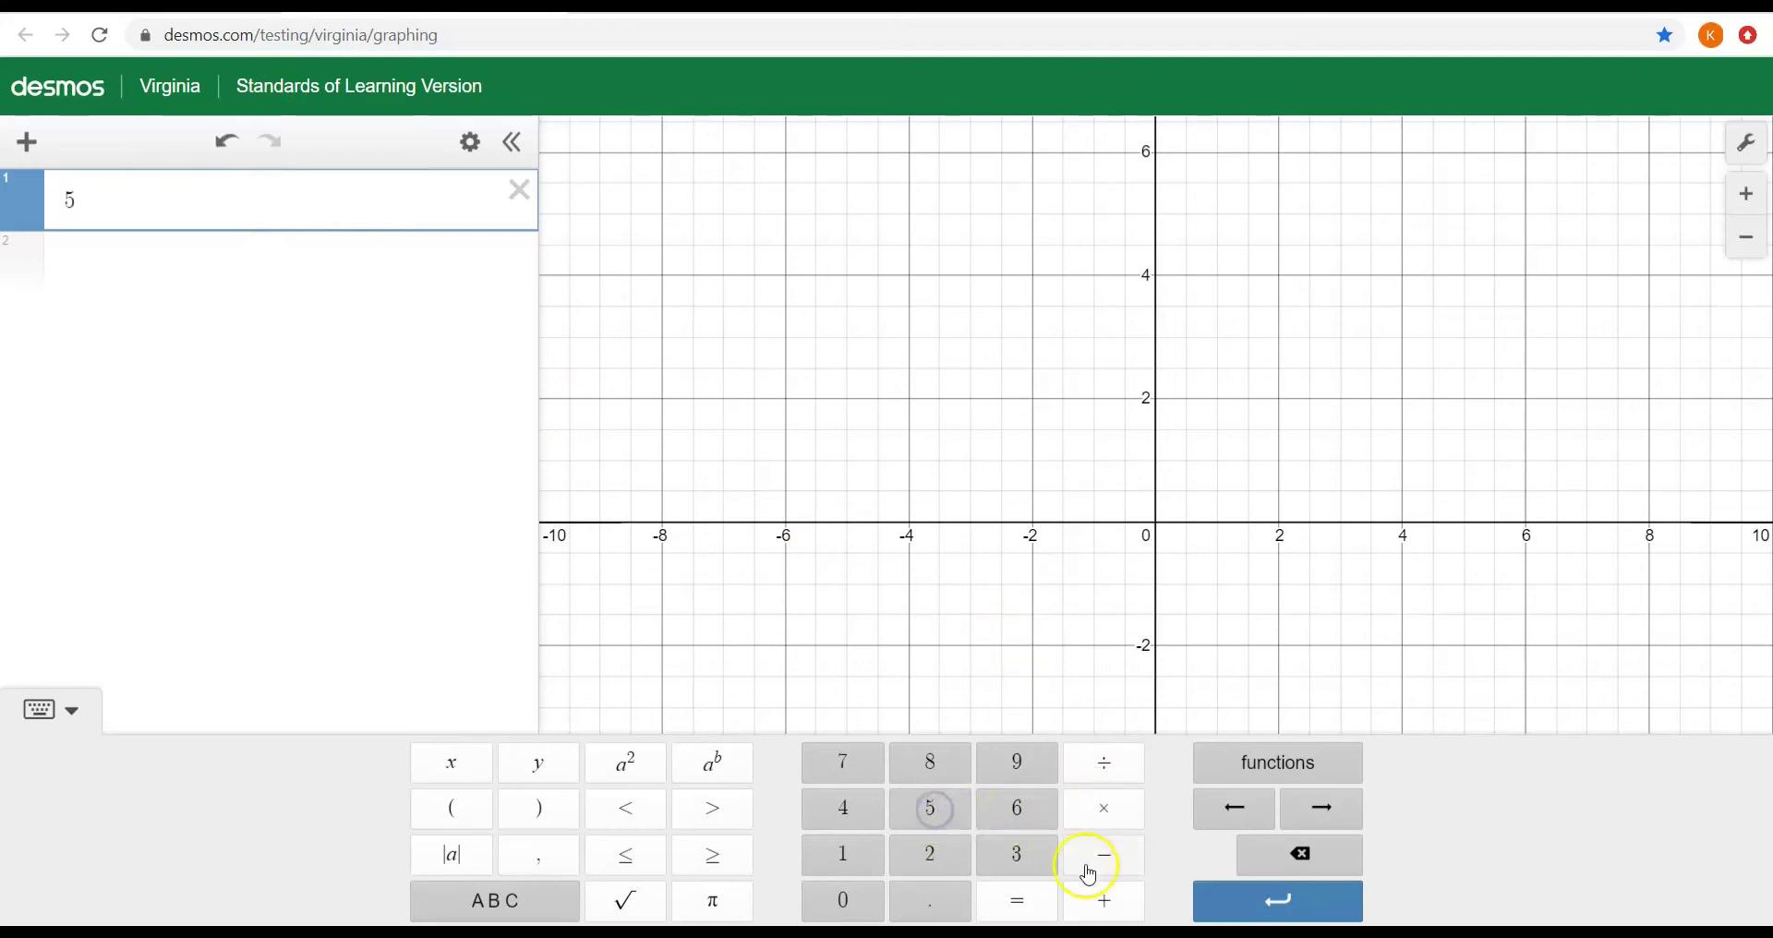
left_click(1112, 909)
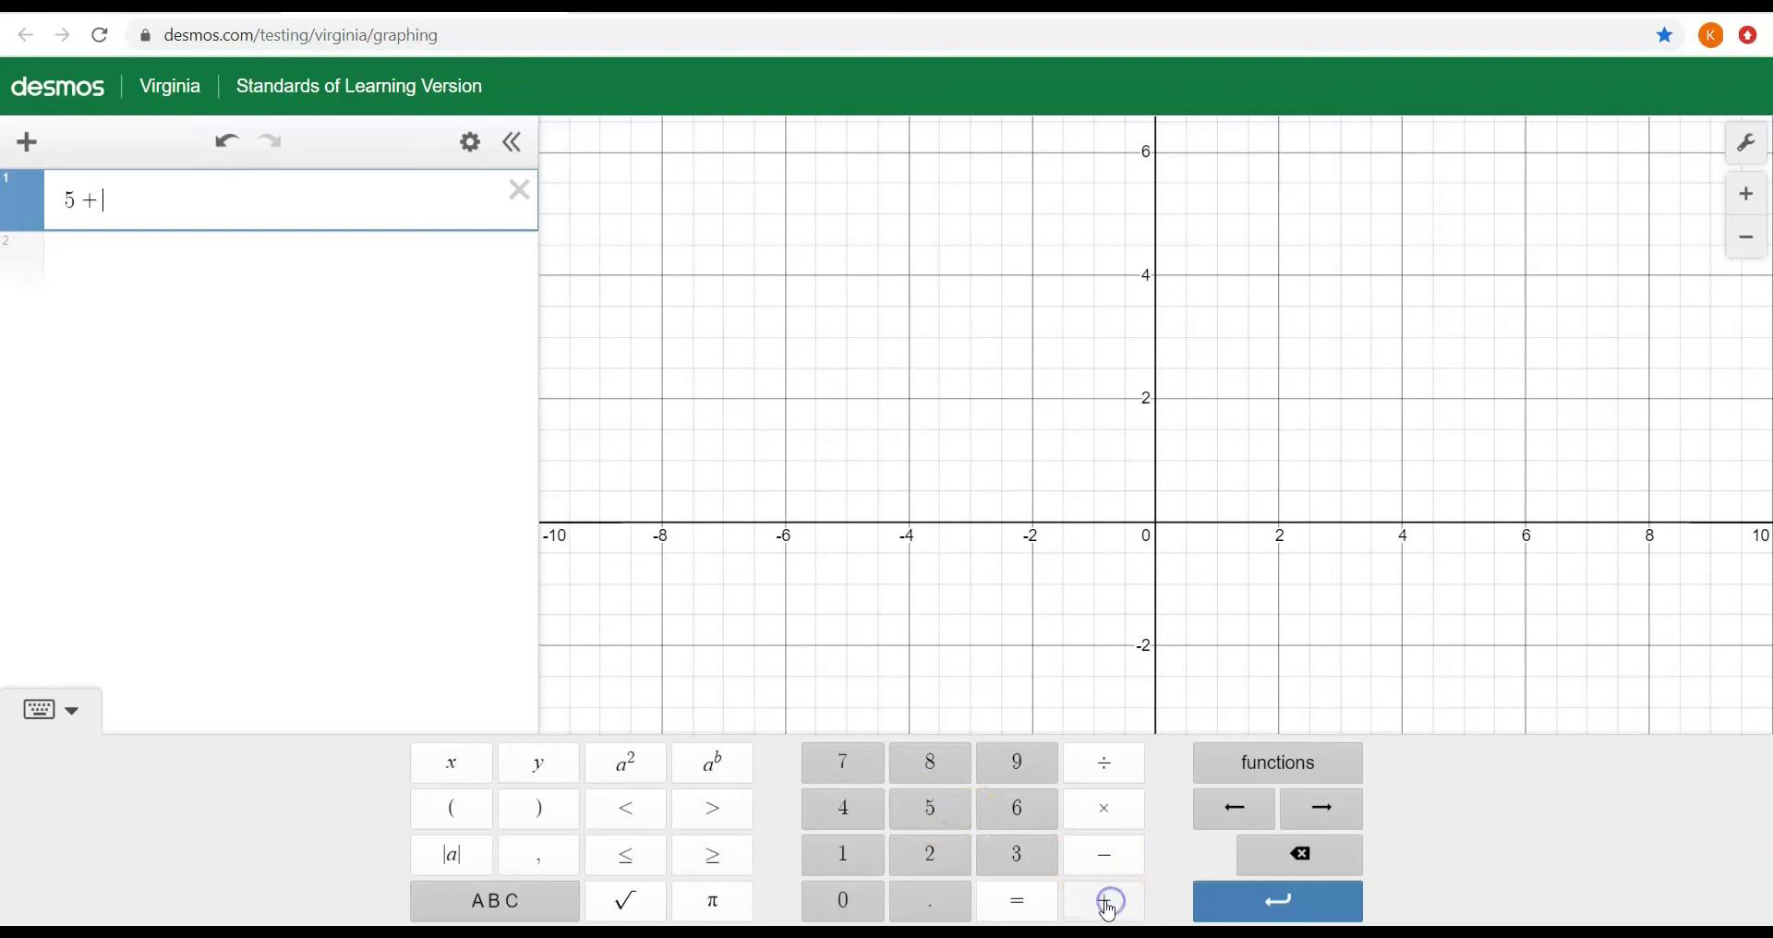
left_click(844, 812)
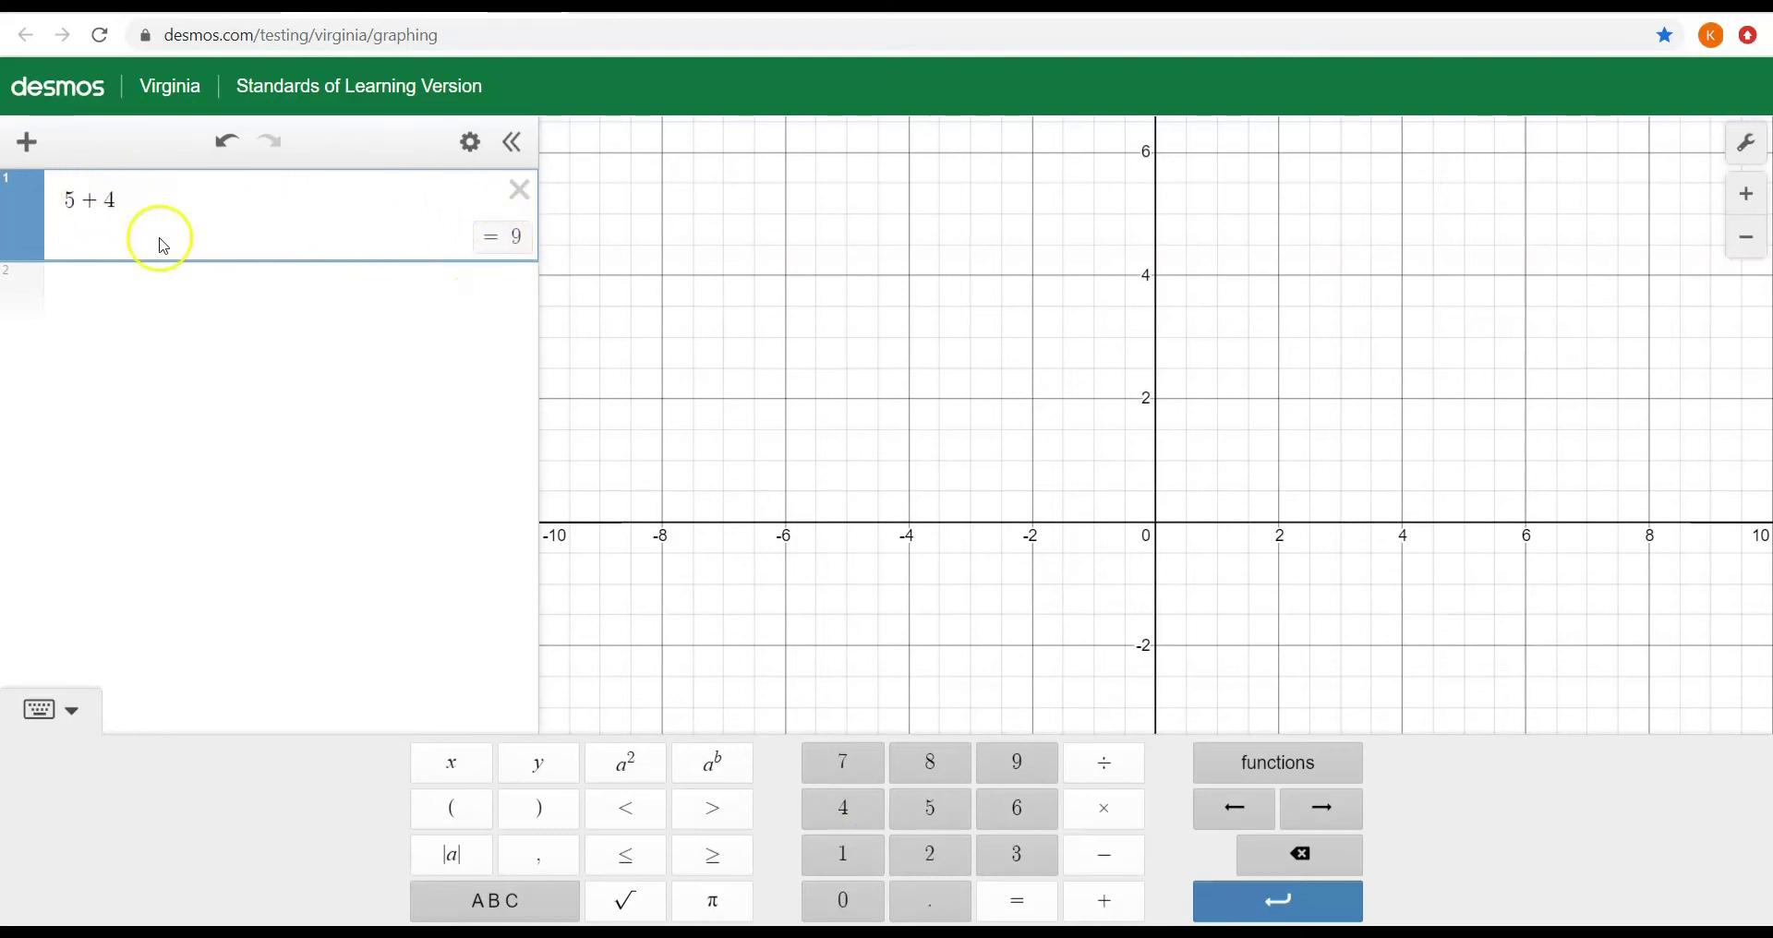
left_click(234, 298)
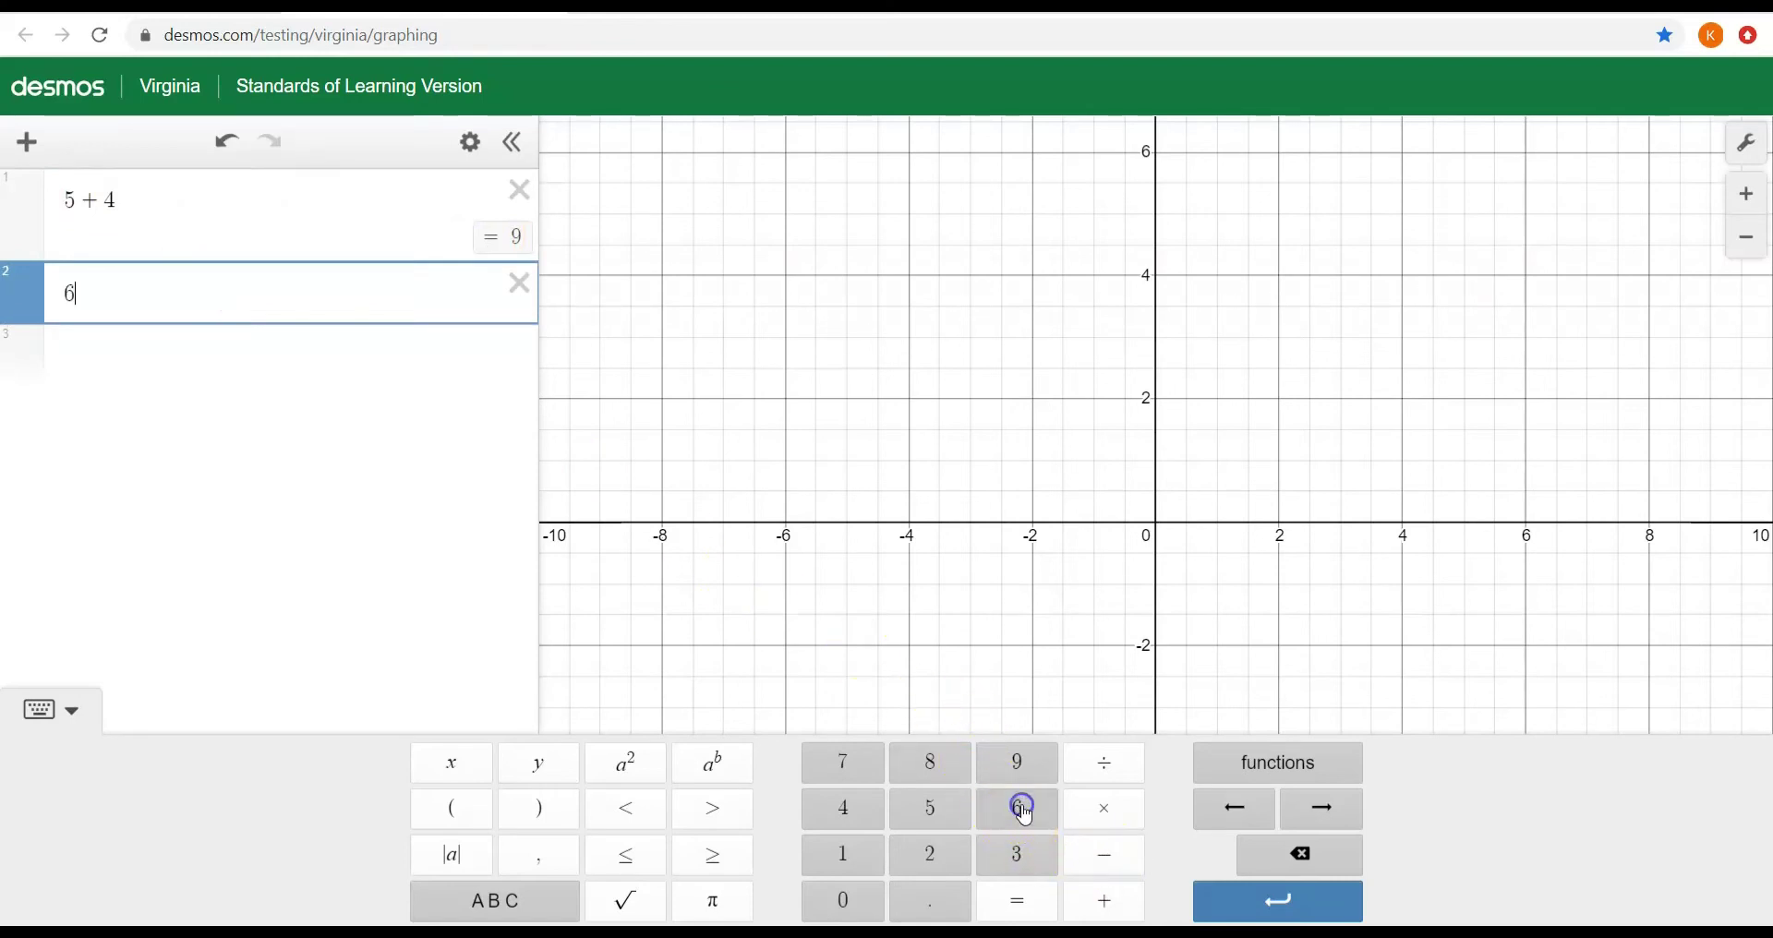
left_click(1106, 859)
left_click(1019, 856)
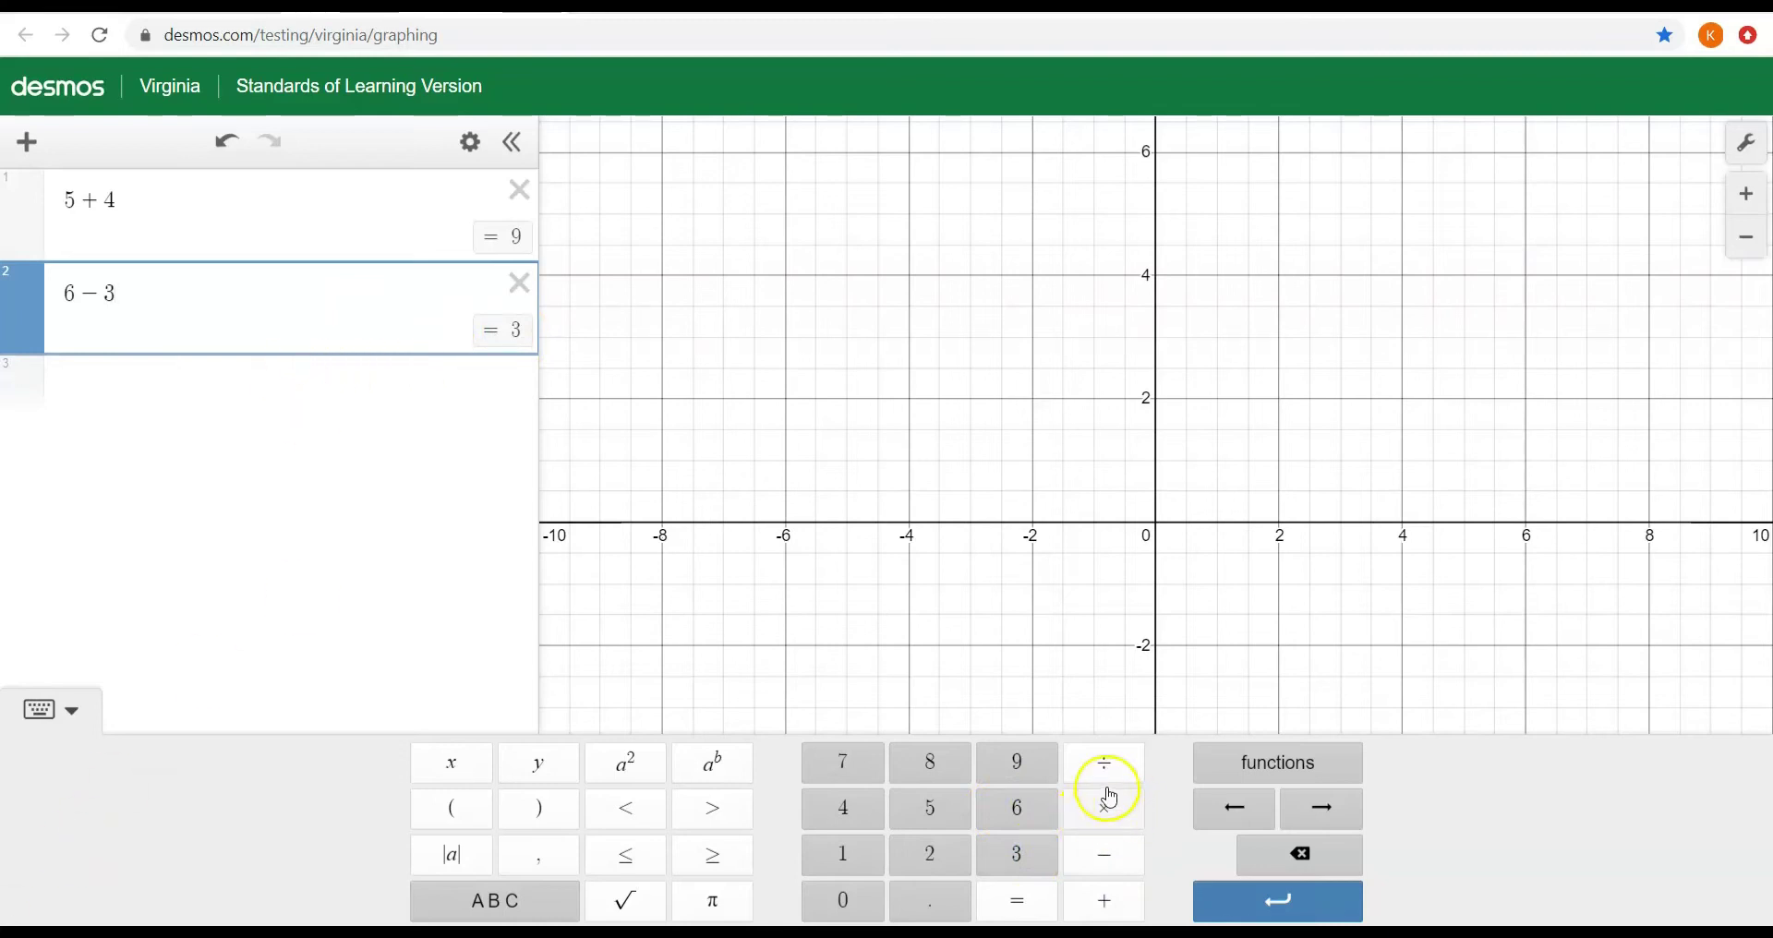
Enter the multiplication 6 · 3 in the third expression line and its parenthesis form 6(3) in the fourth.
left_click(277, 390)
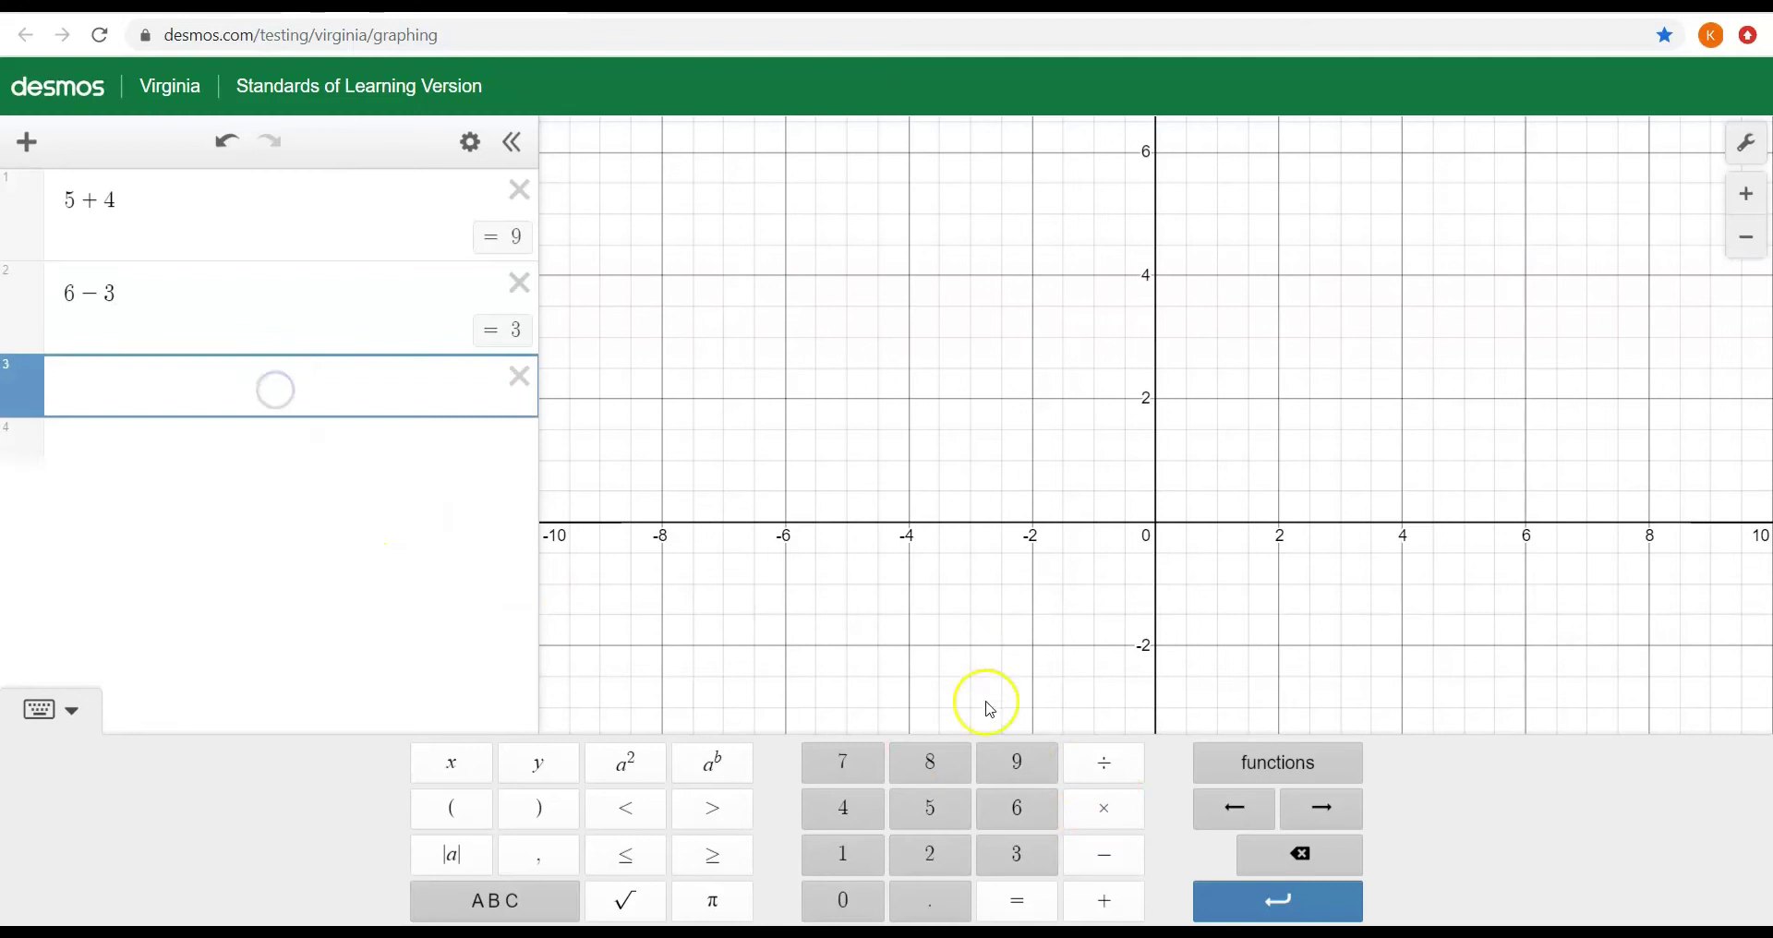
left_click(1027, 818)
left_click(1092, 818)
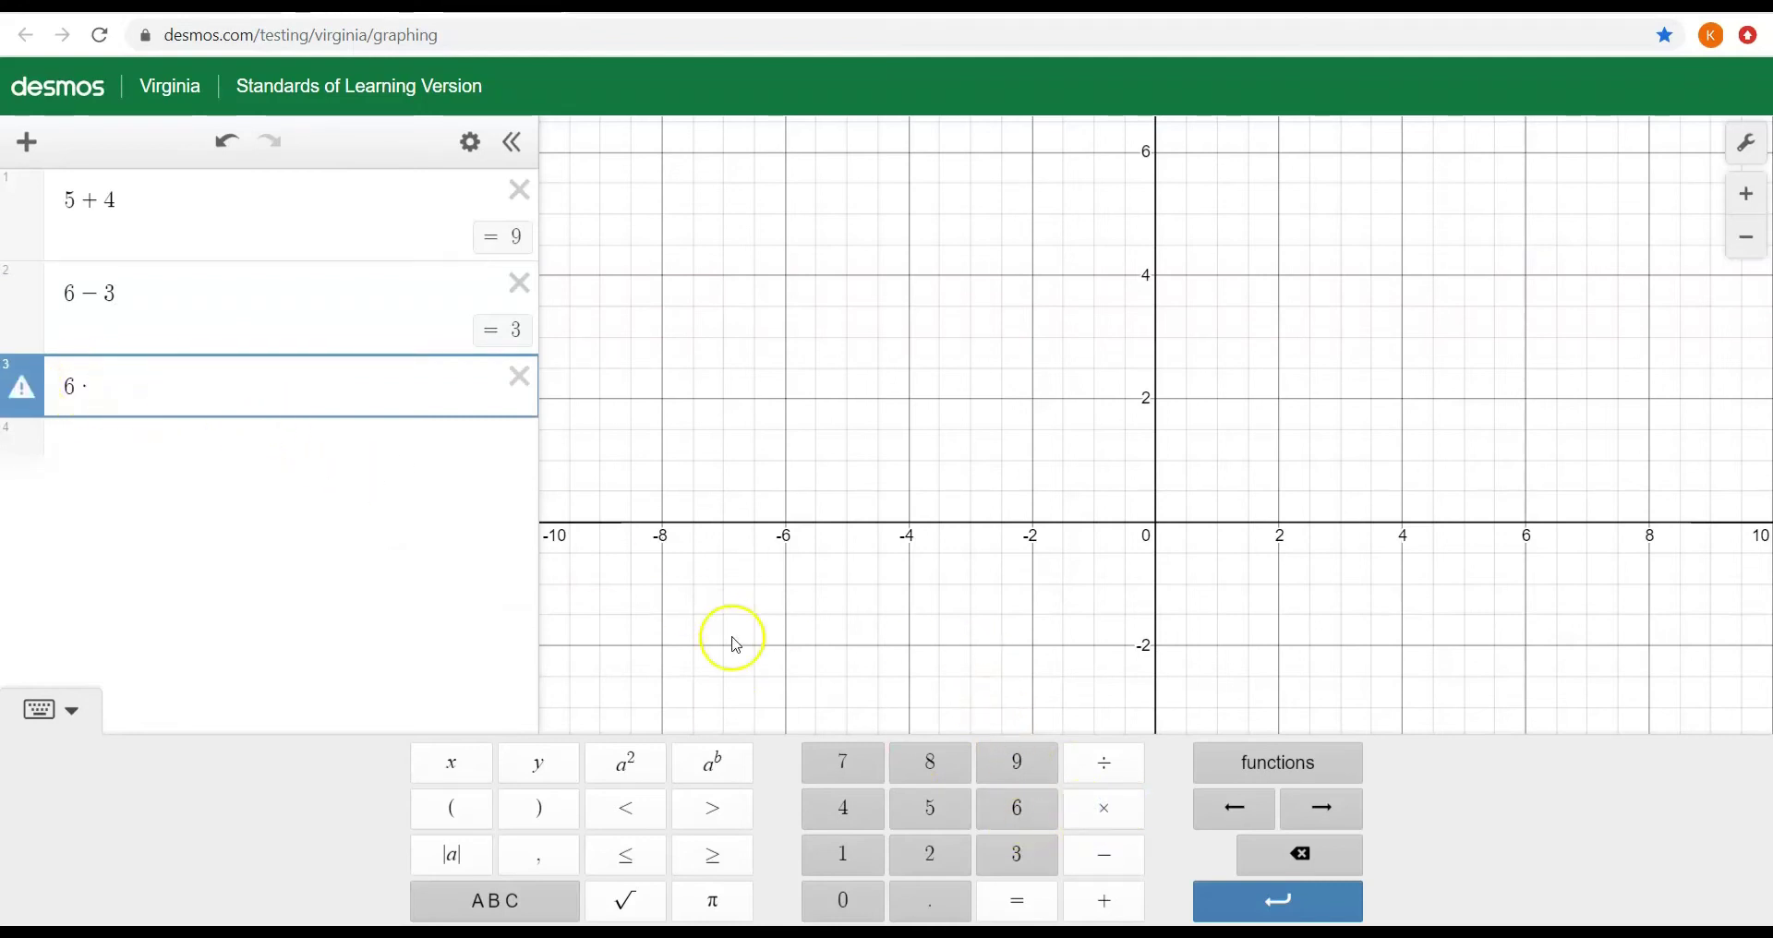
left_click(1045, 857)
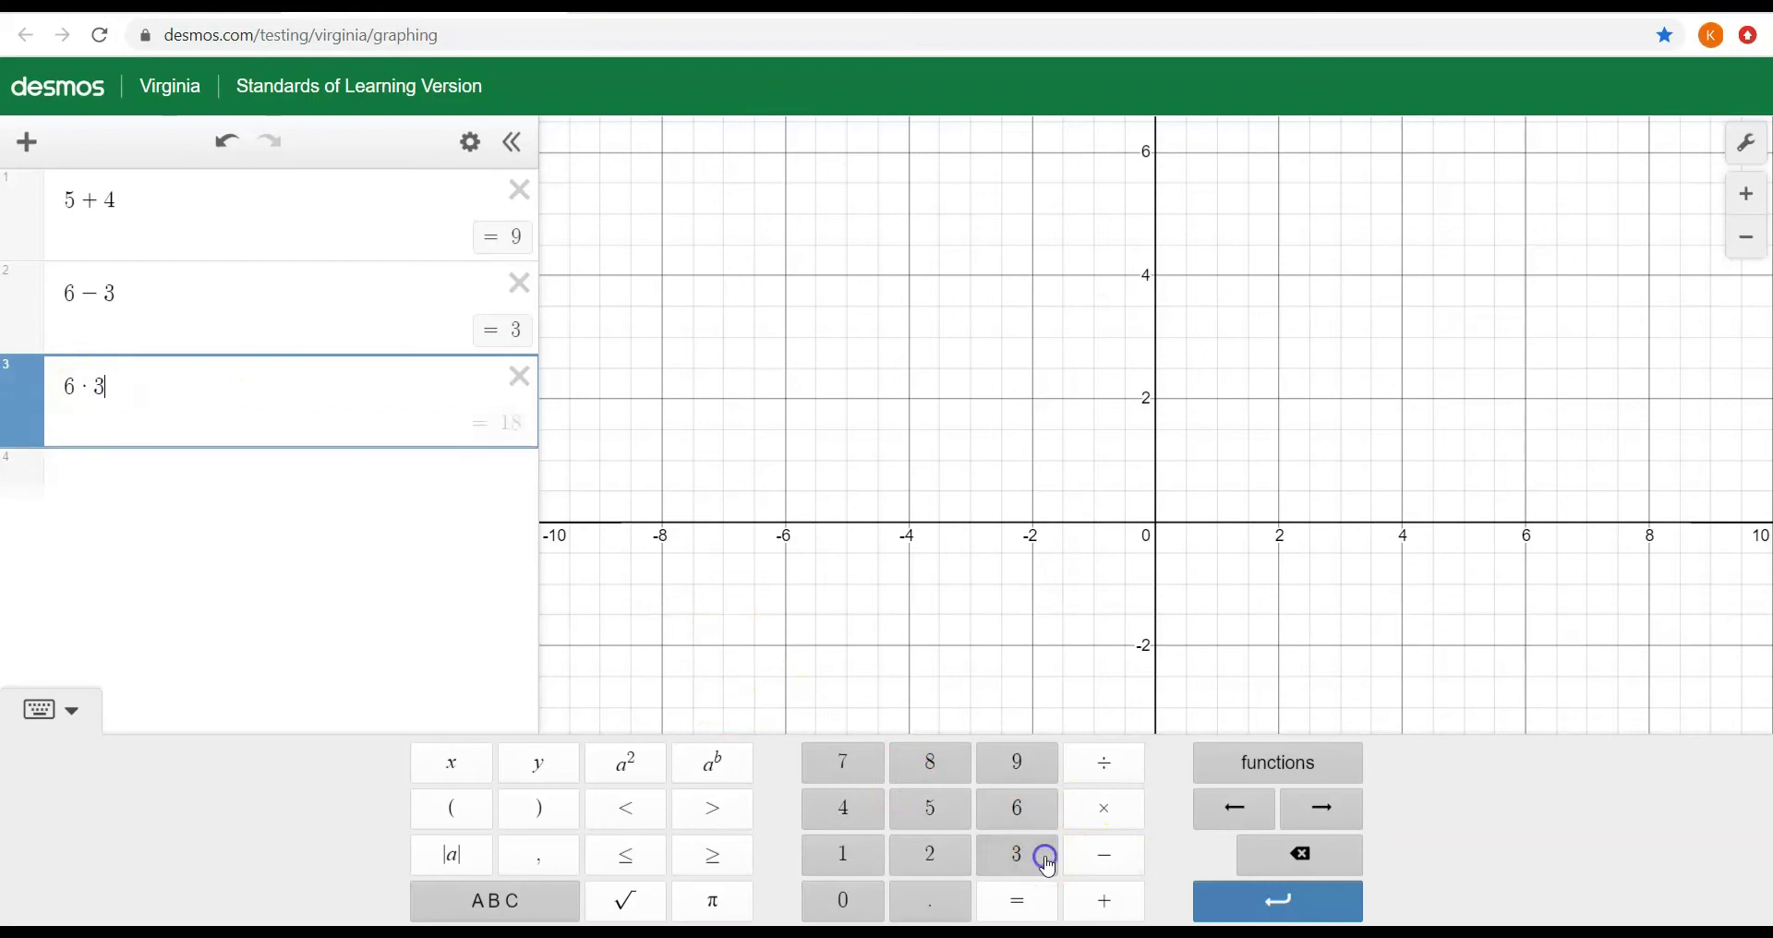
left_click(186, 481)
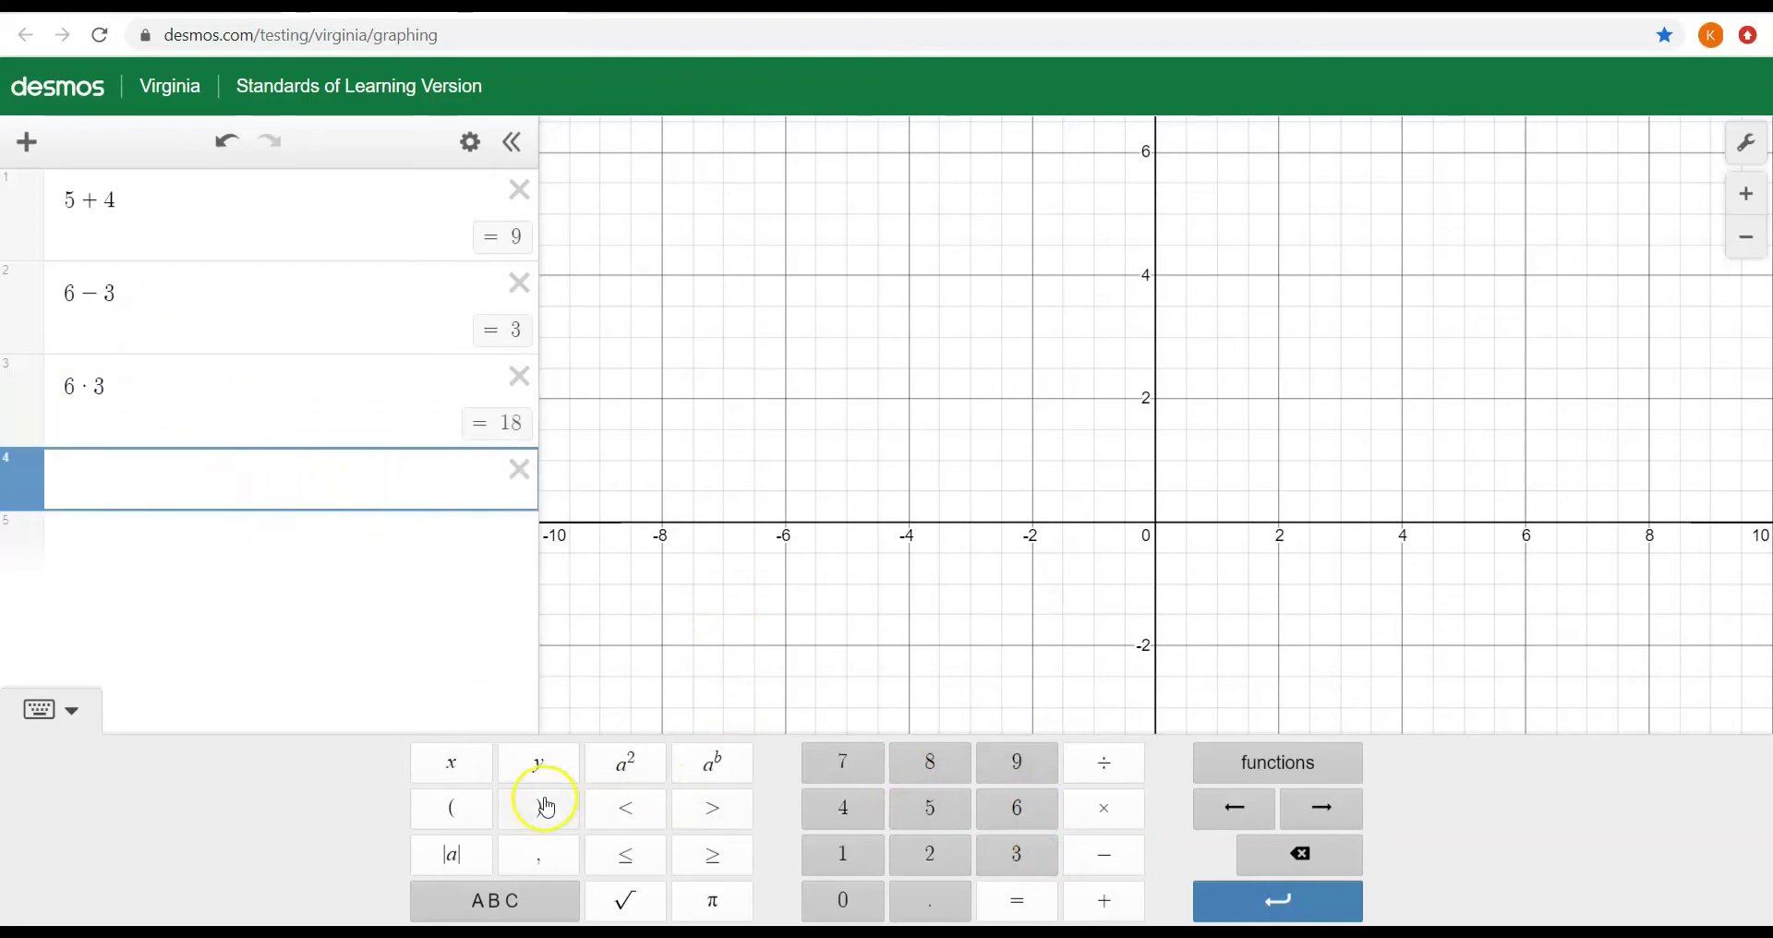
left_click(1027, 821)
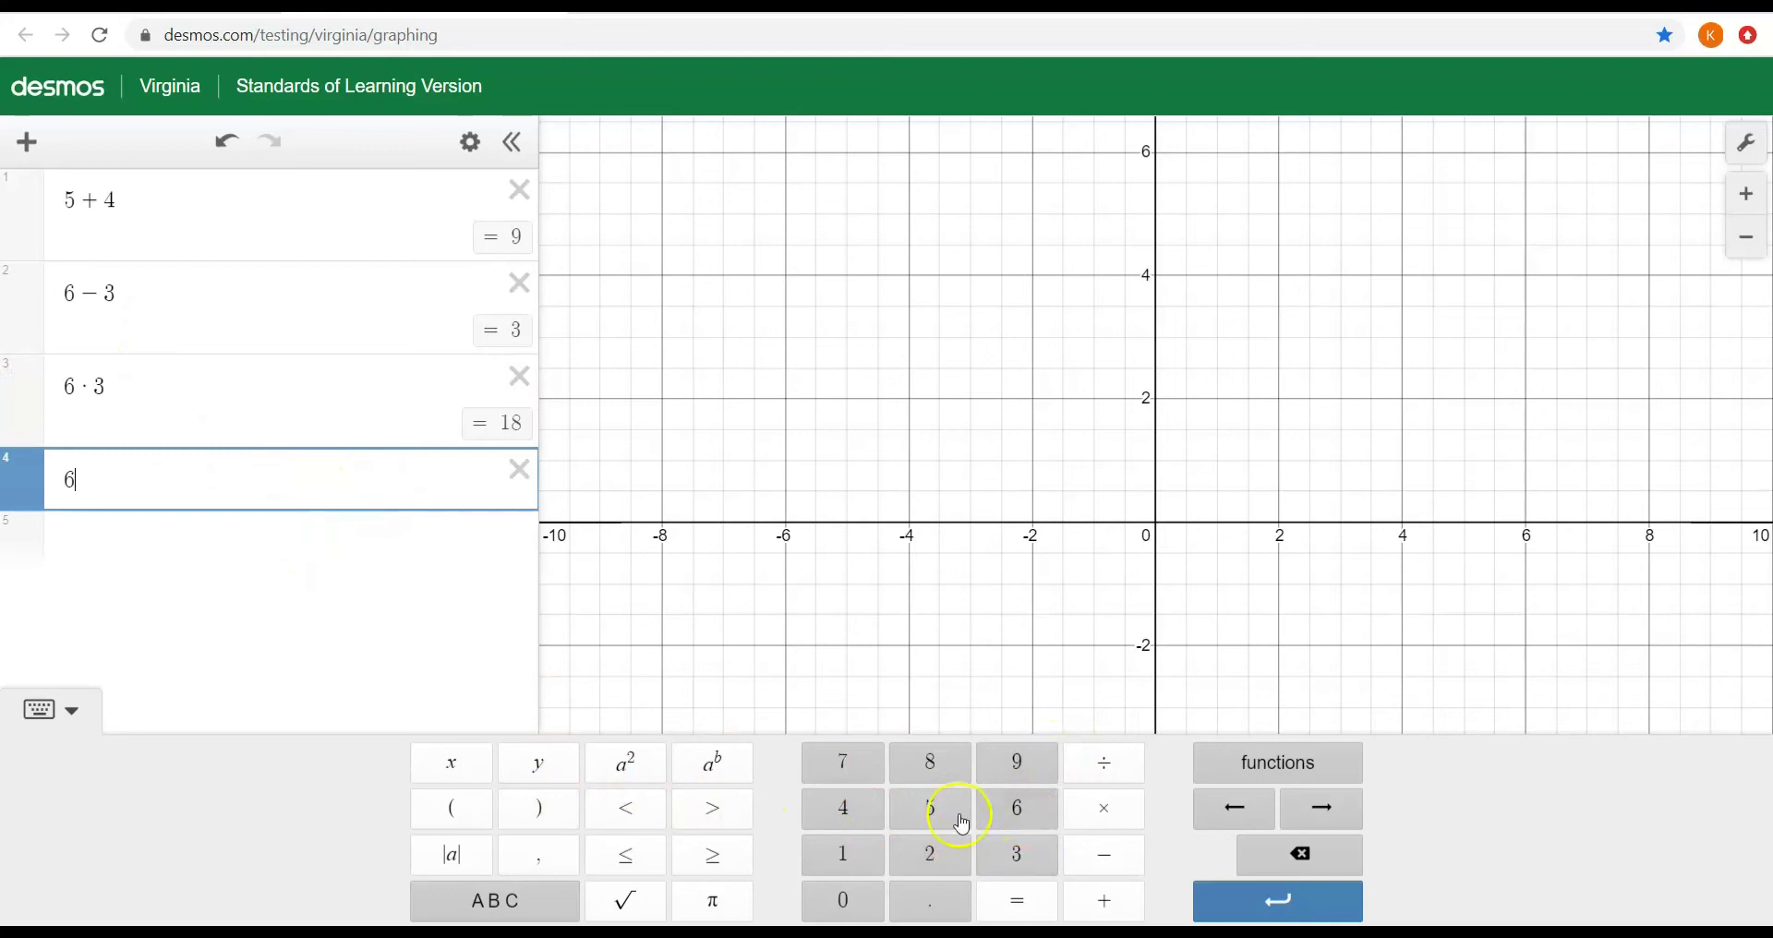
left_click(473, 811)
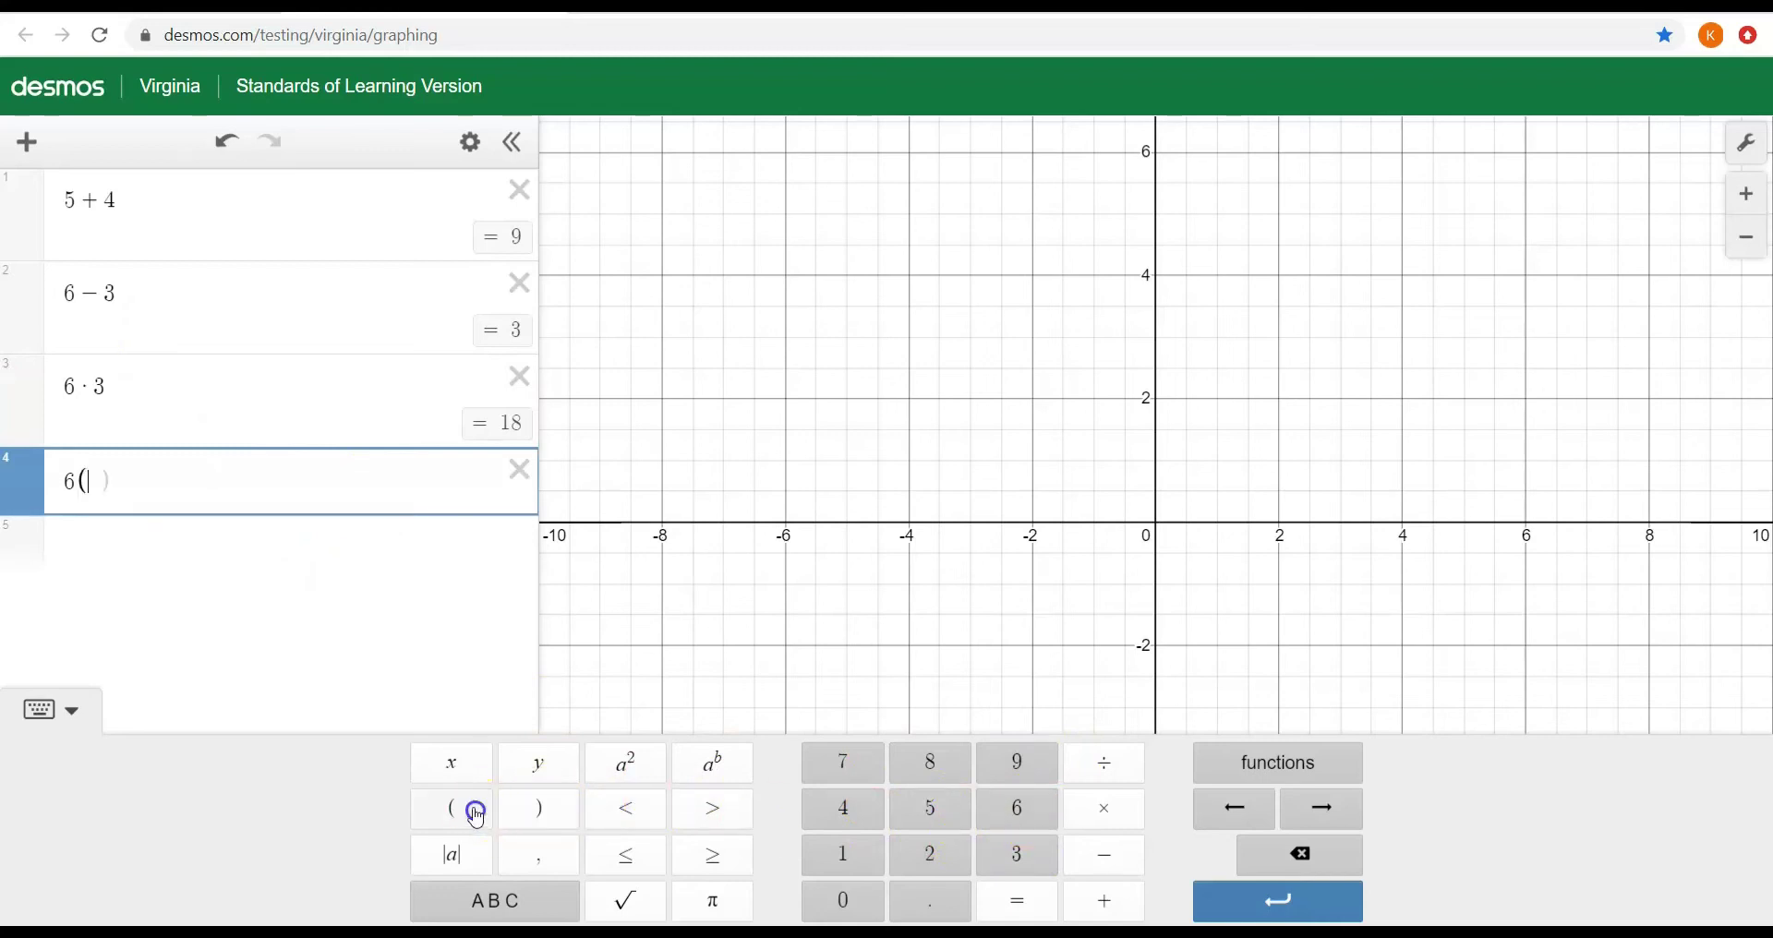
left_click(1038, 862)
left_click(482, 501)
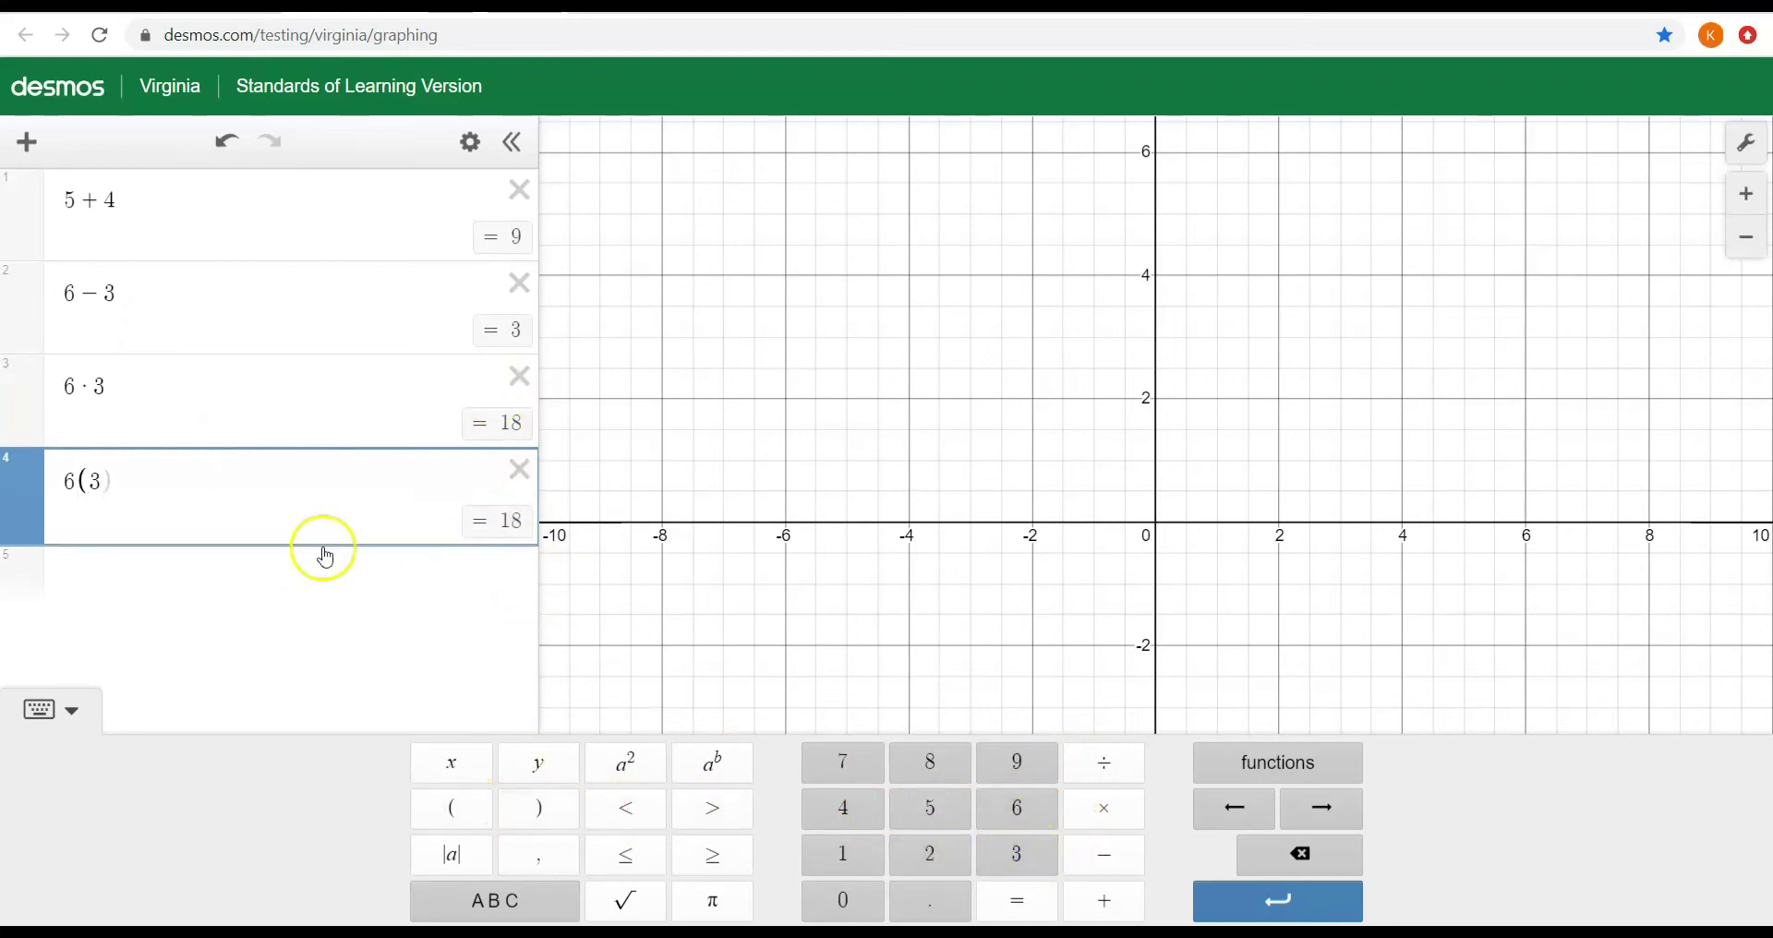
Enter the division 14 ÷ 2 as a fraction in the fifth expression line using the on-screen keypad.
left_click(281, 562)
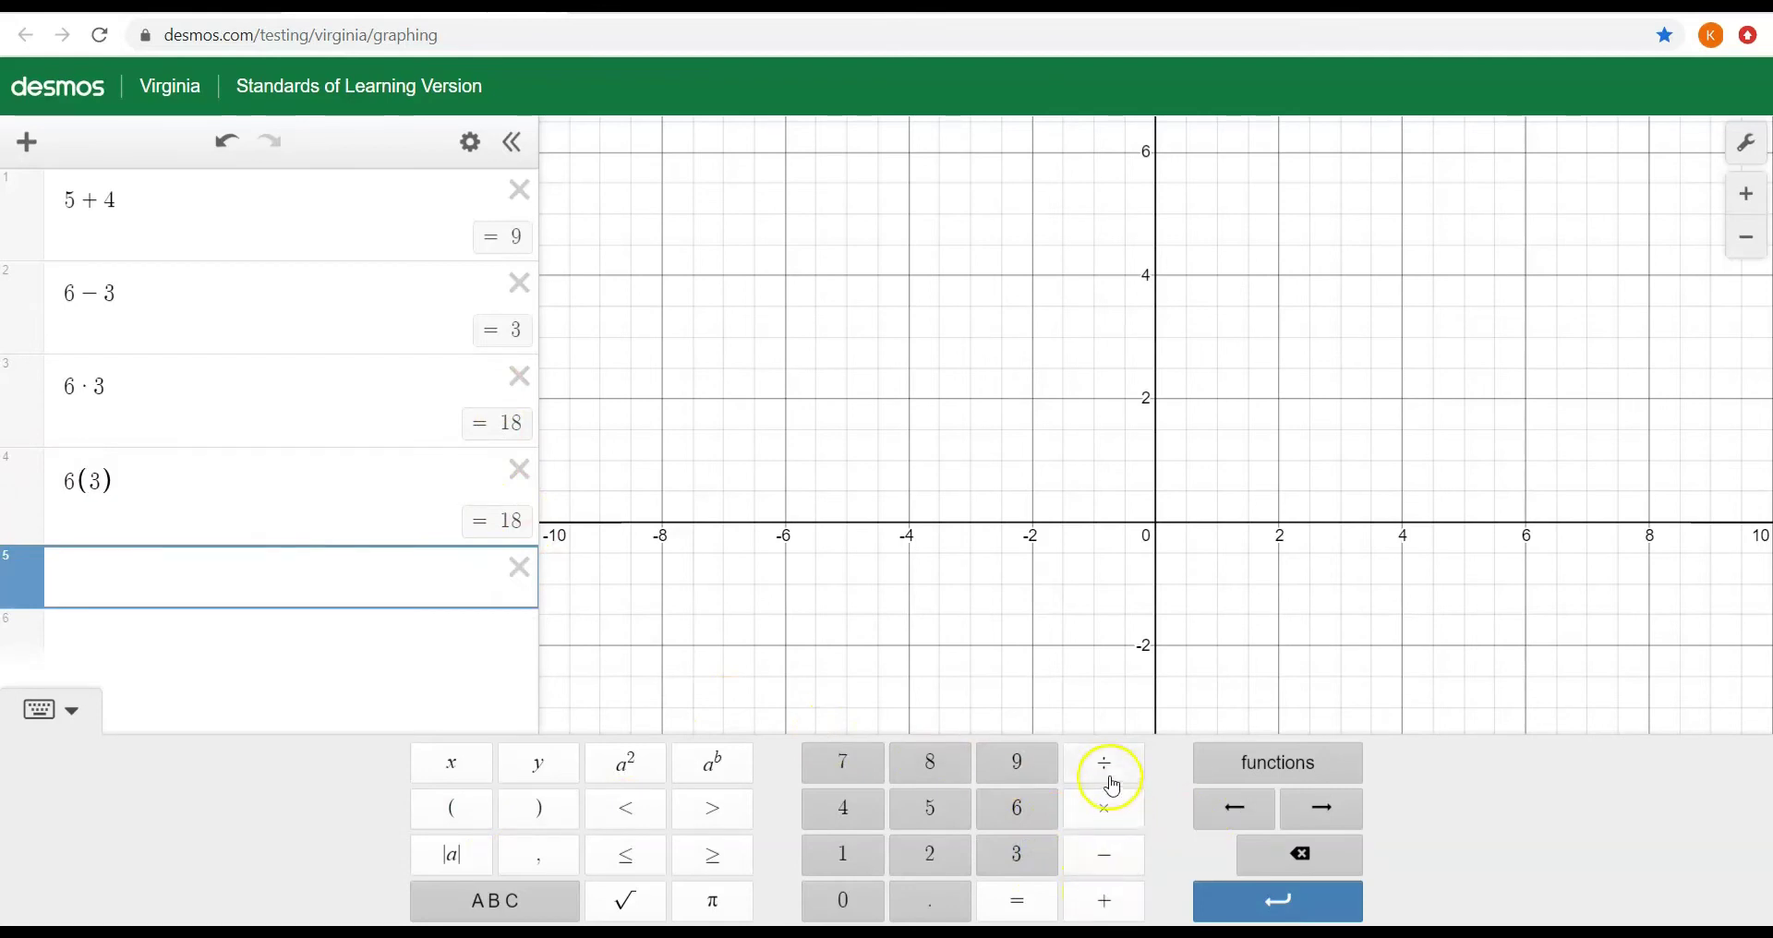
left_click(862, 862)
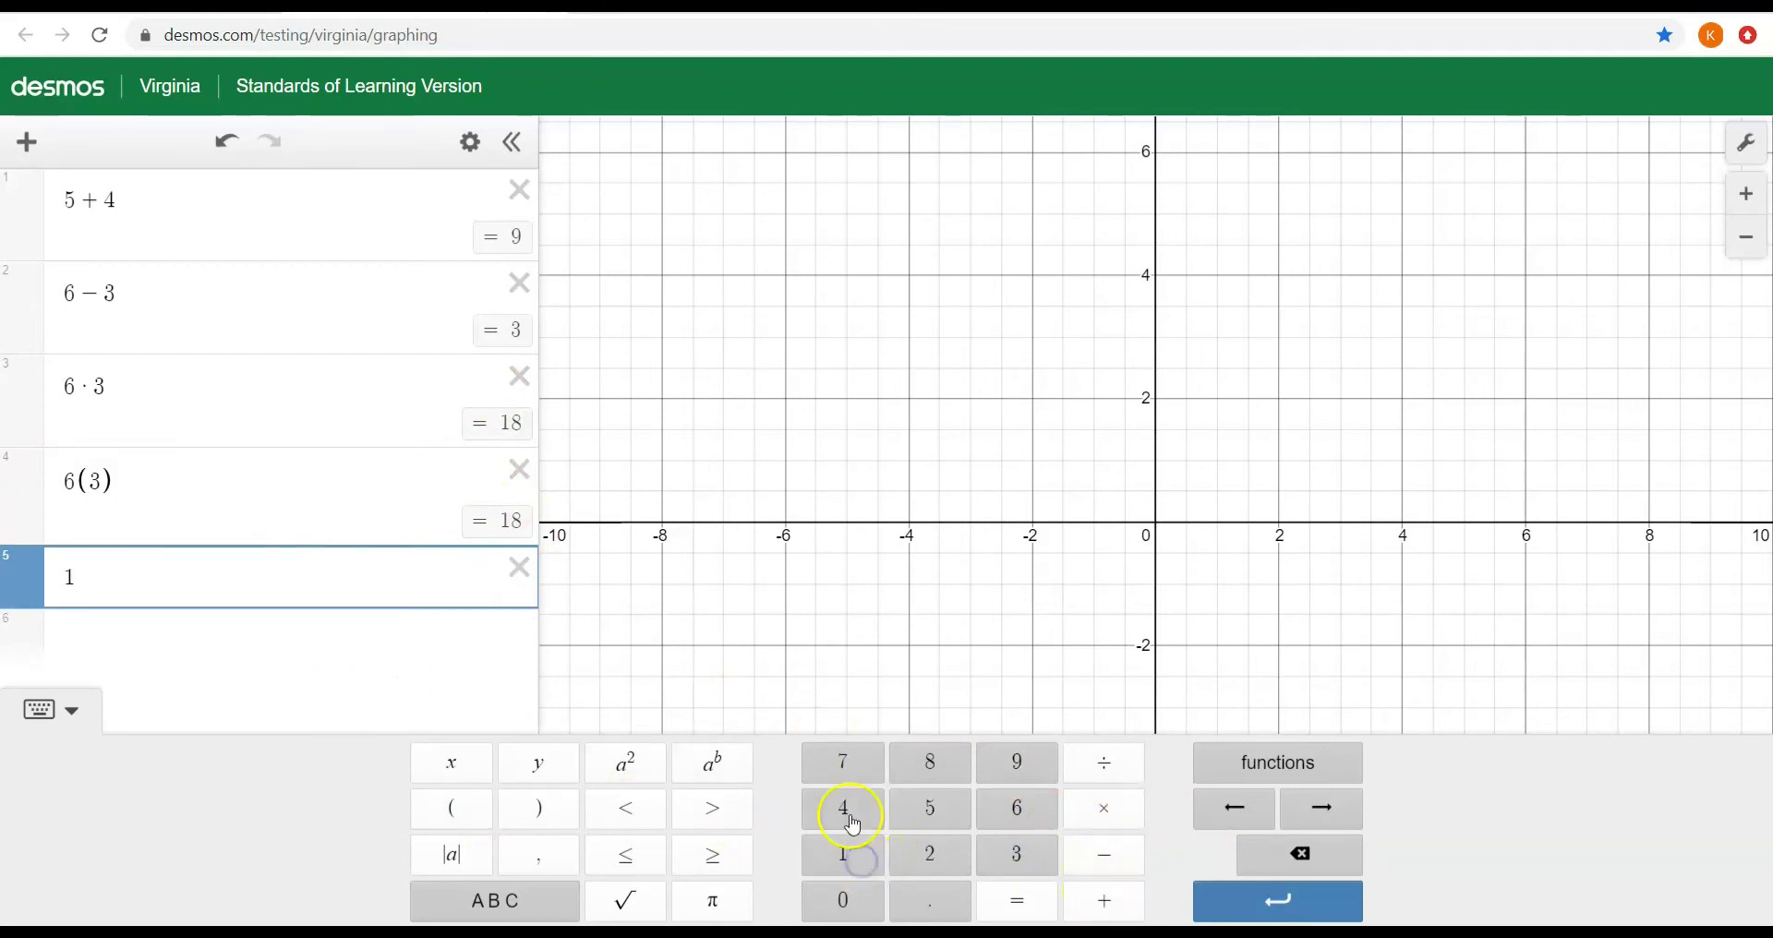
left_click(1108, 766)
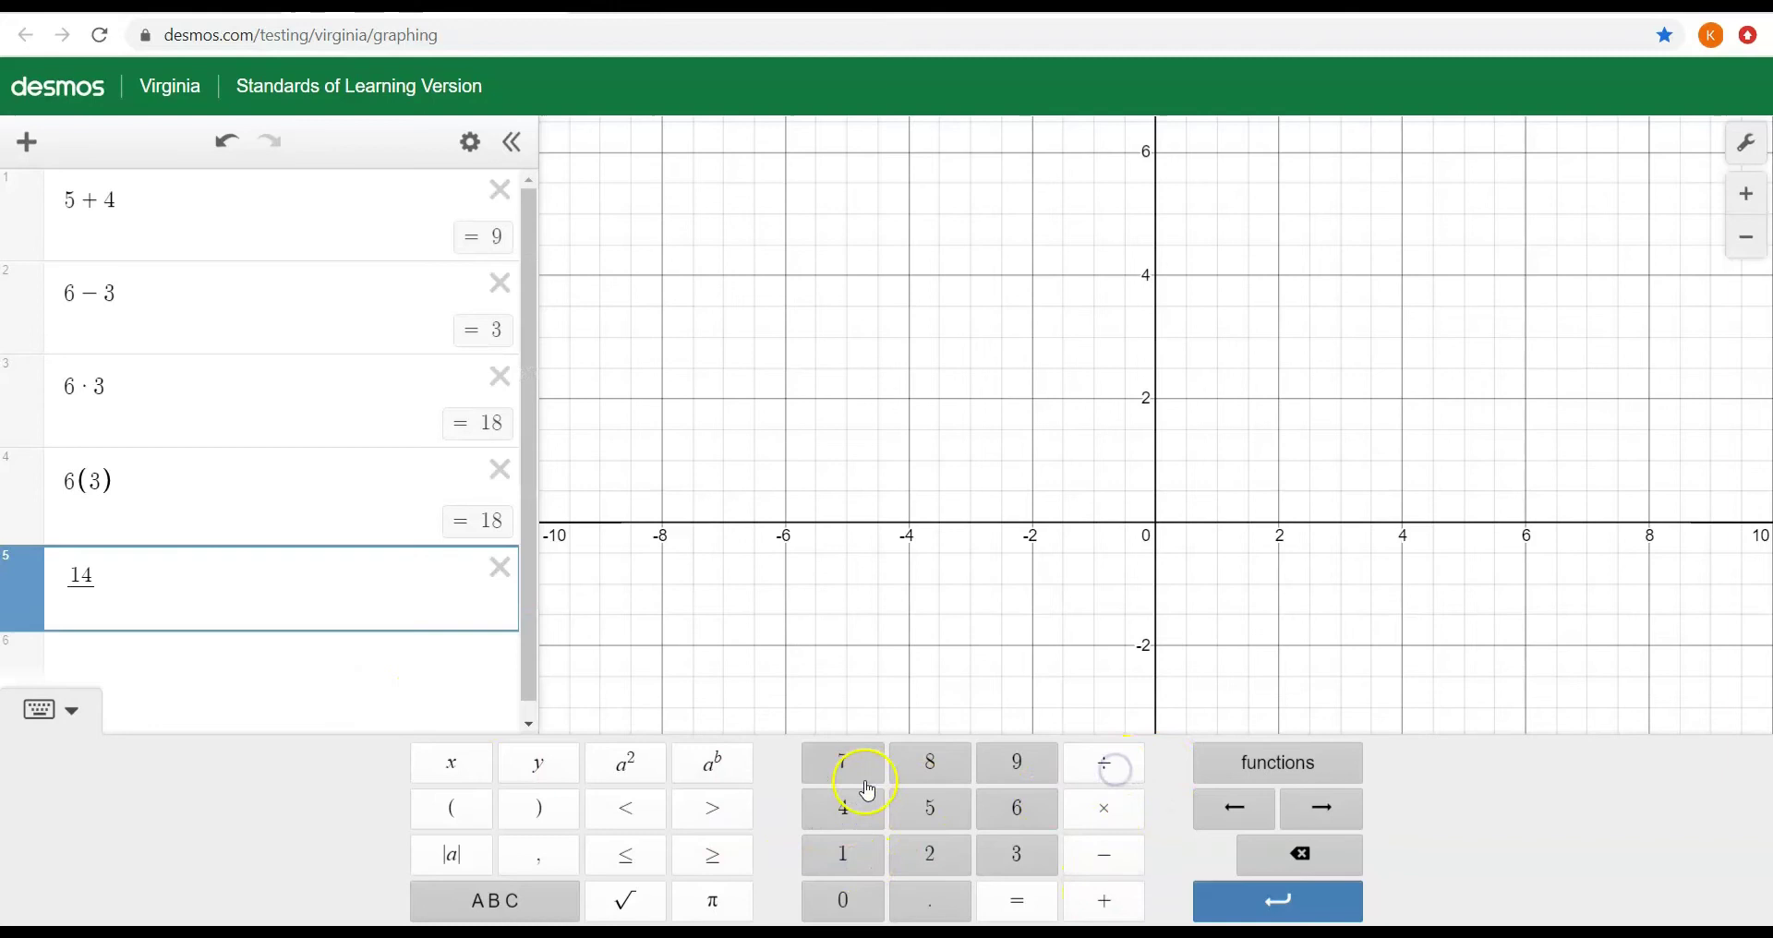
left_click(934, 858)
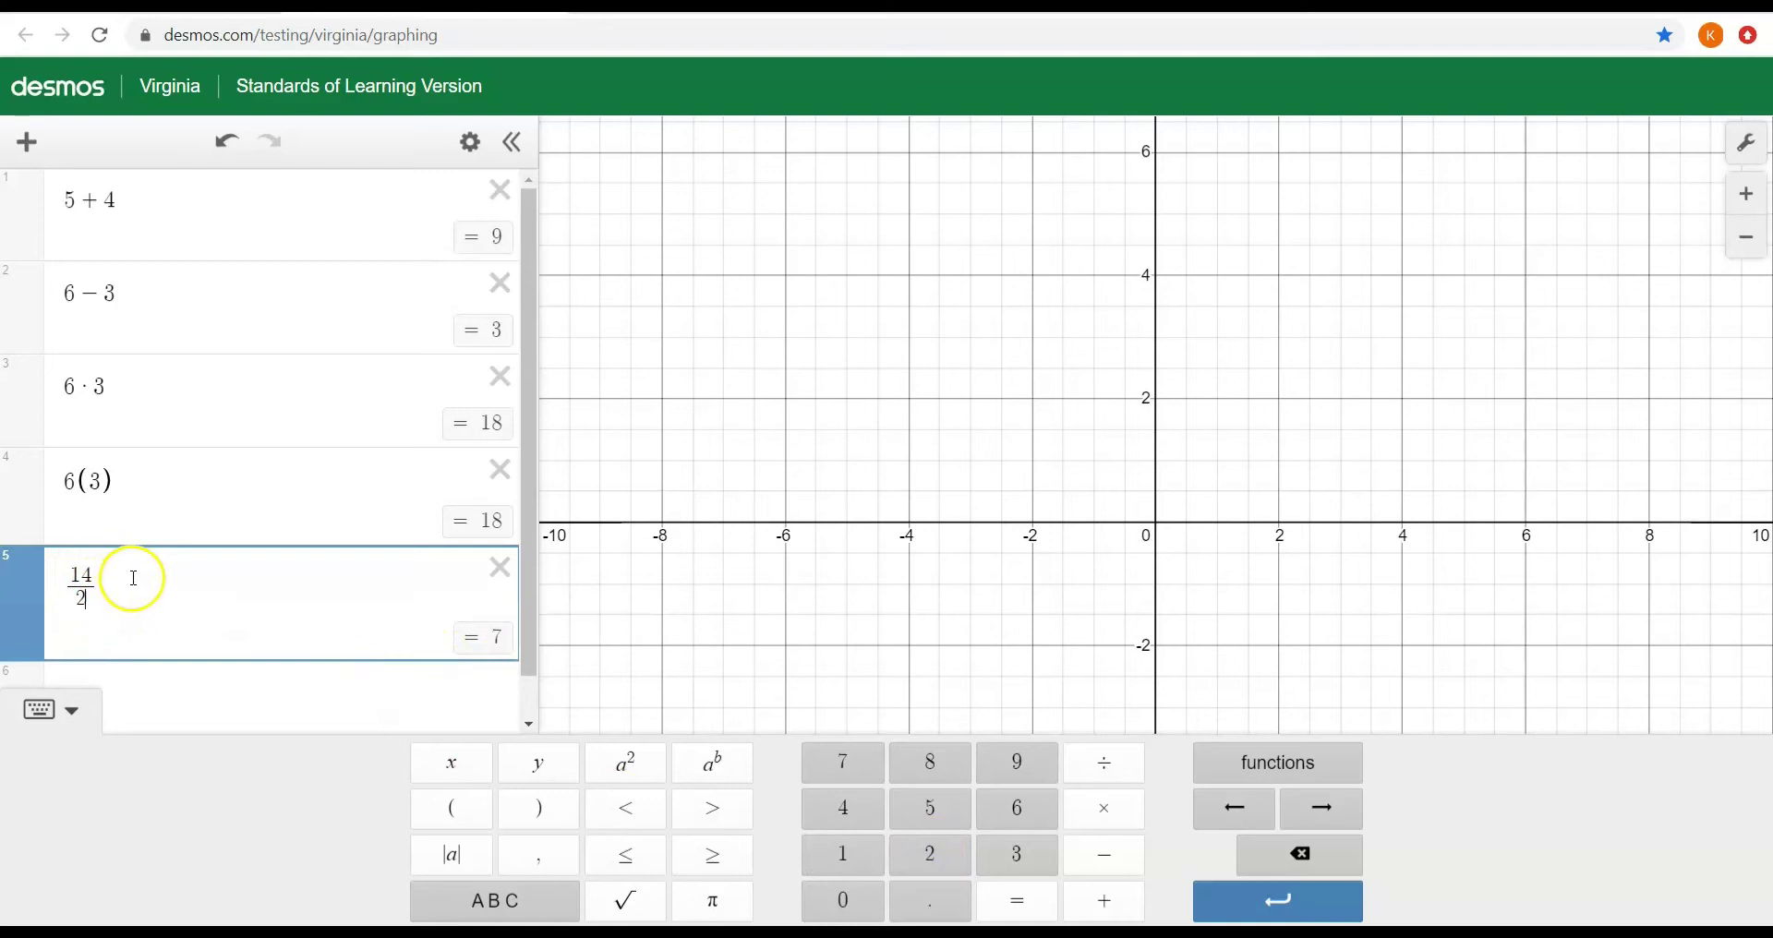
Enter 5 + 4 in the sixth expression line, hide the on-screen keypad, and enter 6 − 3 in the seventh line.
left_click(243, 694)
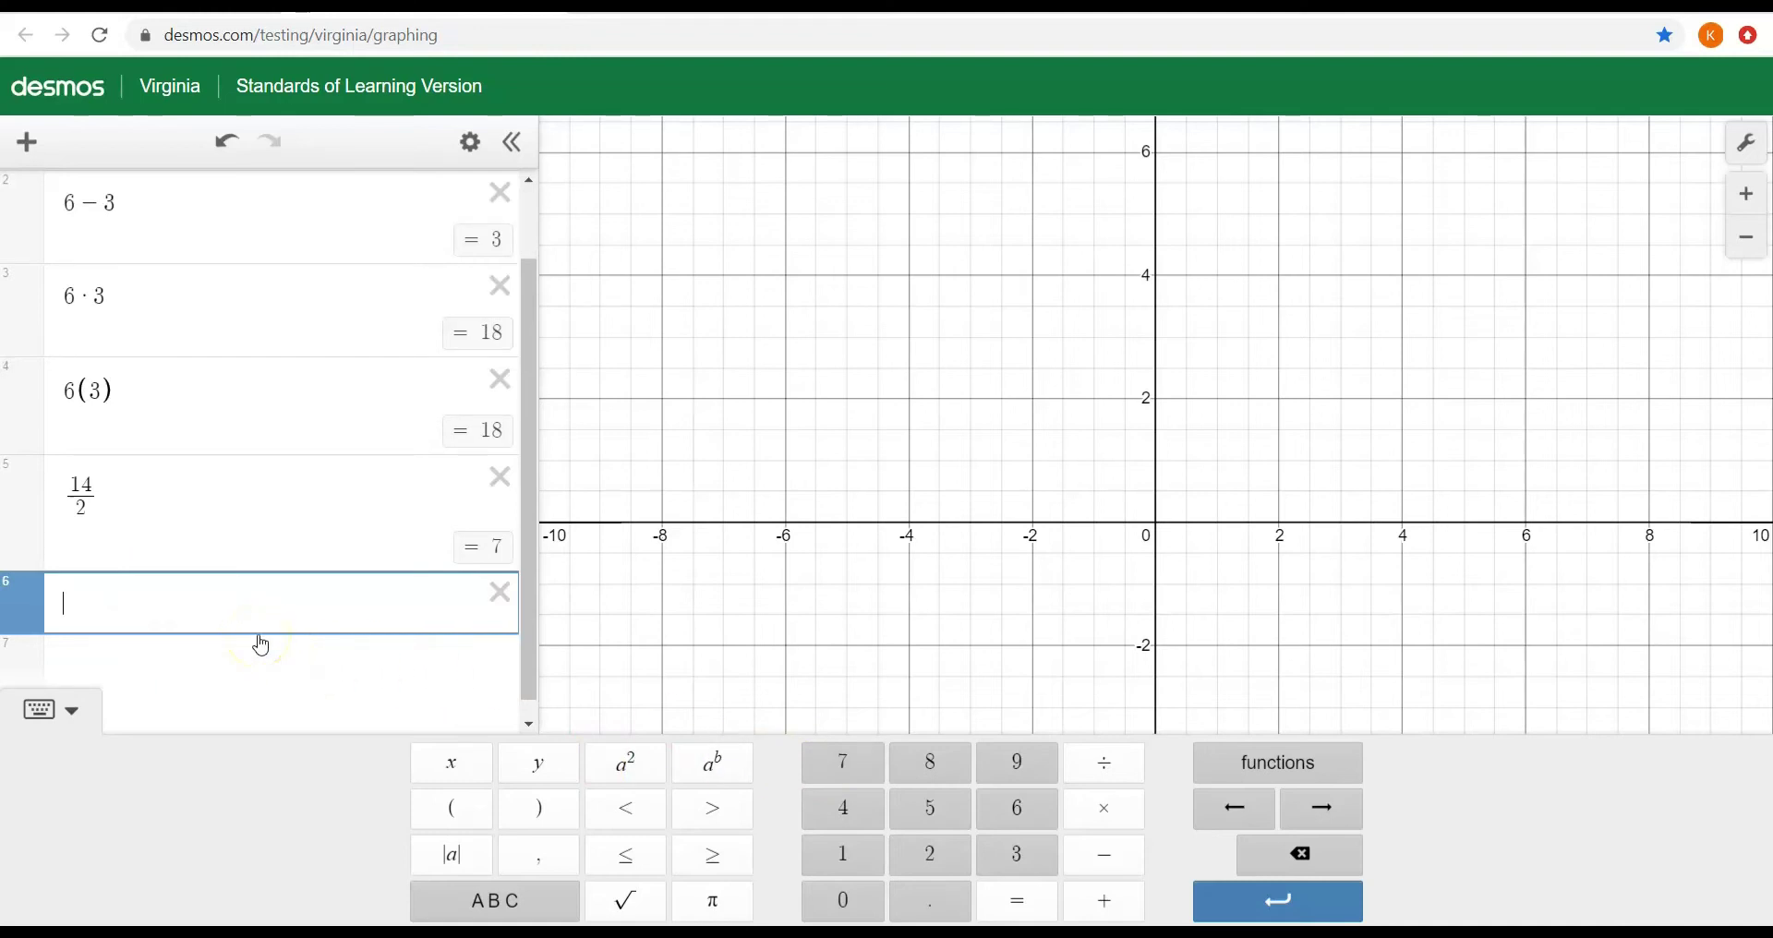
type("5+4")
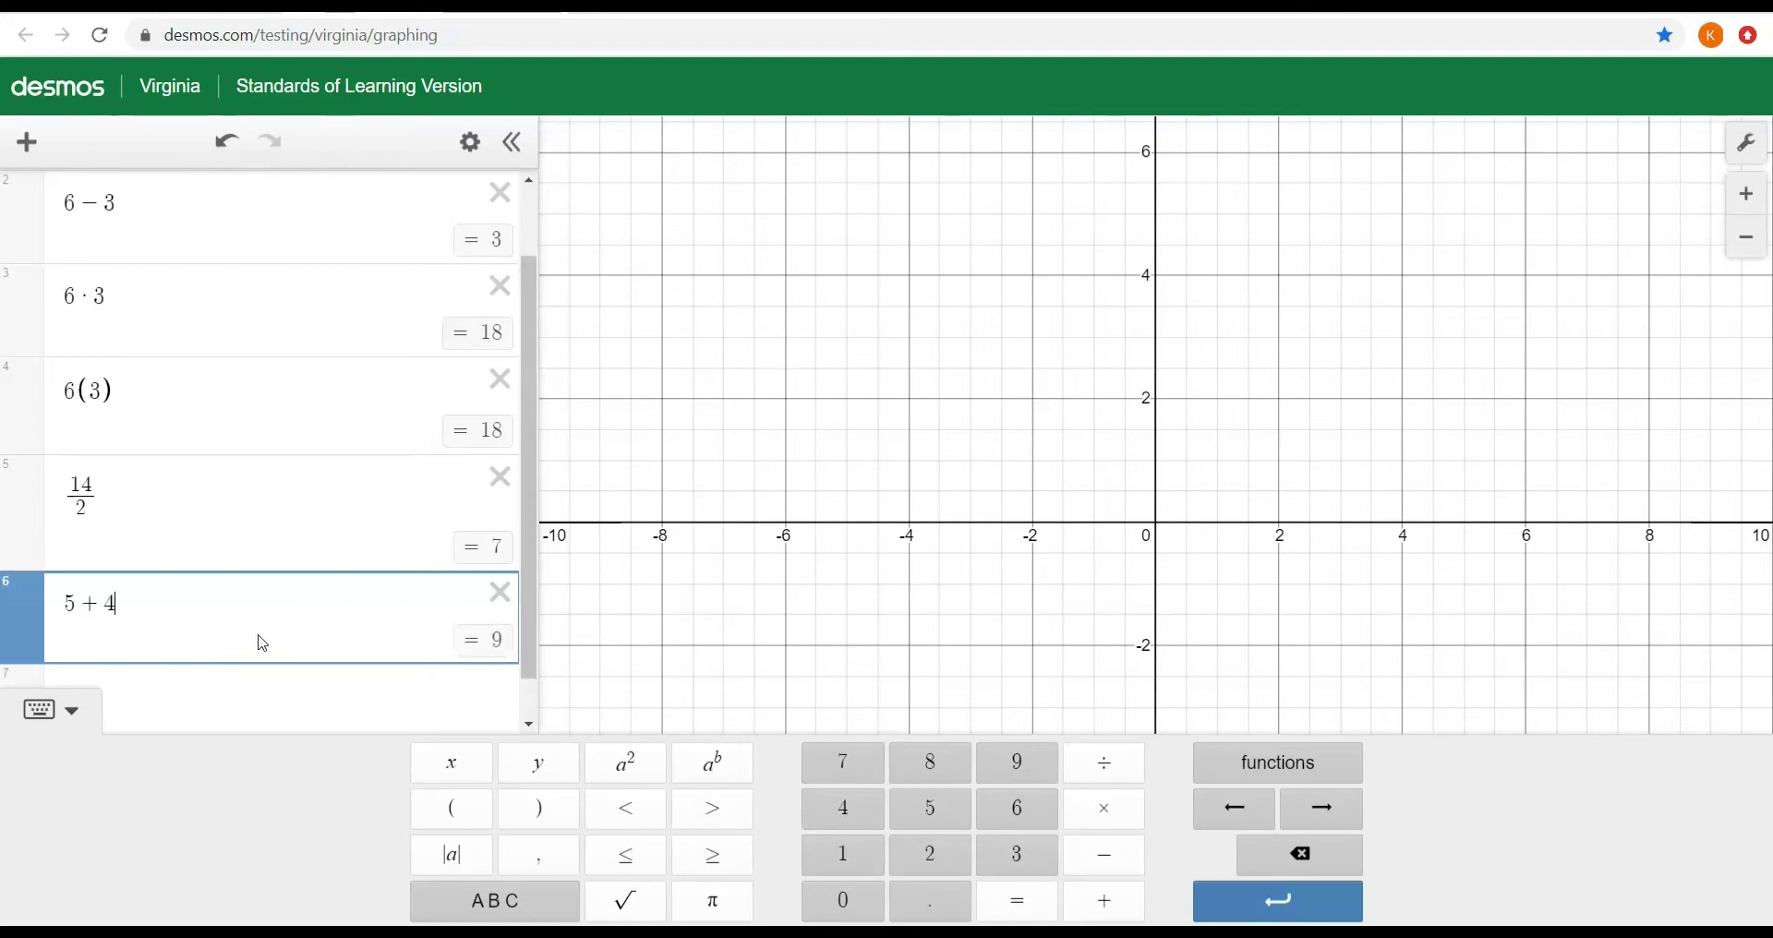
left_click(71, 719)
left_click(134, 772)
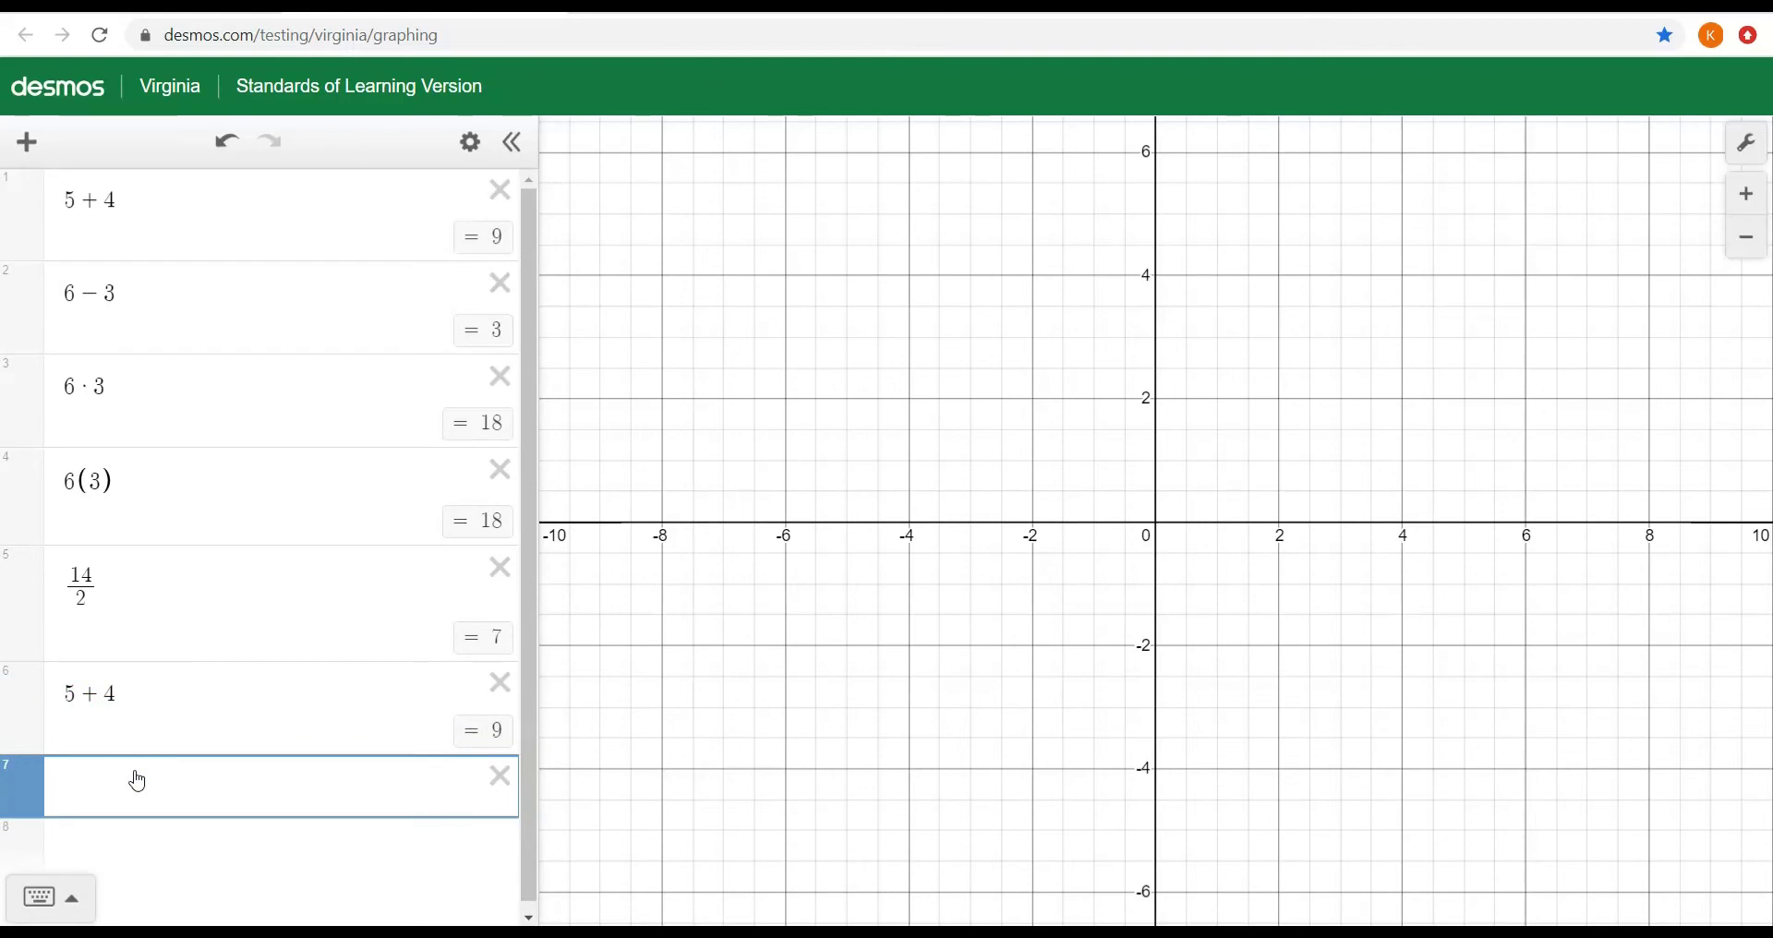
type("6-3")
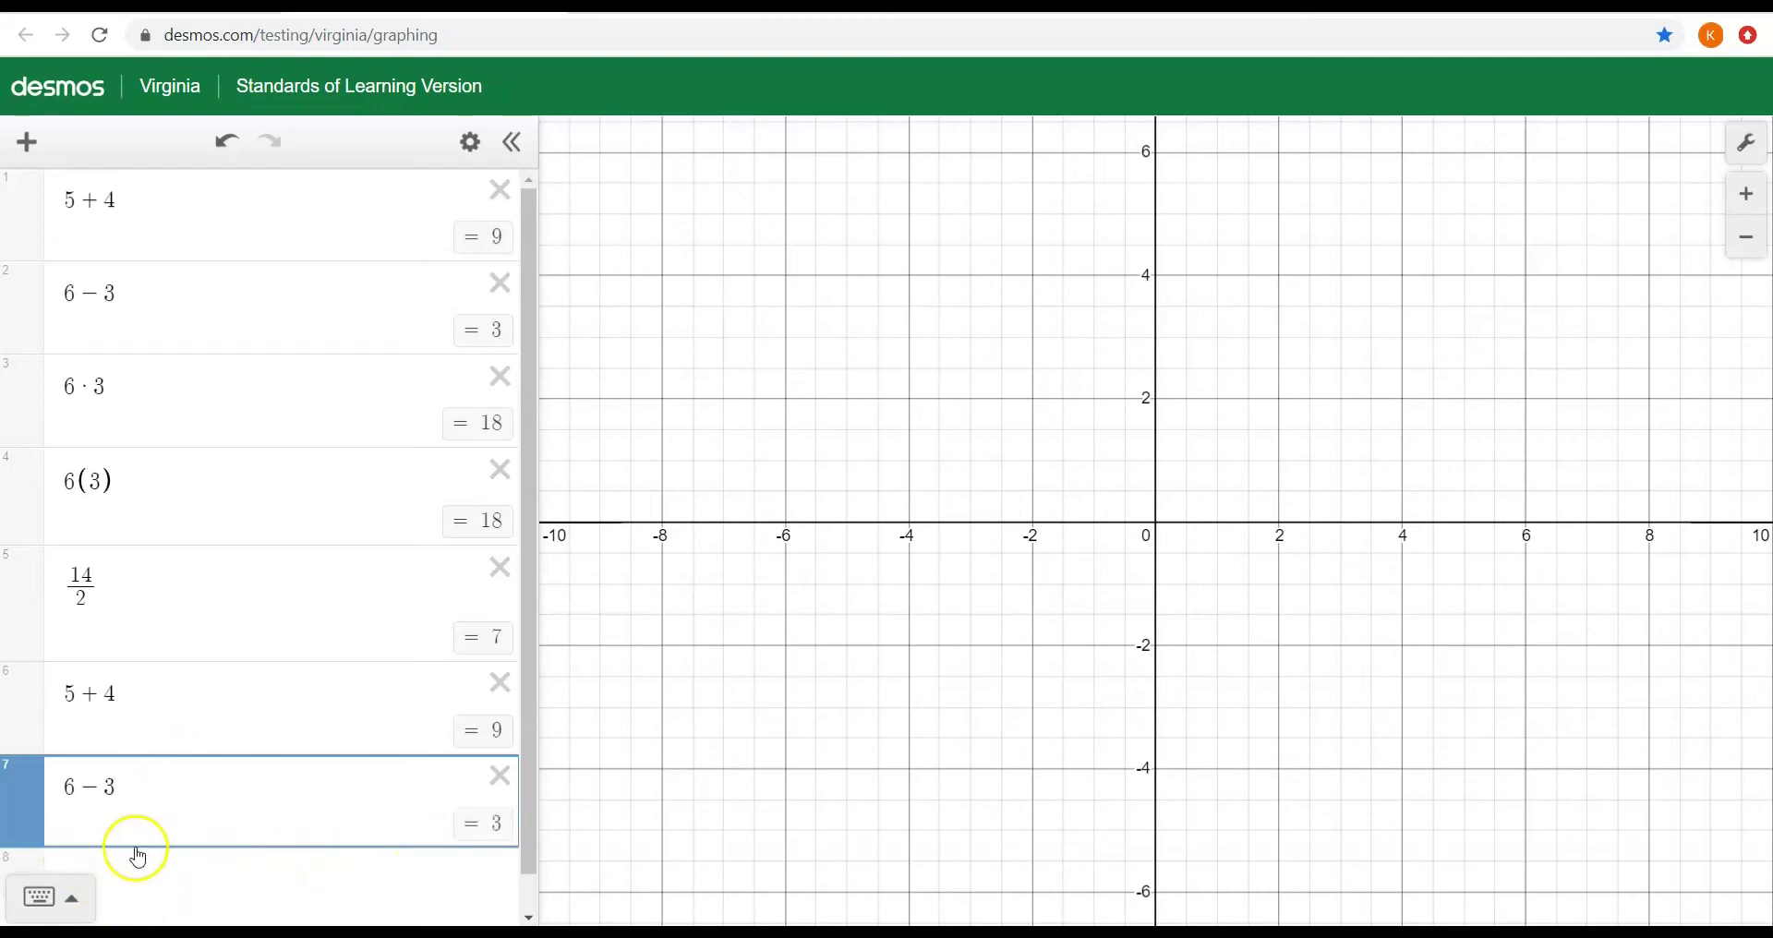
Enter the multiplication 6 · 3 in the eighth expression line and the fraction 14/2 in the ninth.
left_click(166, 866)
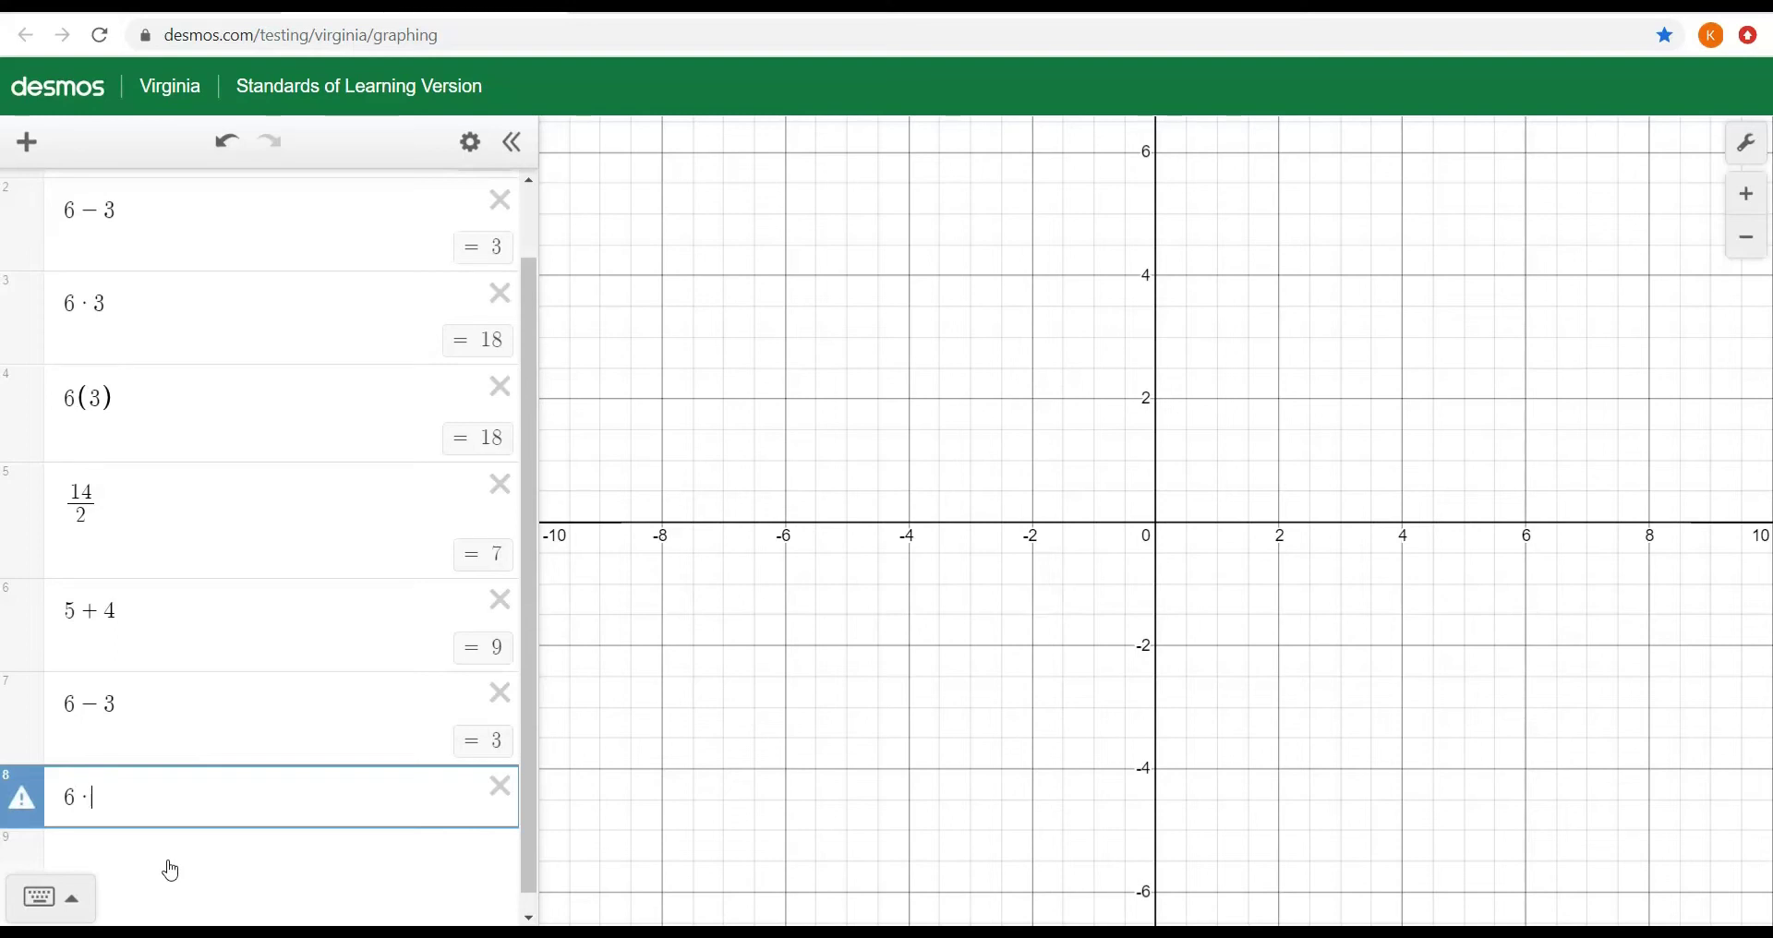
type("3")
scroll(176, 868, "down", 1)
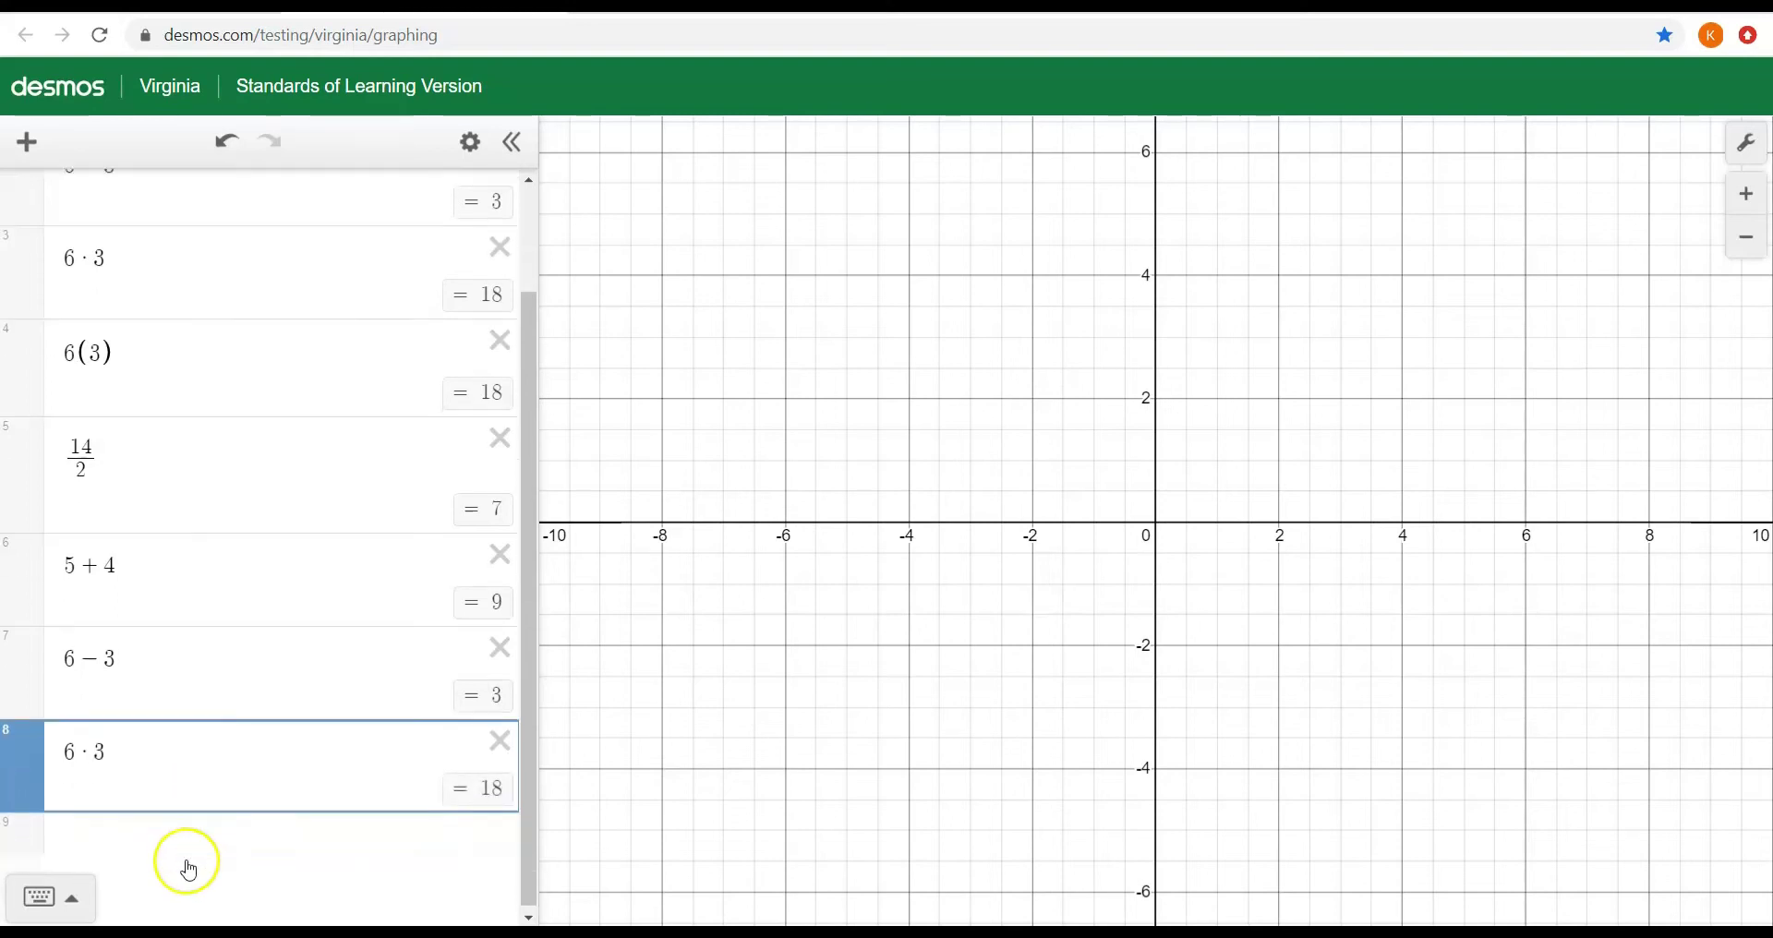
left_click(159, 834)
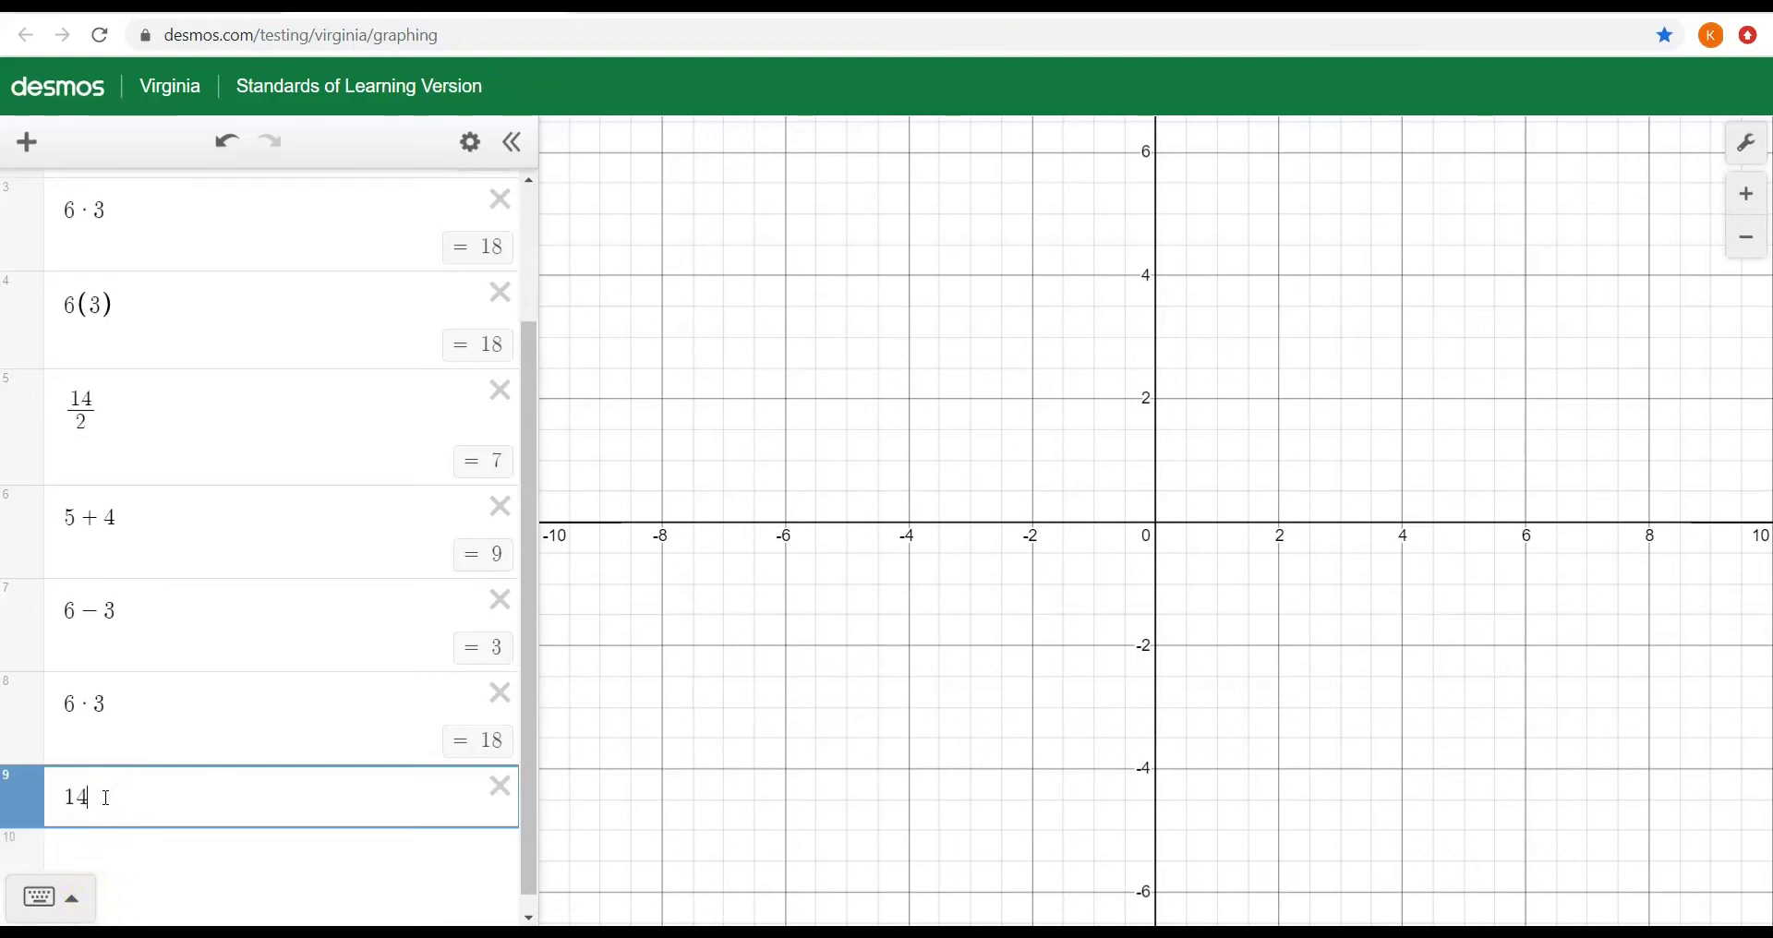
type("/")
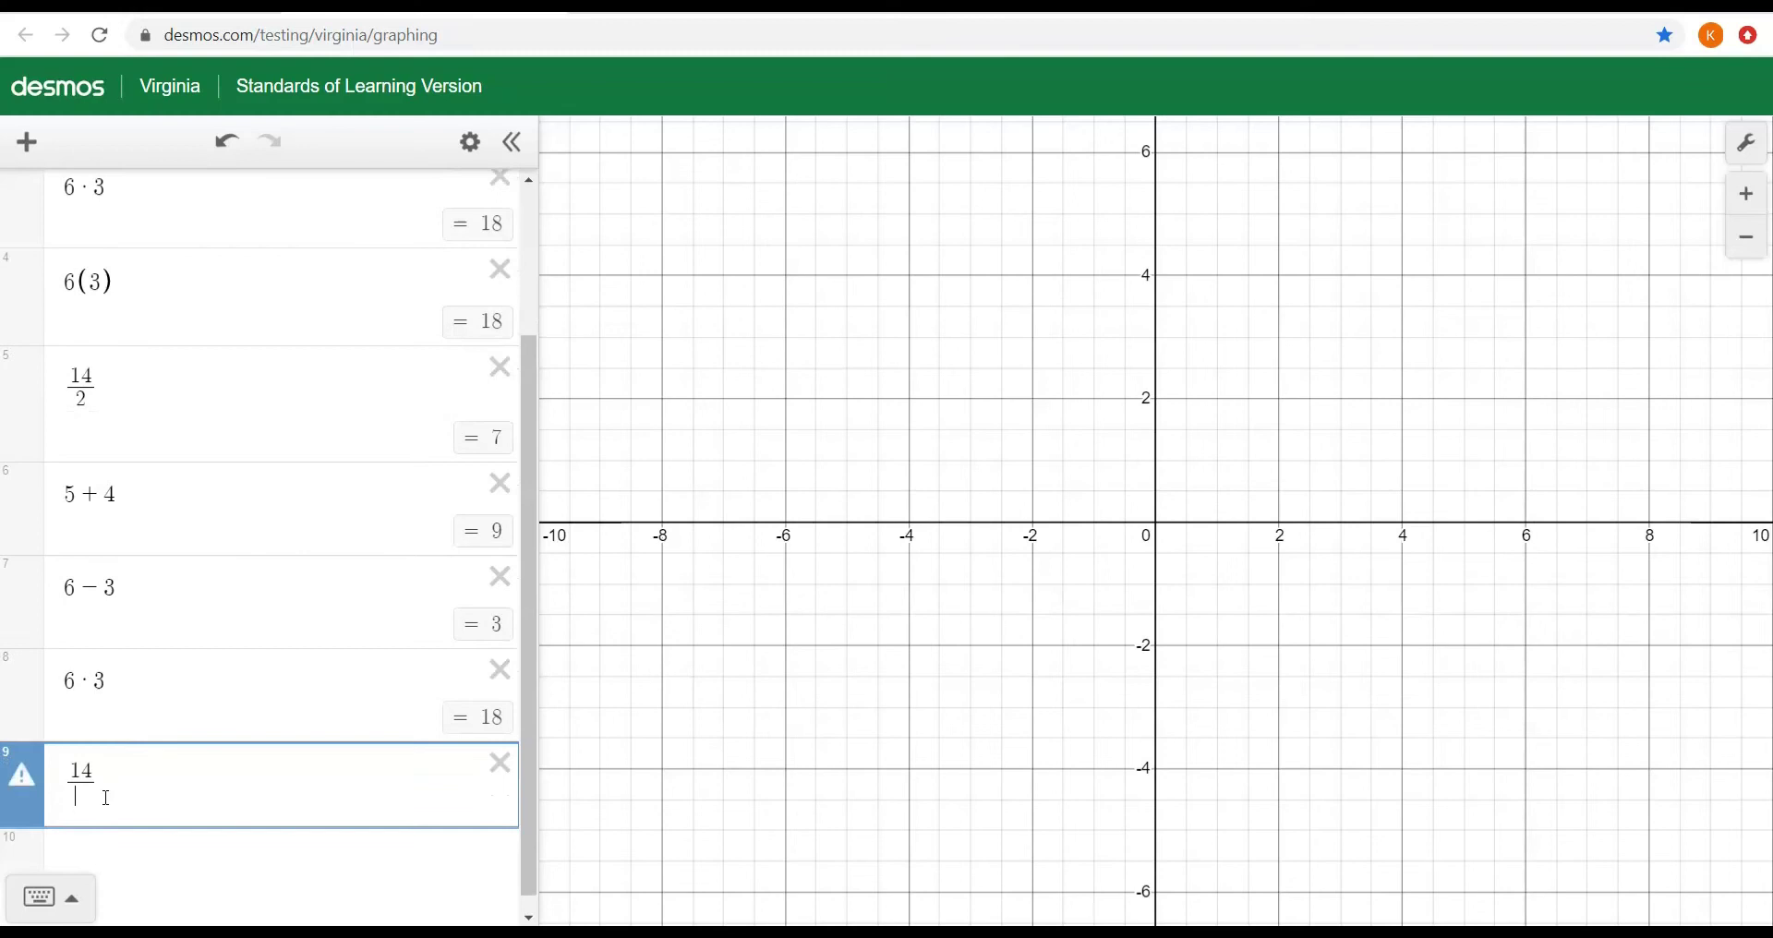
type("2")
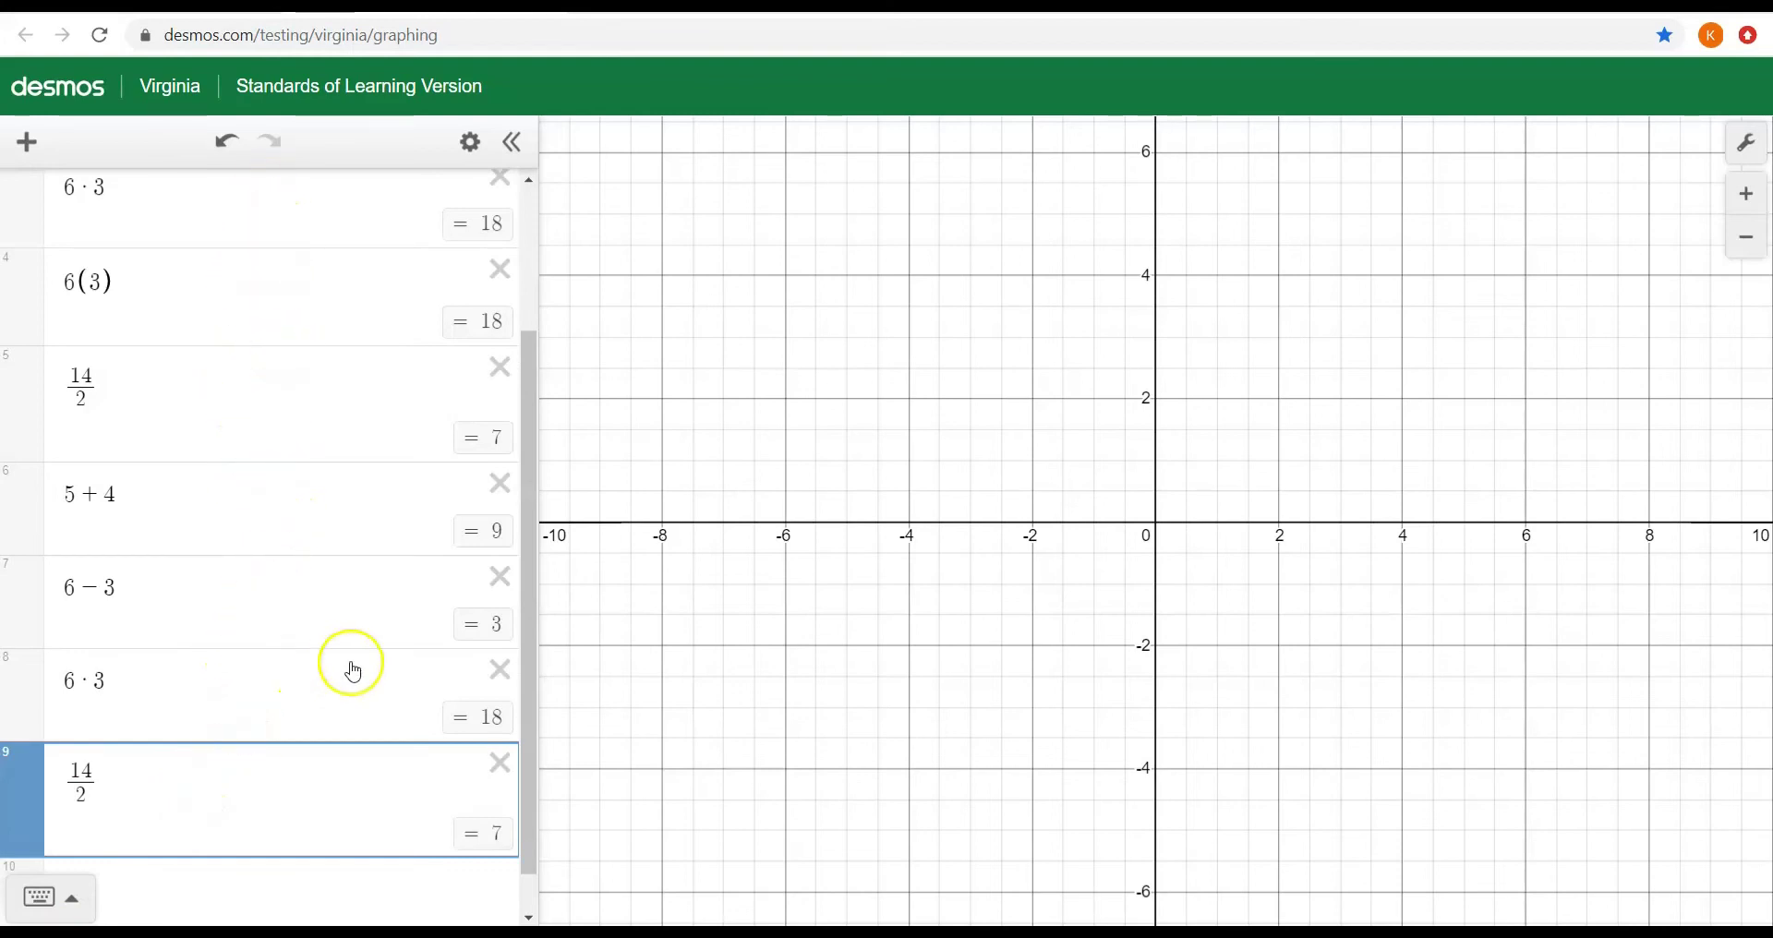
Delete every expression above the last one, keeping only the final 14/2 fraction in the list.
left_click(500, 671)
left_click(500, 621)
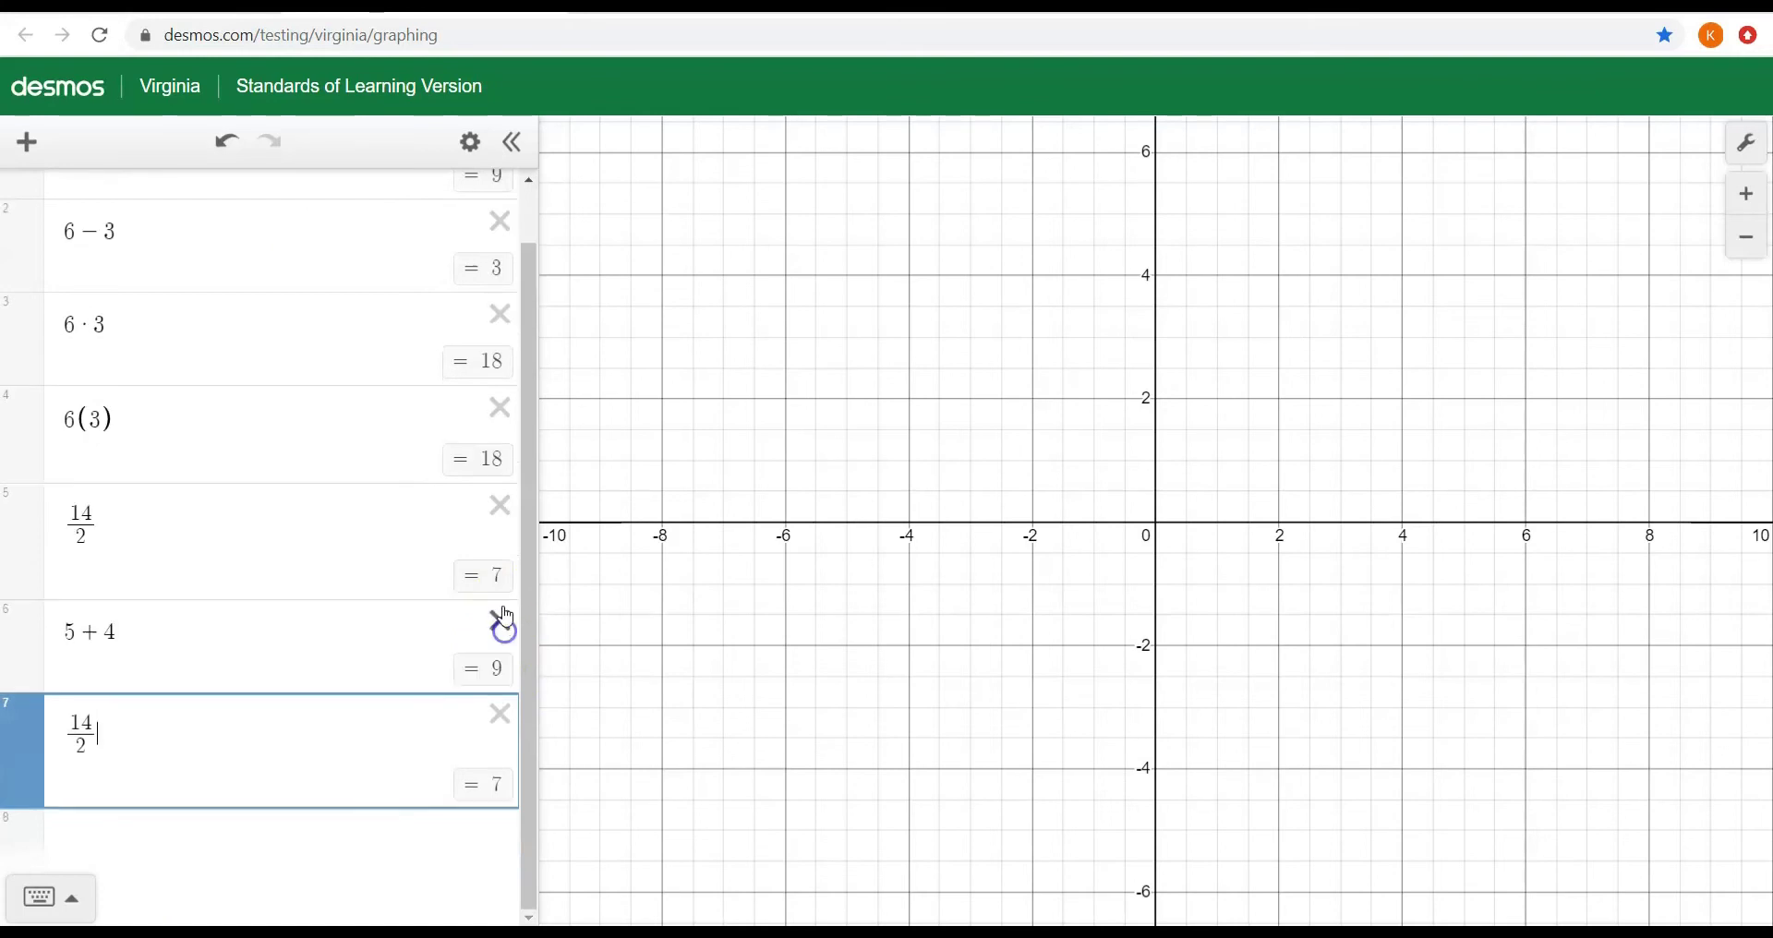
left_click(501, 620)
left_click(521, 573)
left_click(519, 473)
left_click(520, 377)
left_click(523, 288)
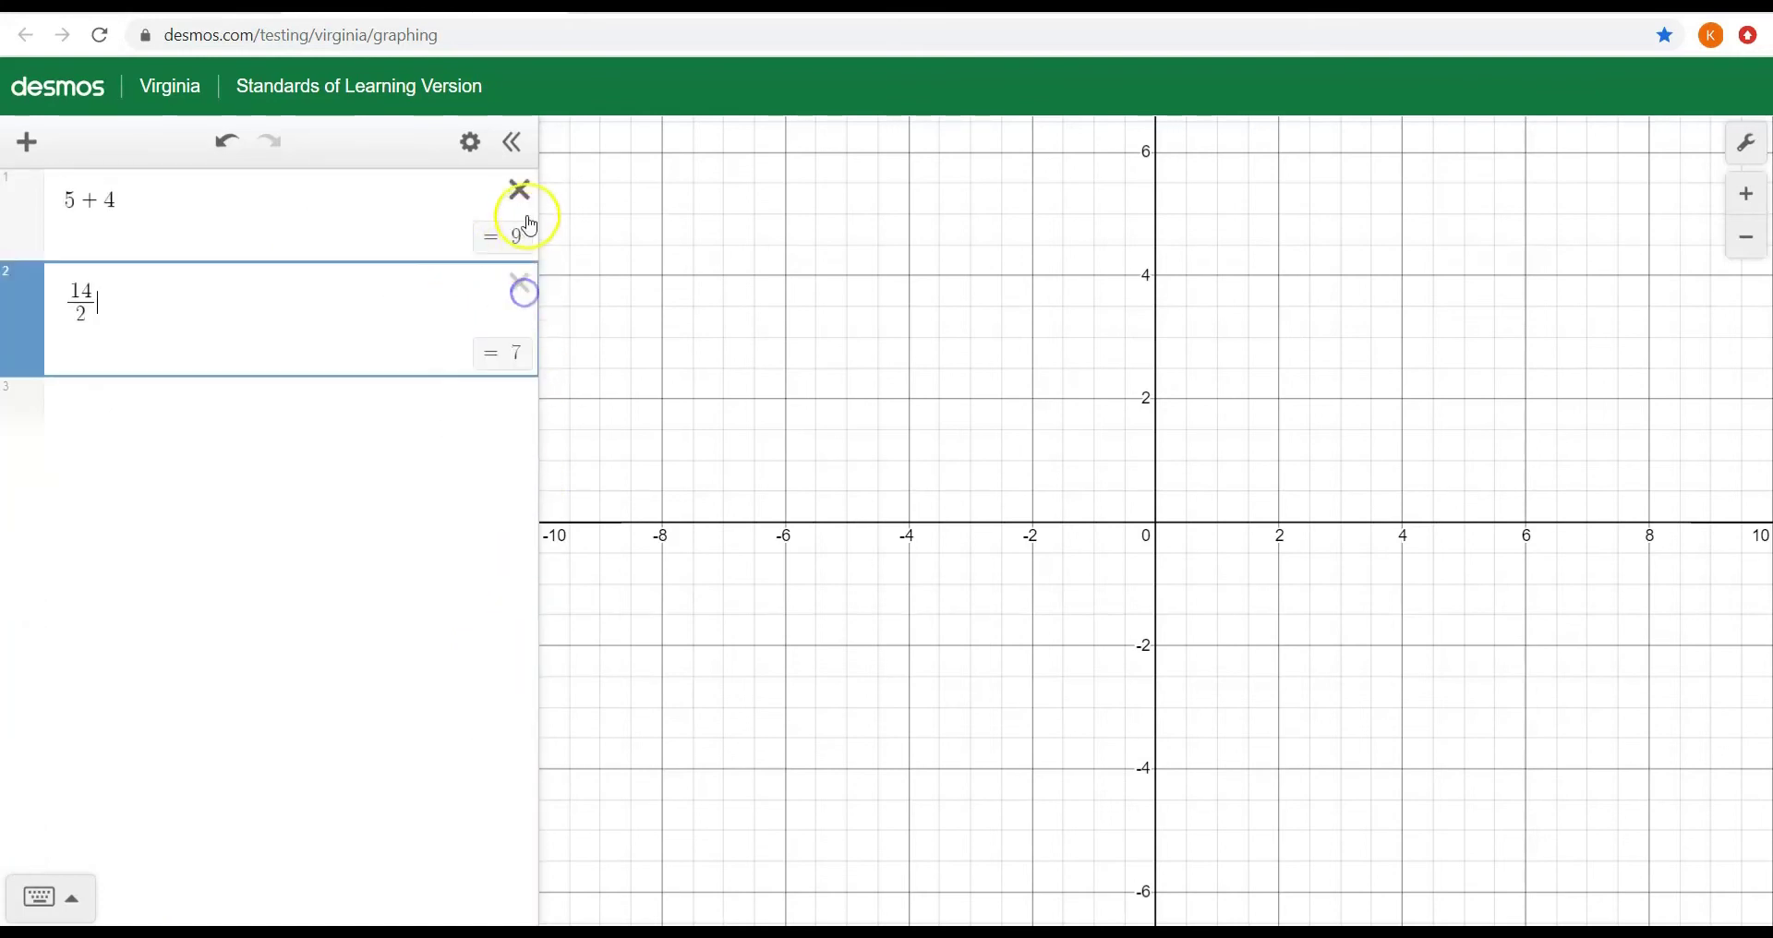
left_click(520, 192)
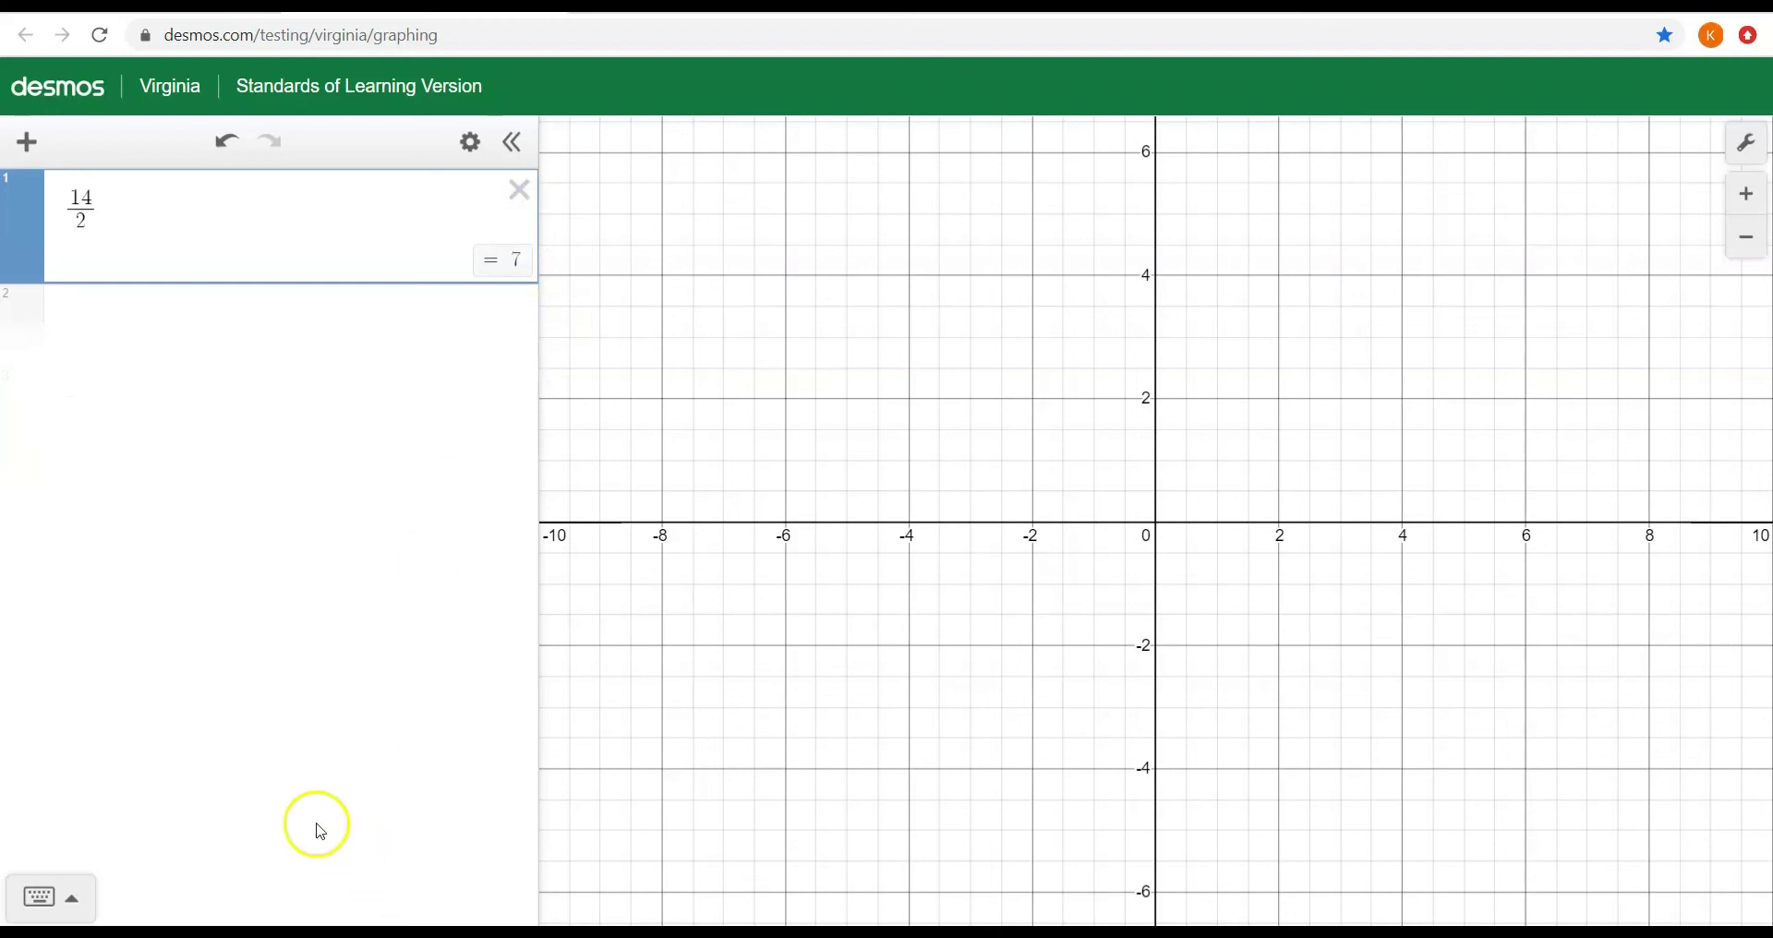
Show the on-screen keypad again and enter 4² in the second expression line and 7⁷ in the third.
left_click(72, 895)
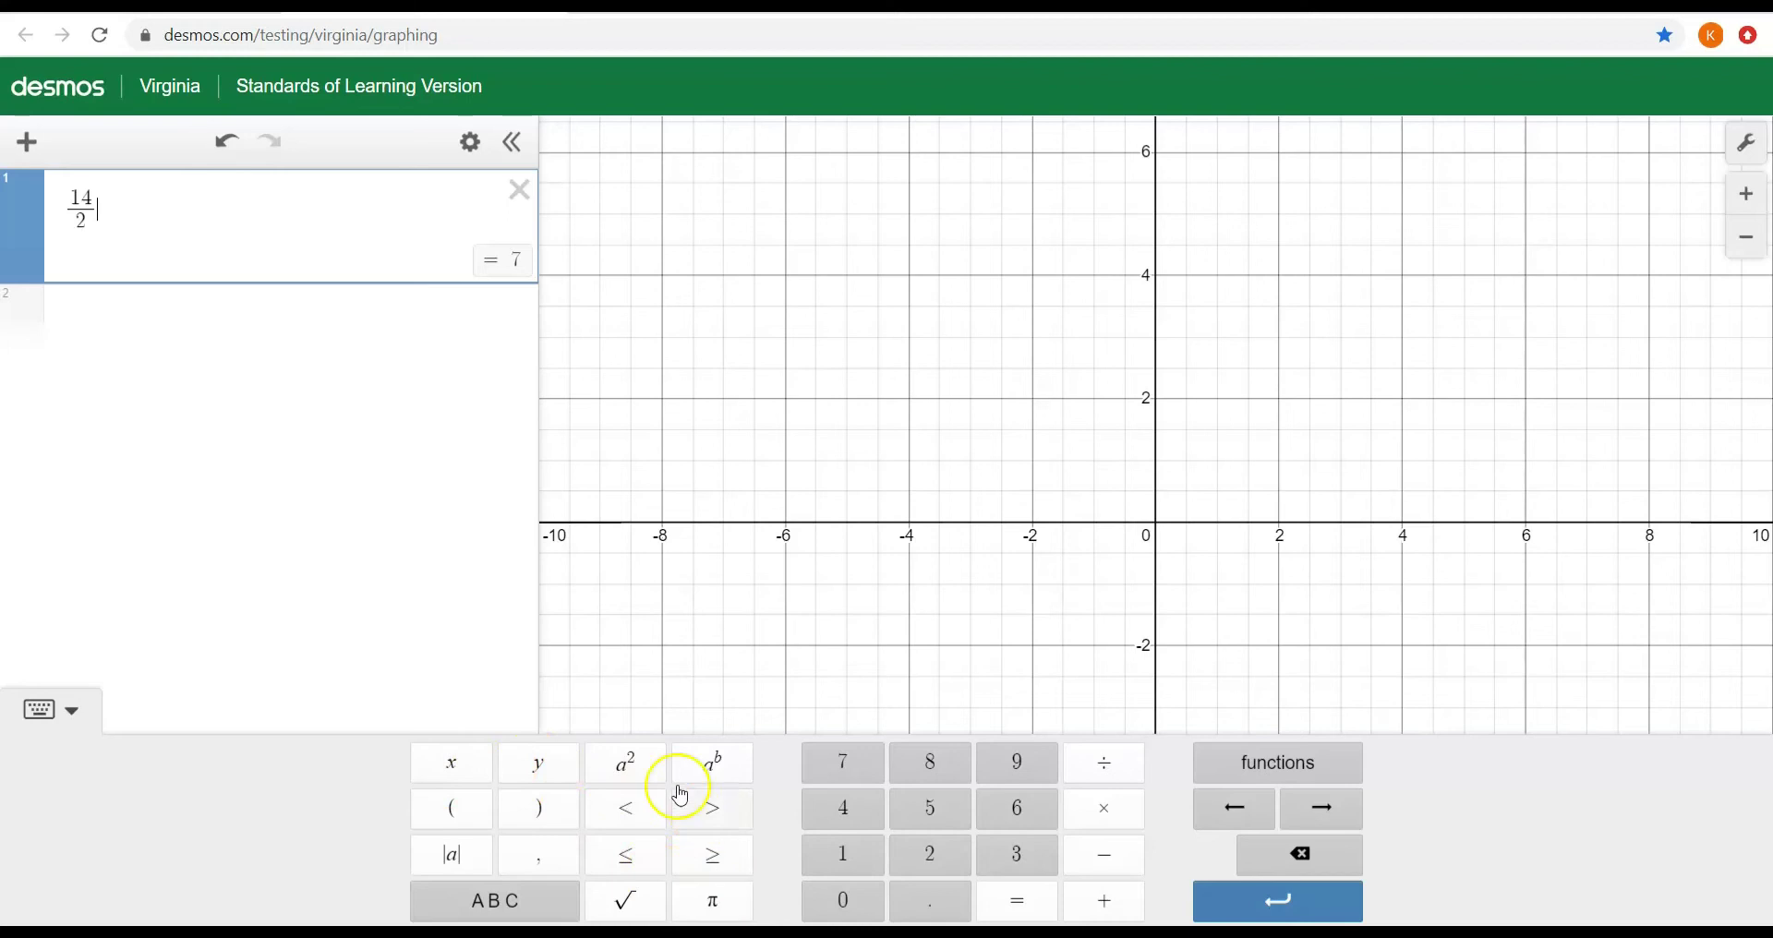
left_click(211, 309)
type("4")
left_click(646, 774)
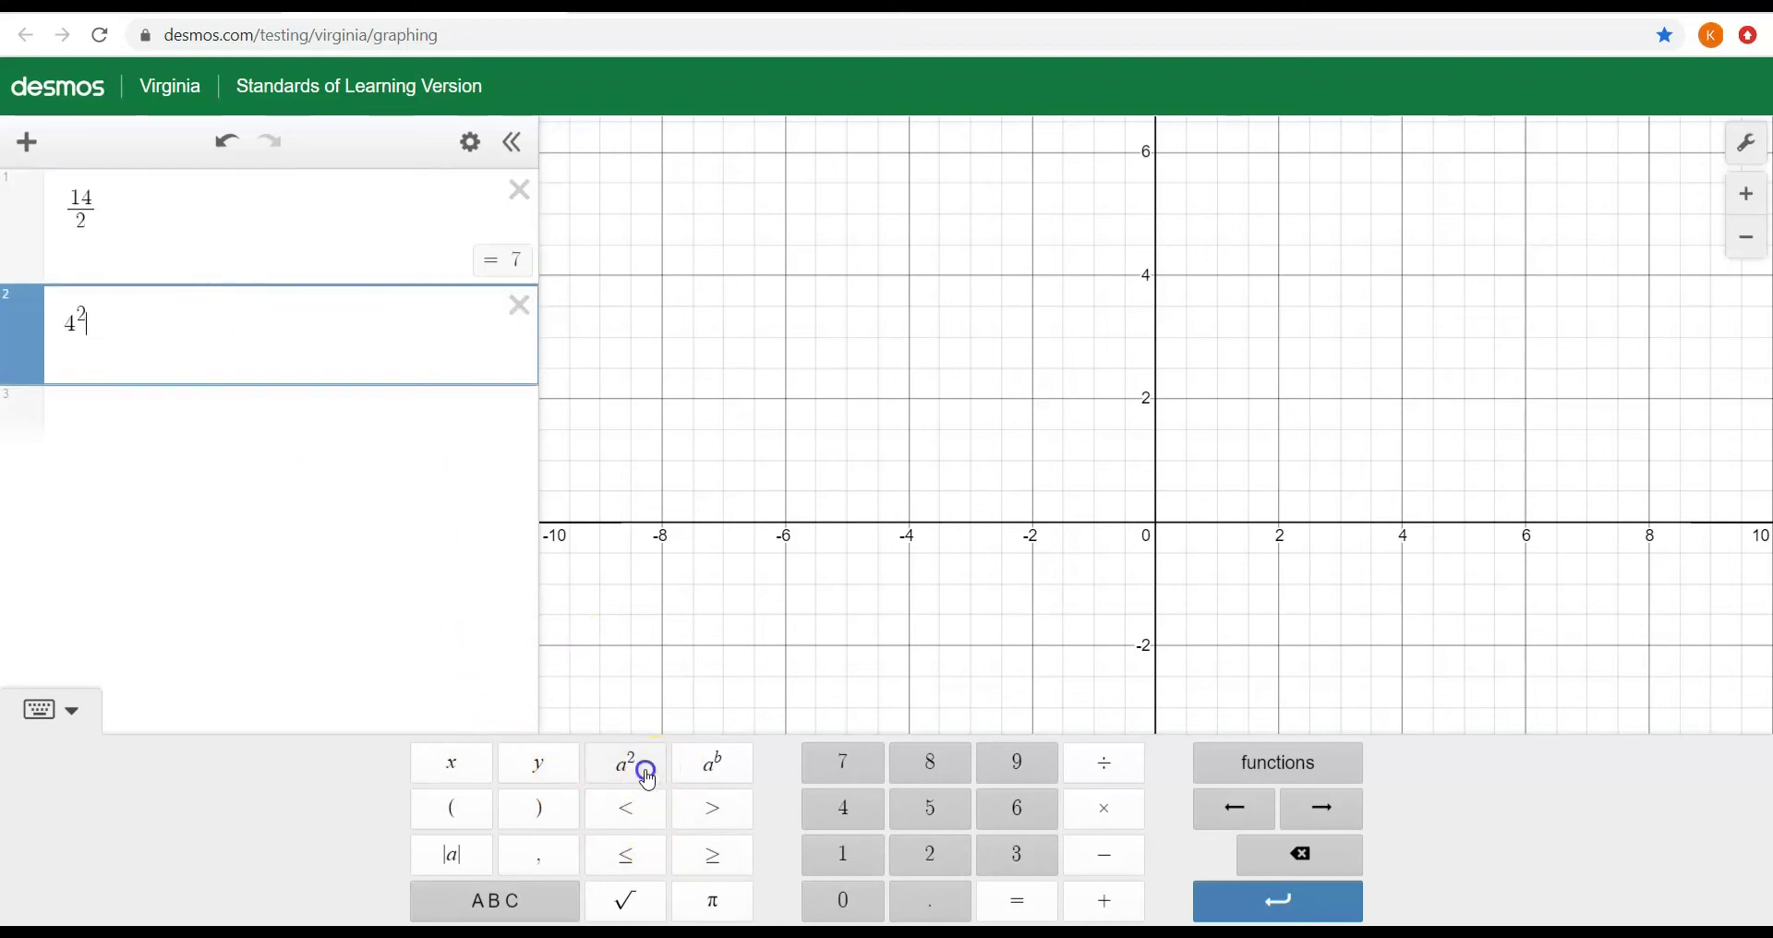
left_click(174, 420)
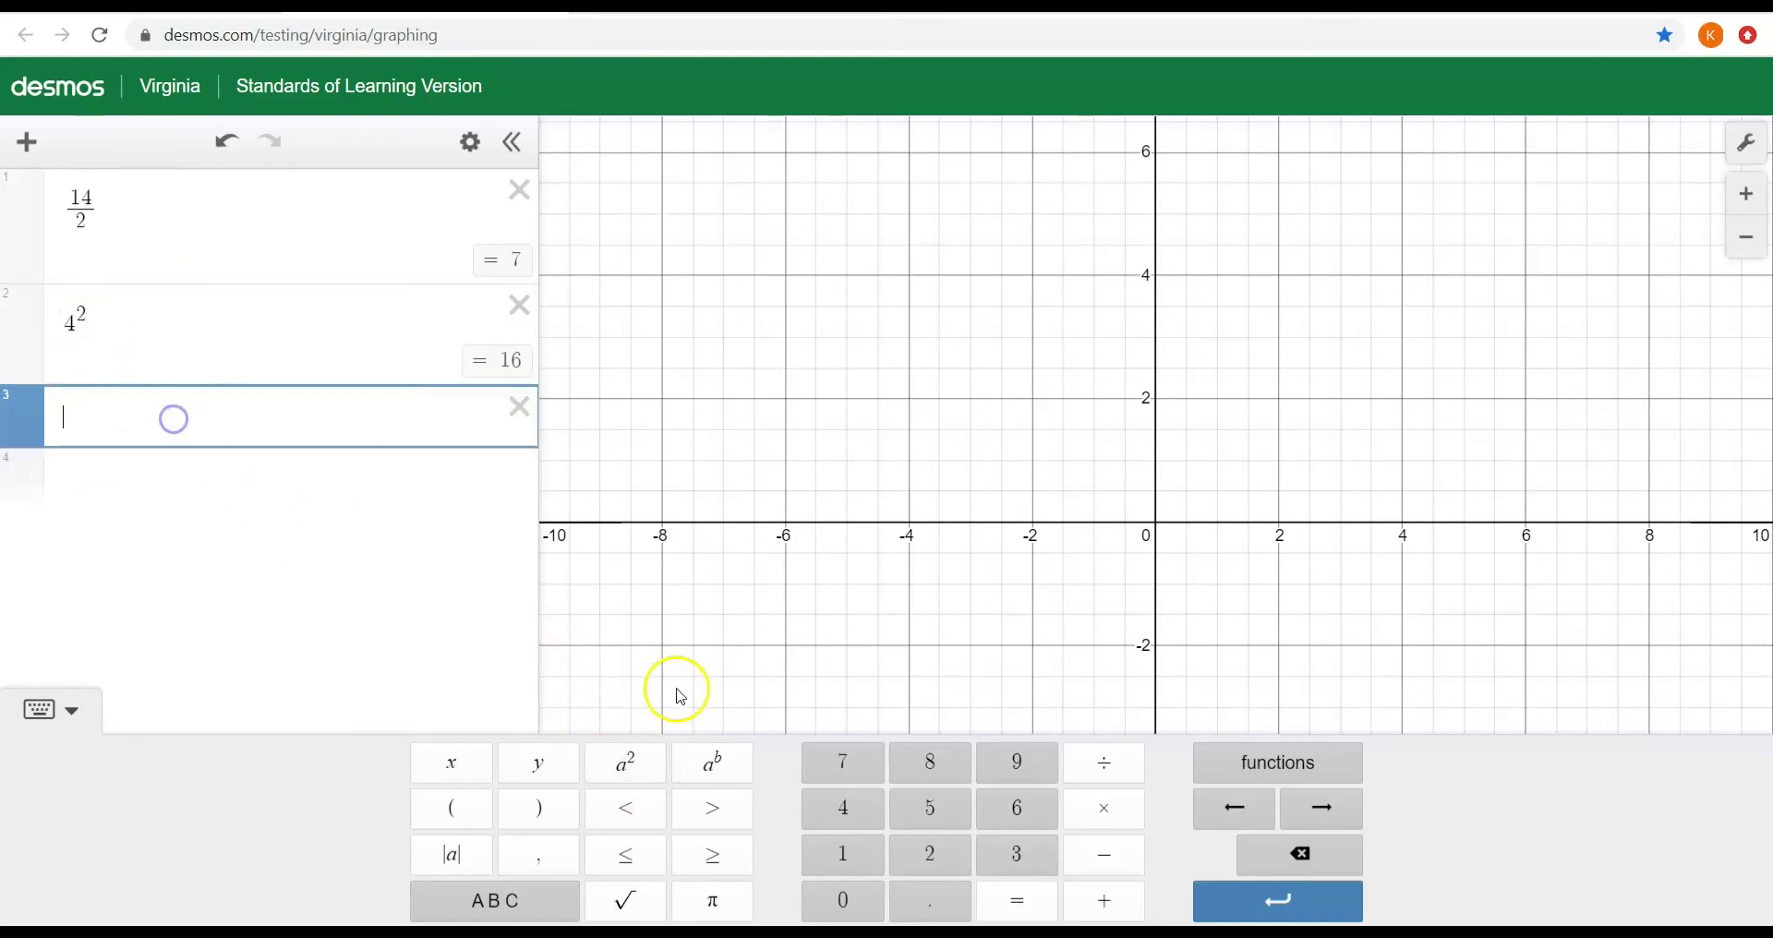
type("7")
left_click(729, 777)
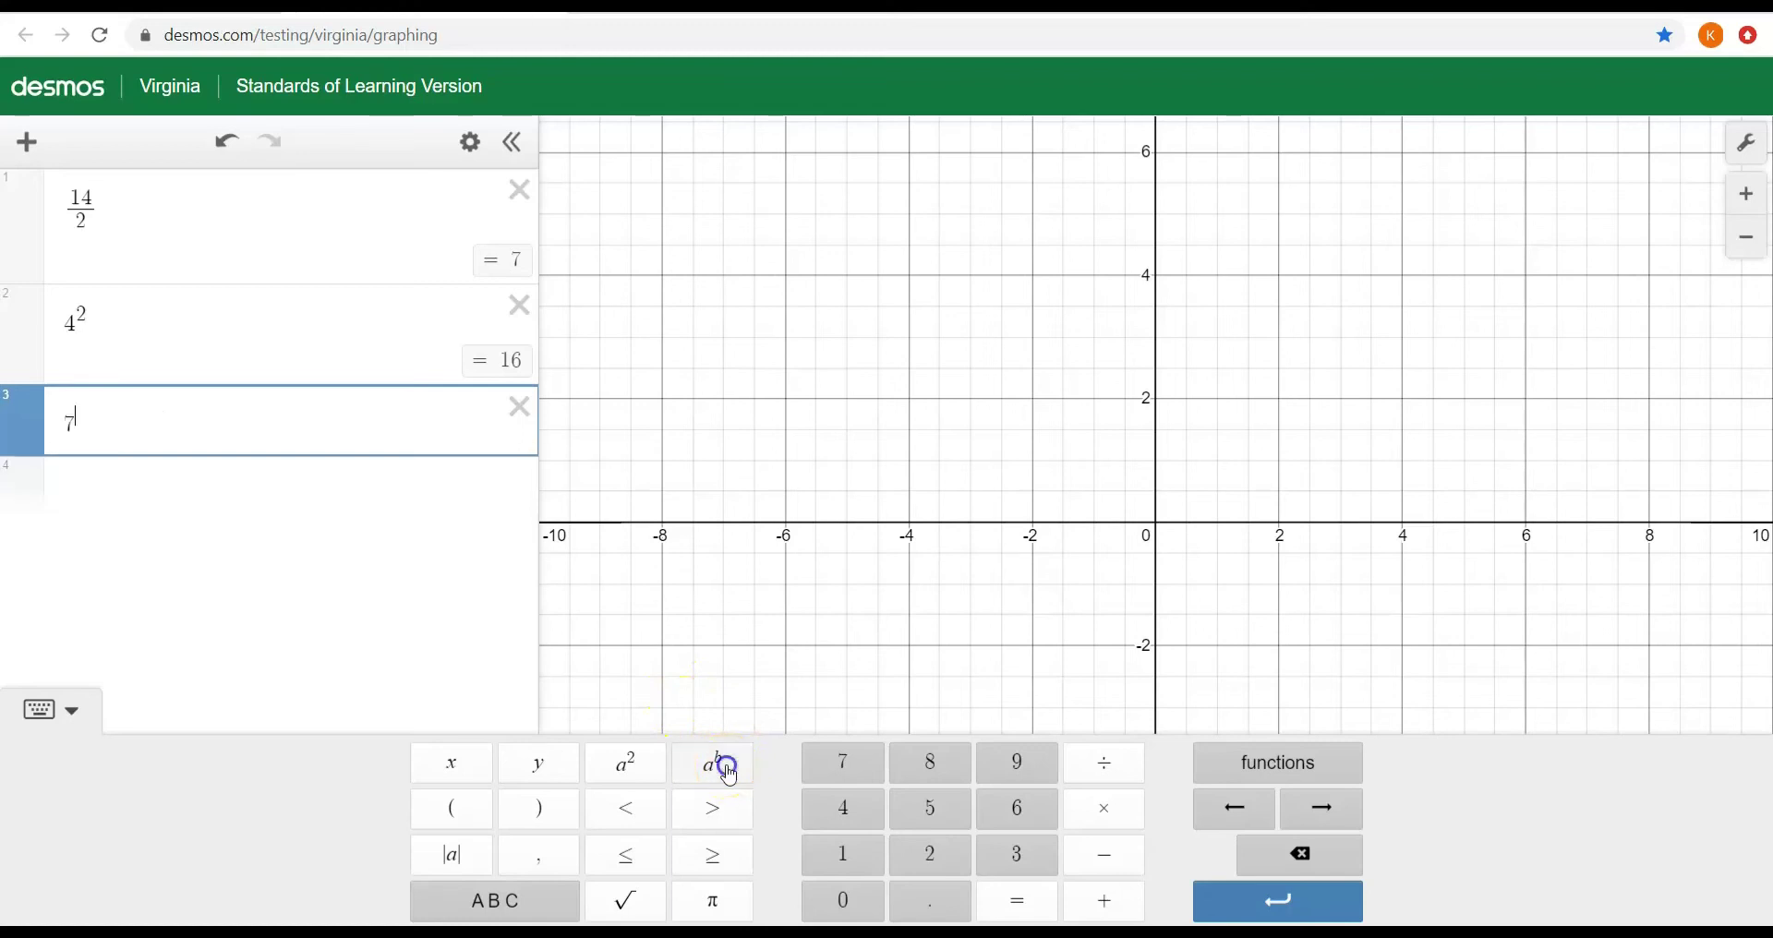
type("7")
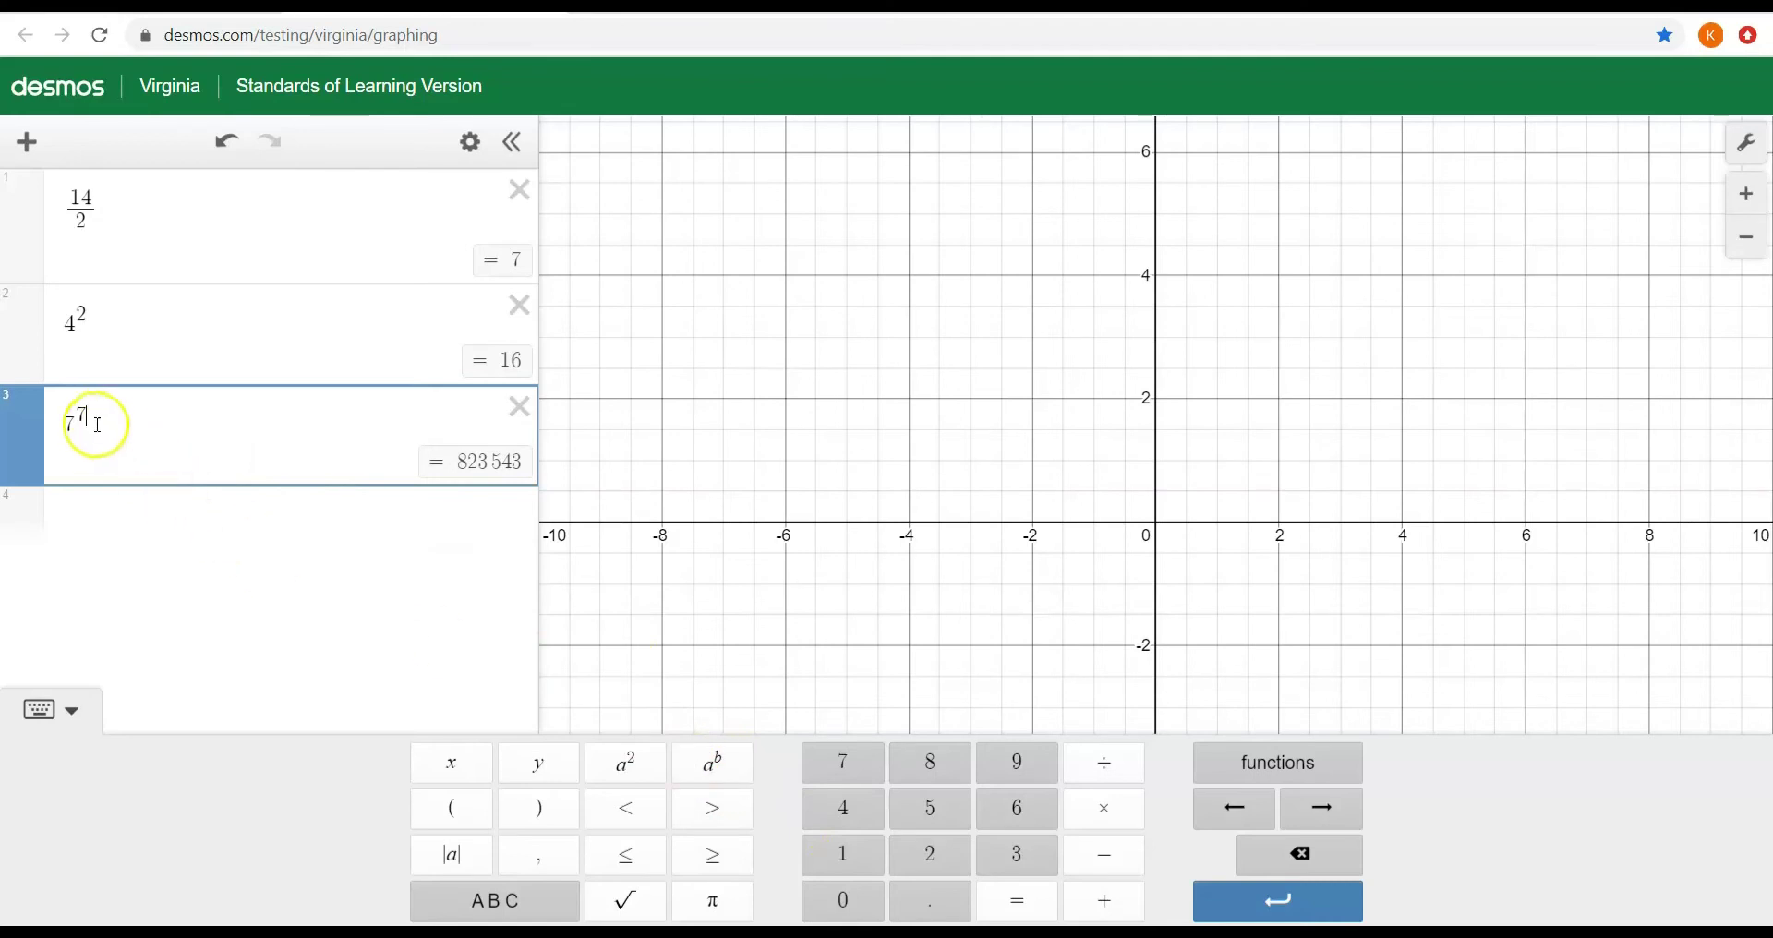
Enter the square root of 100 in the fourth expression line and π in the fifth.
left_click(93, 505)
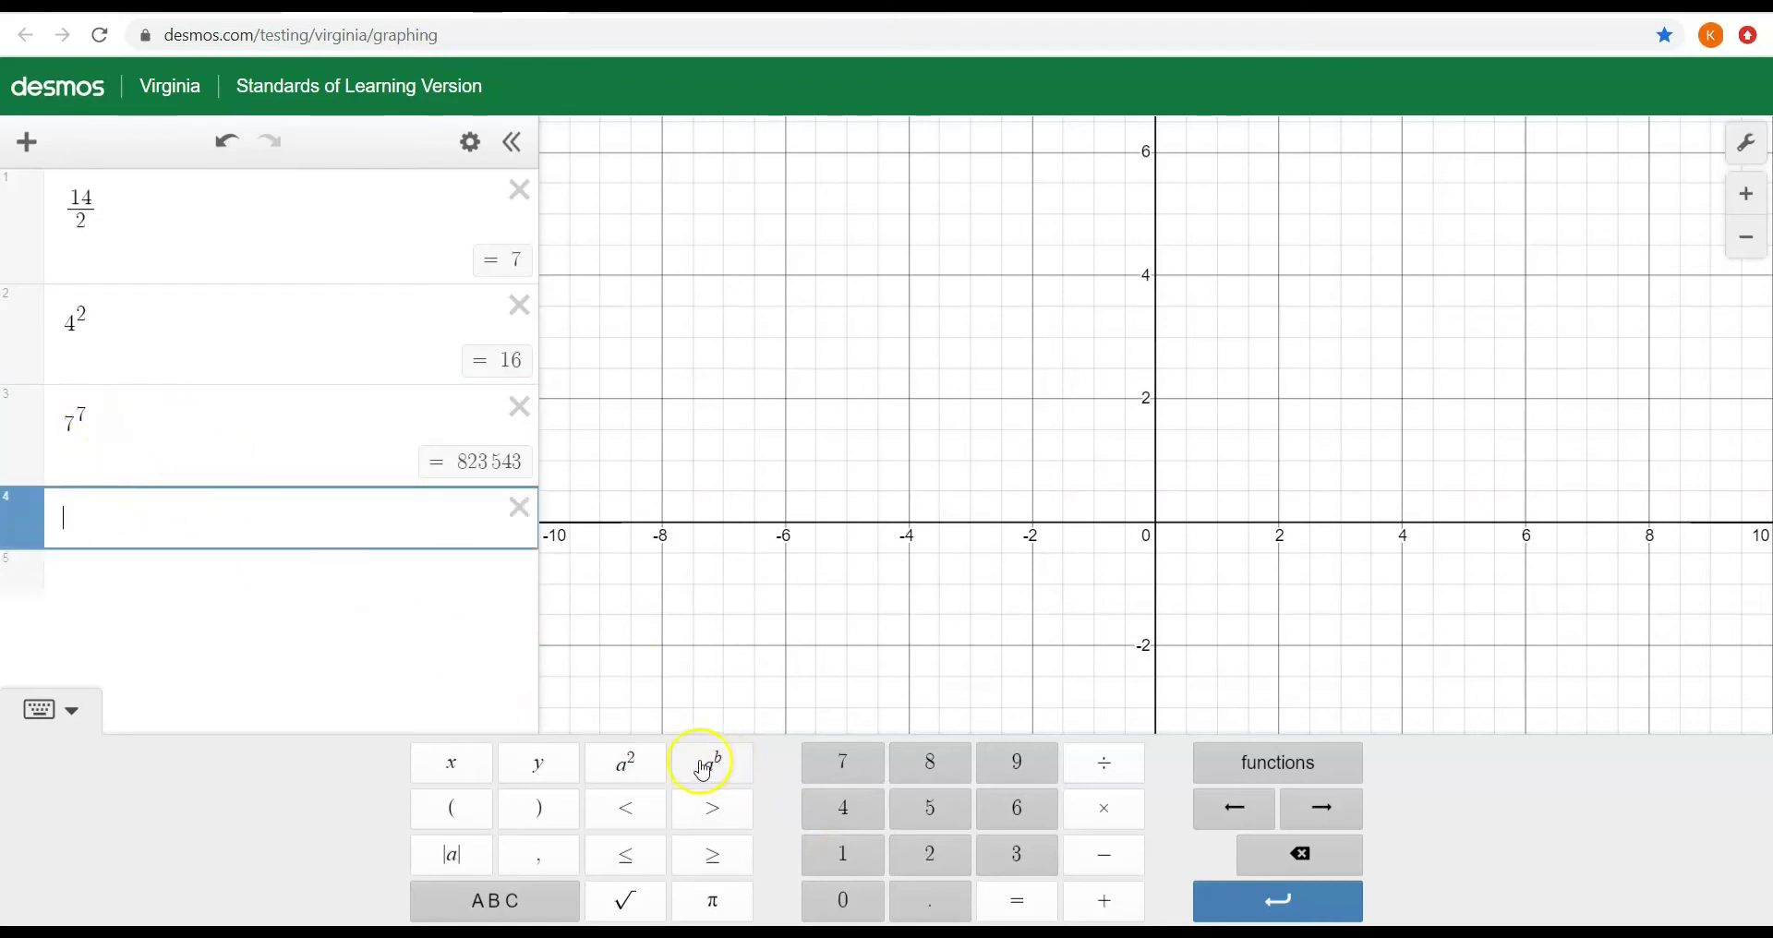
left_click(631, 907)
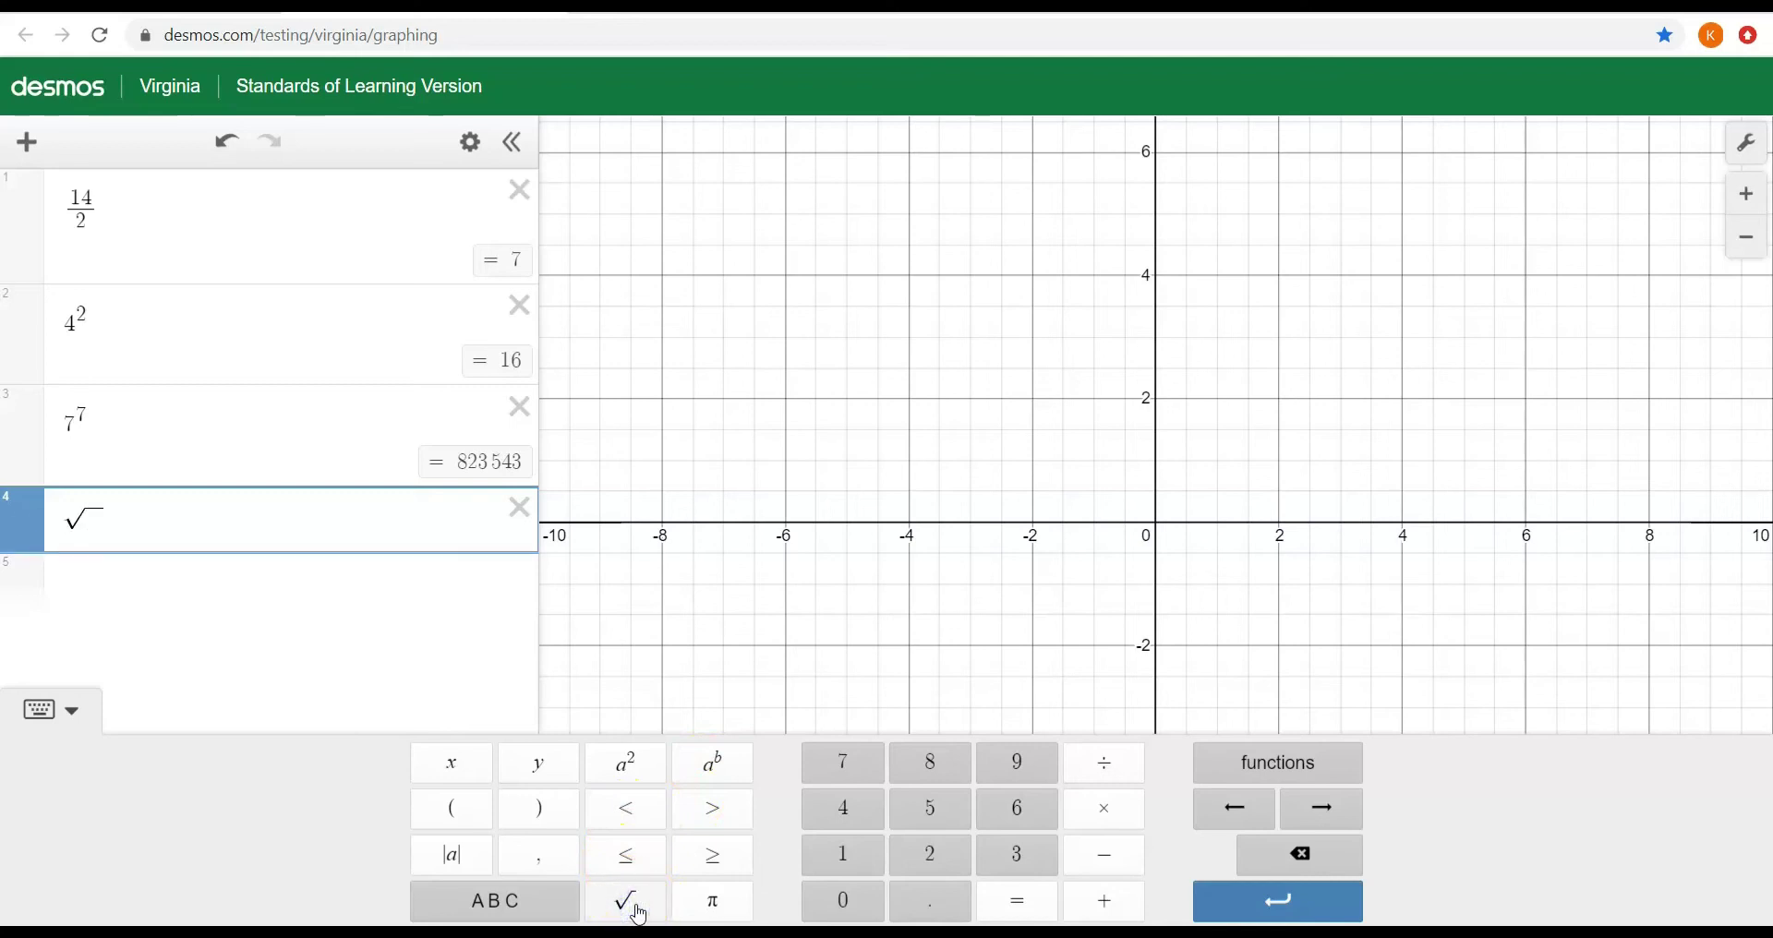
type("100")
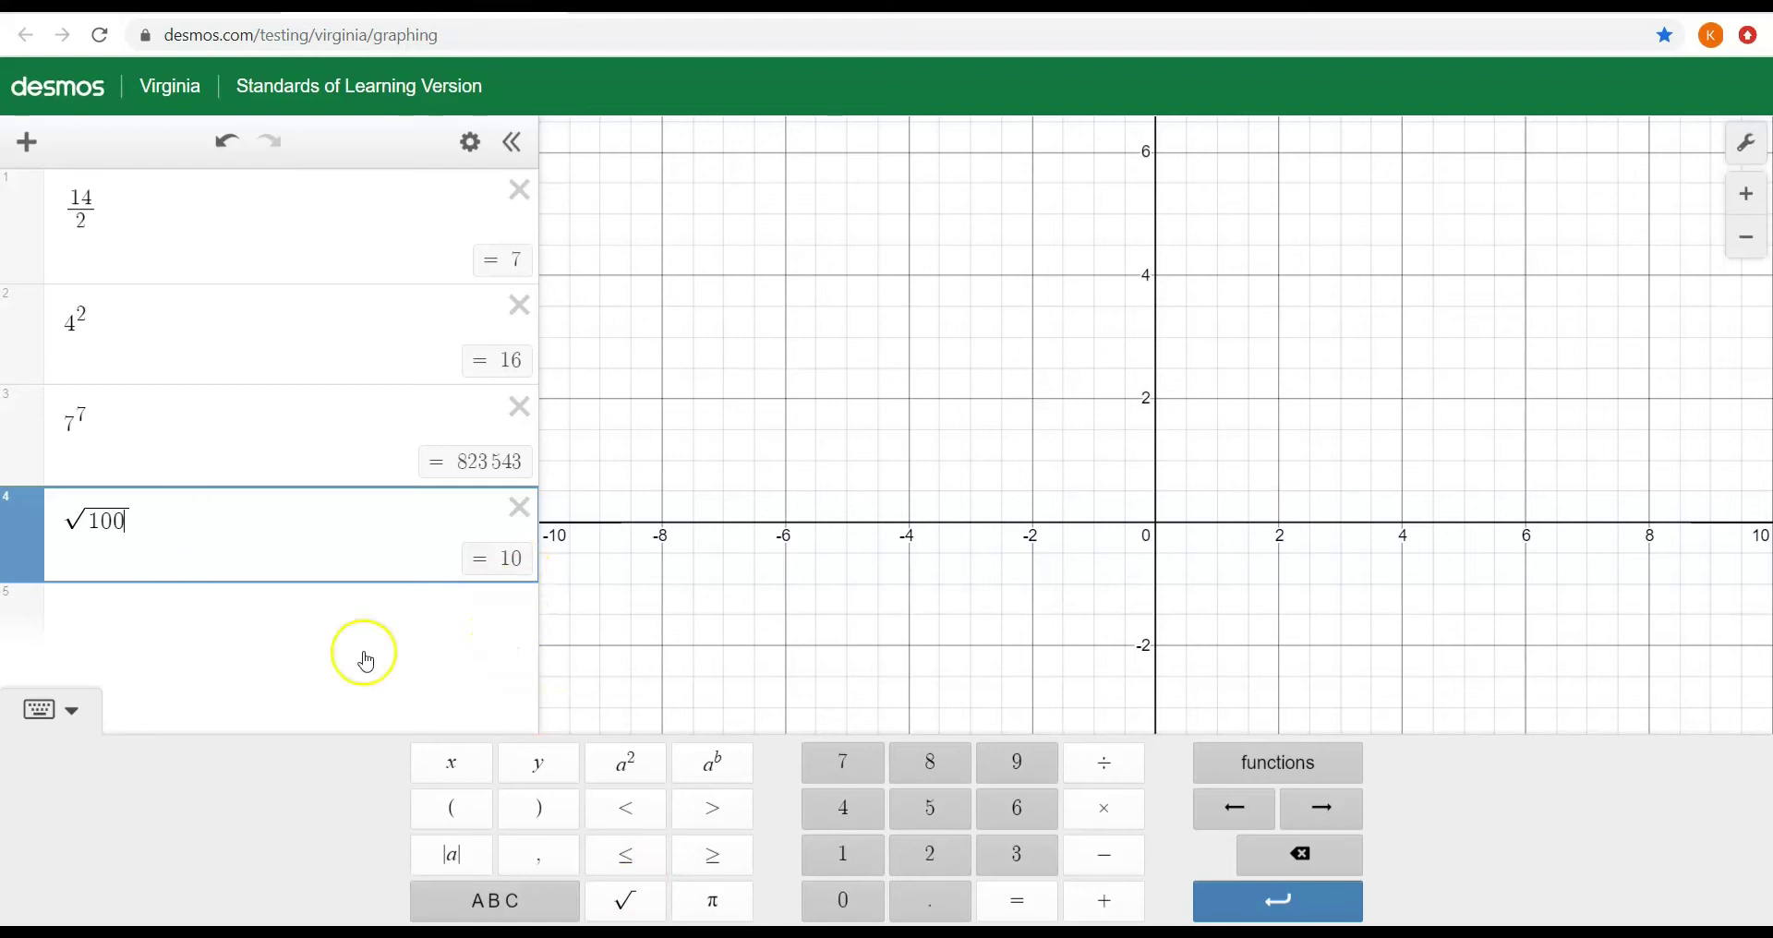
left_click(330, 611)
left_click(750, 901)
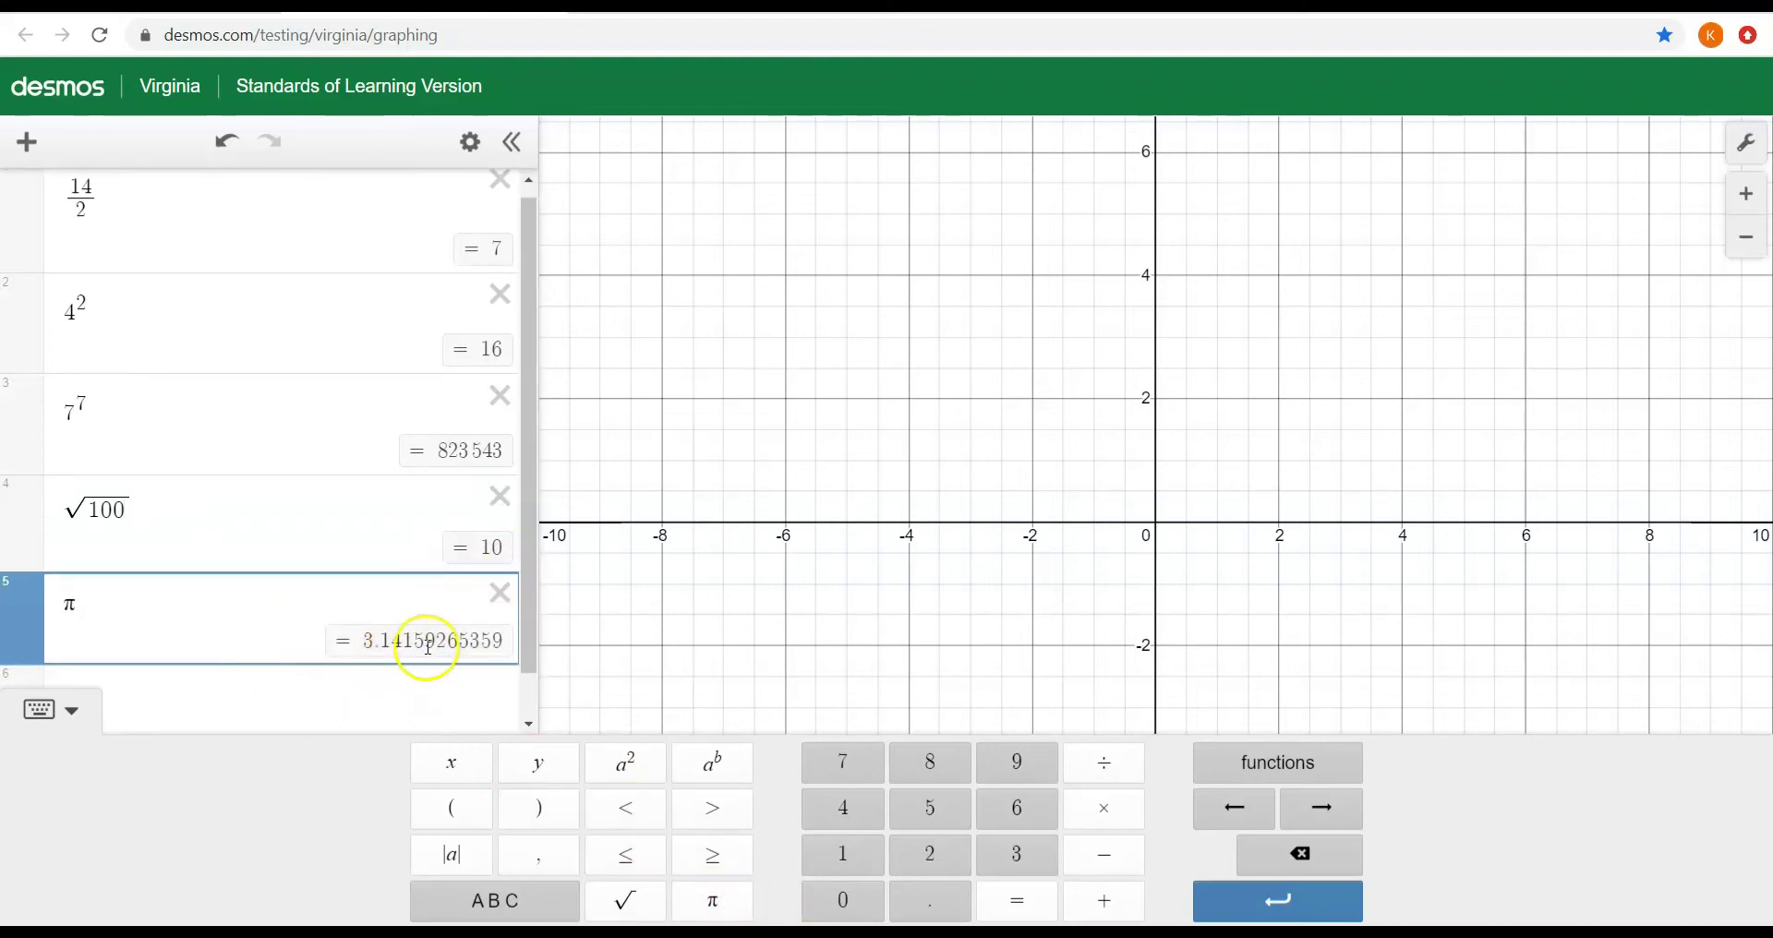
Enter the absolute value of −9 in the sixth expression line.
left_click(359, 699)
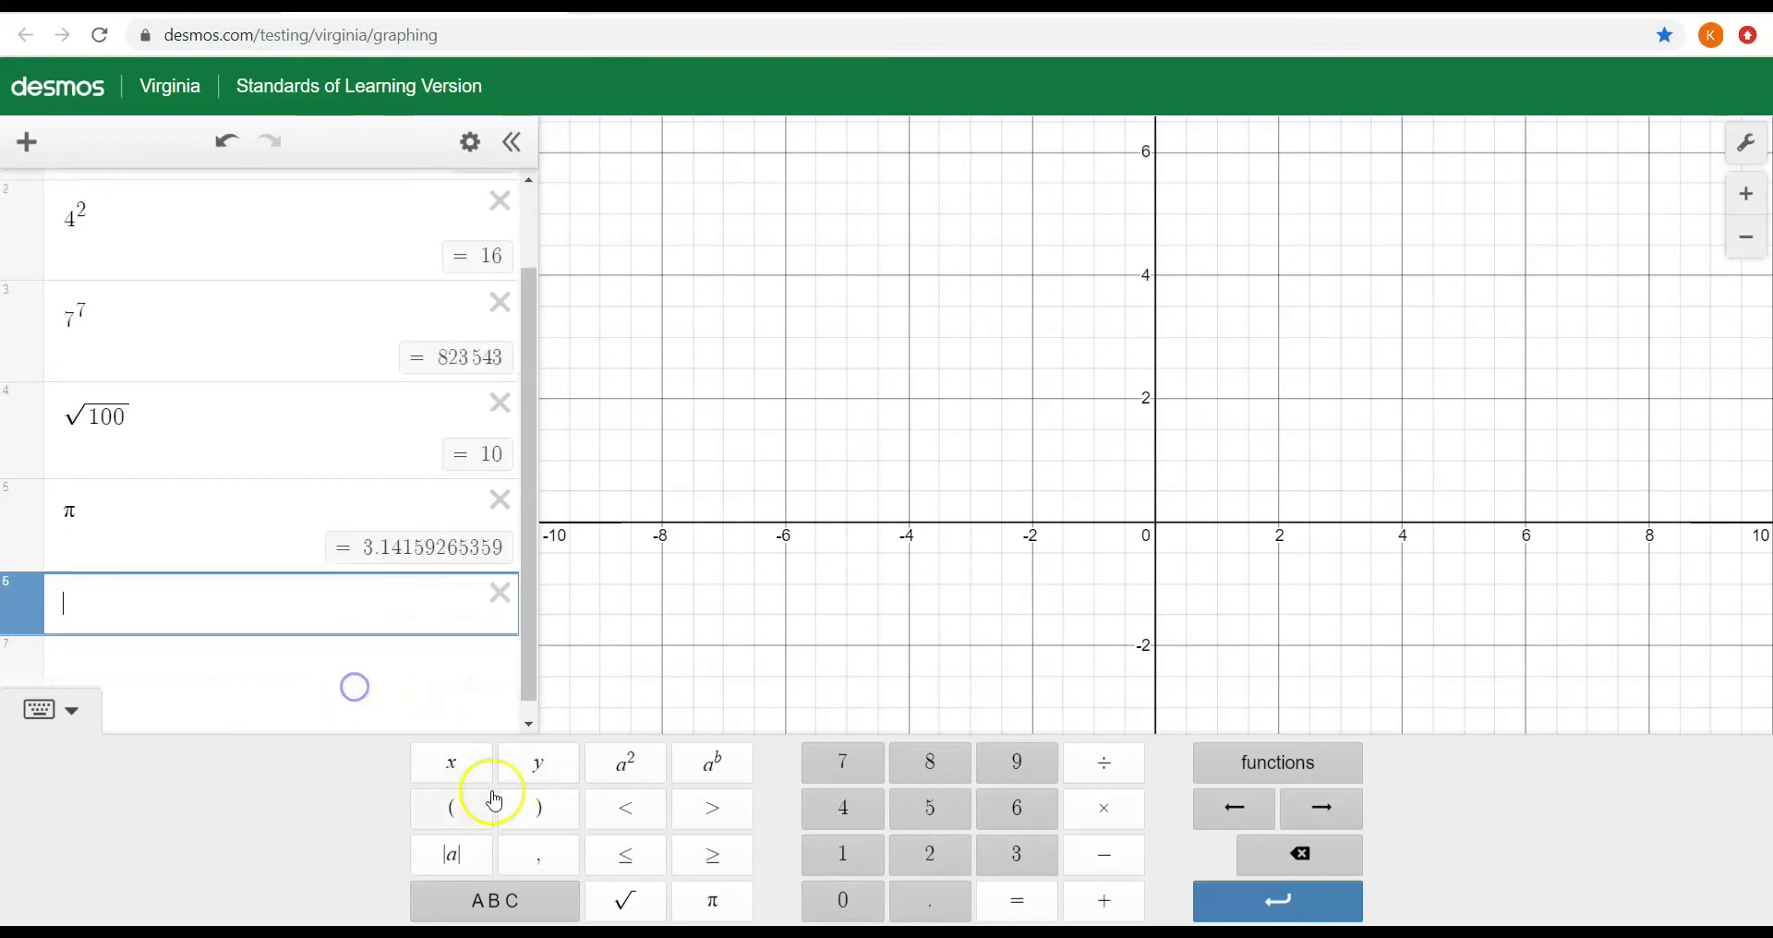
left_click(454, 859)
type("-9|")
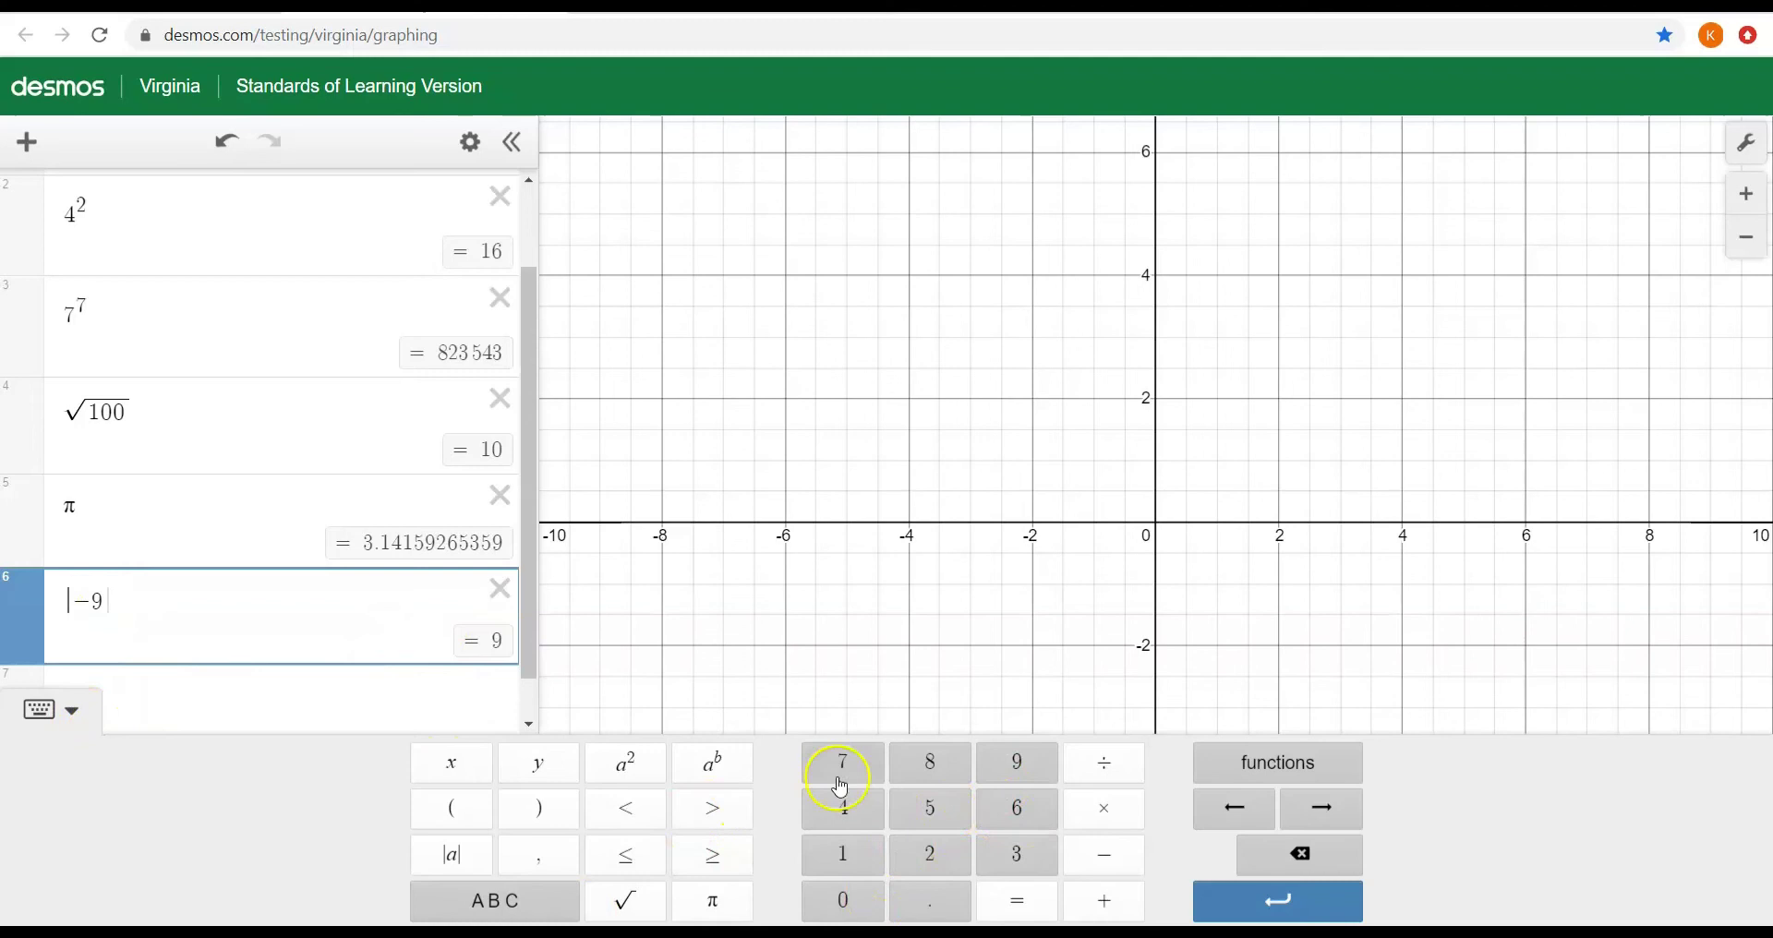
Examine the letter and symbol layout of the on-screen keypad, and restore the number layout.
left_click(503, 893)
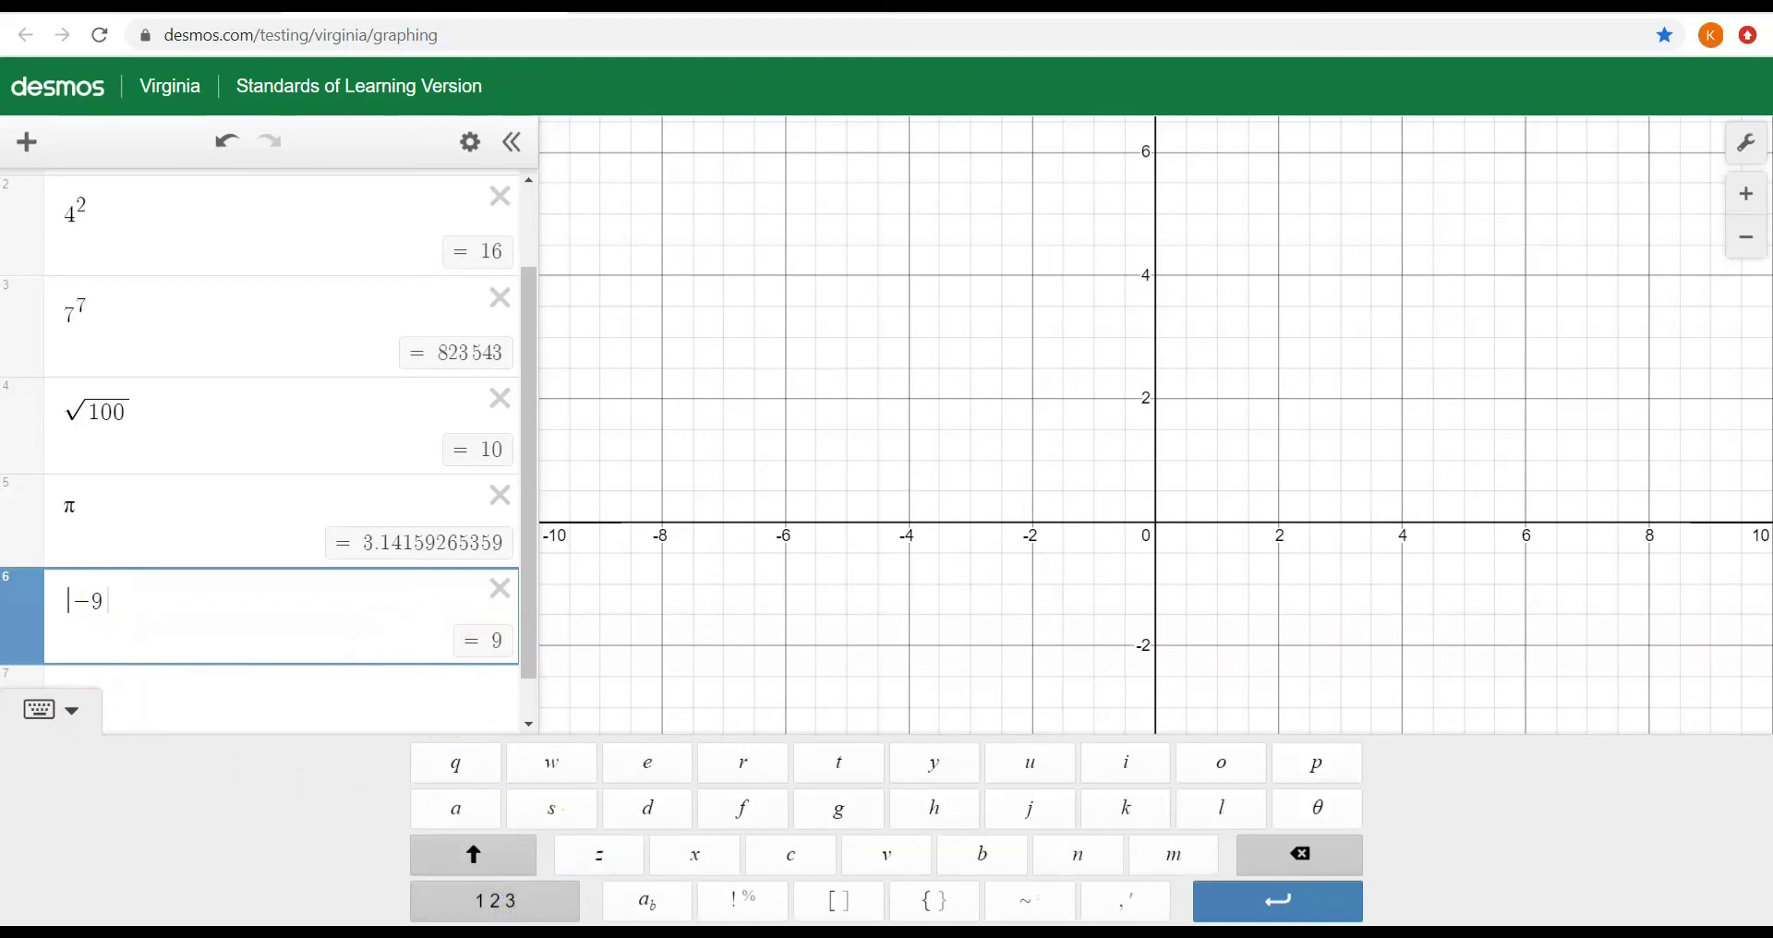
left_click(503, 902)
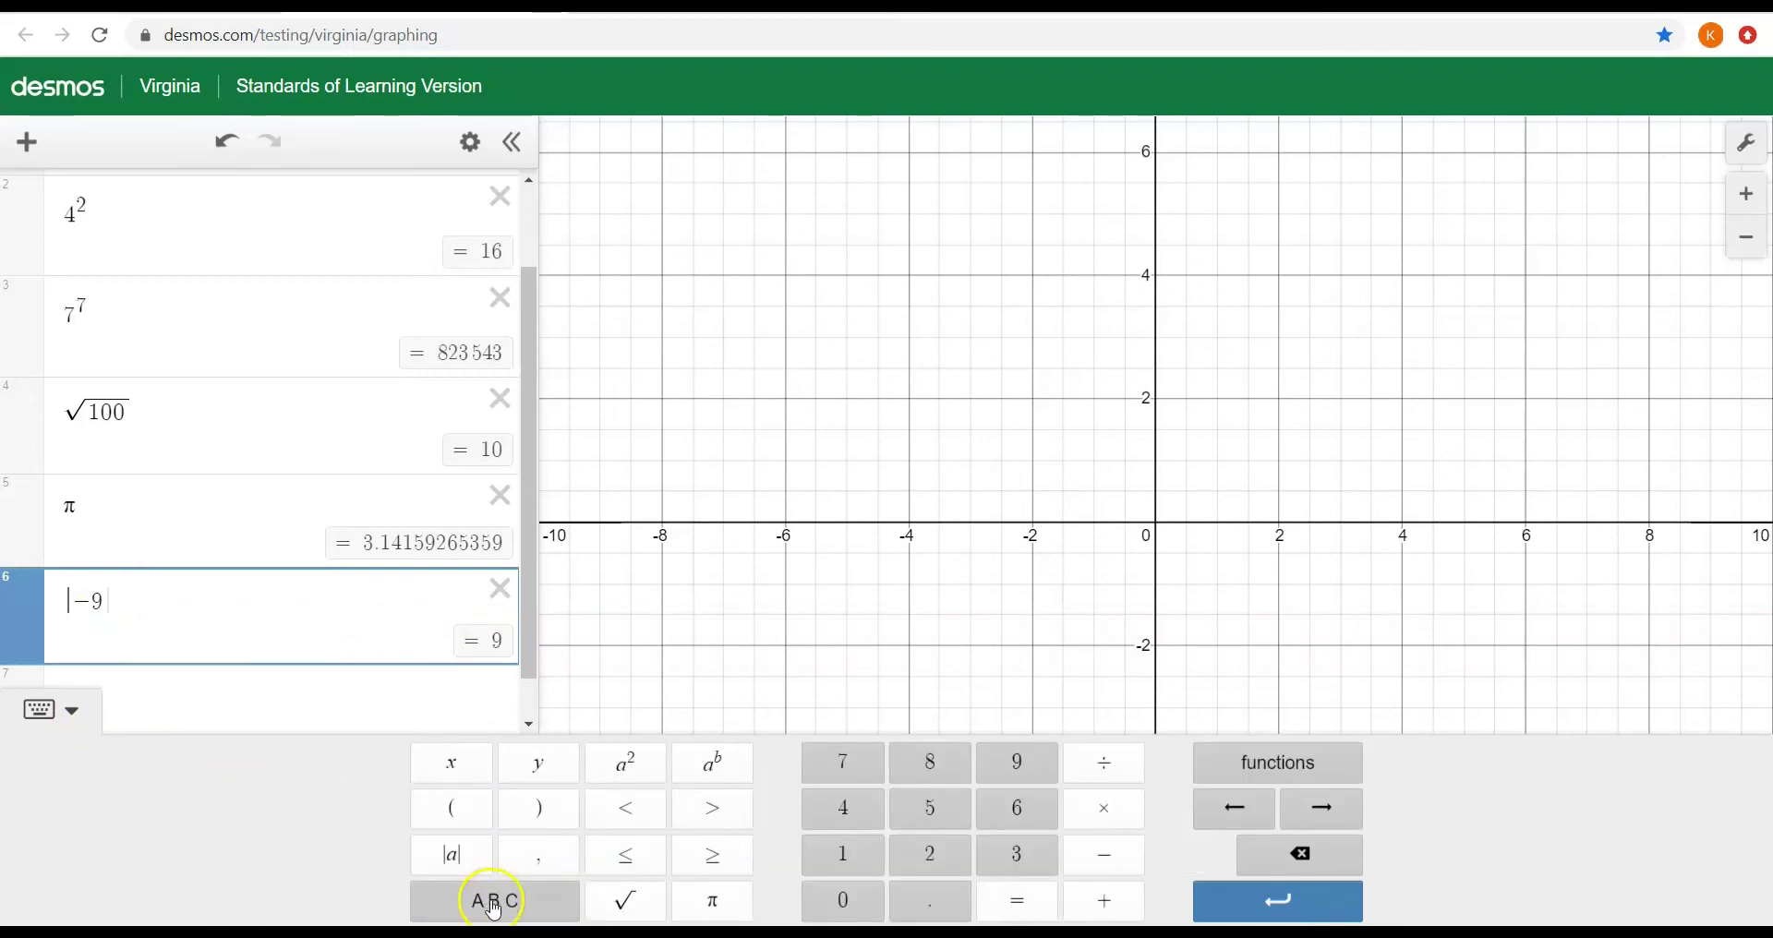
left_click(531, 903)
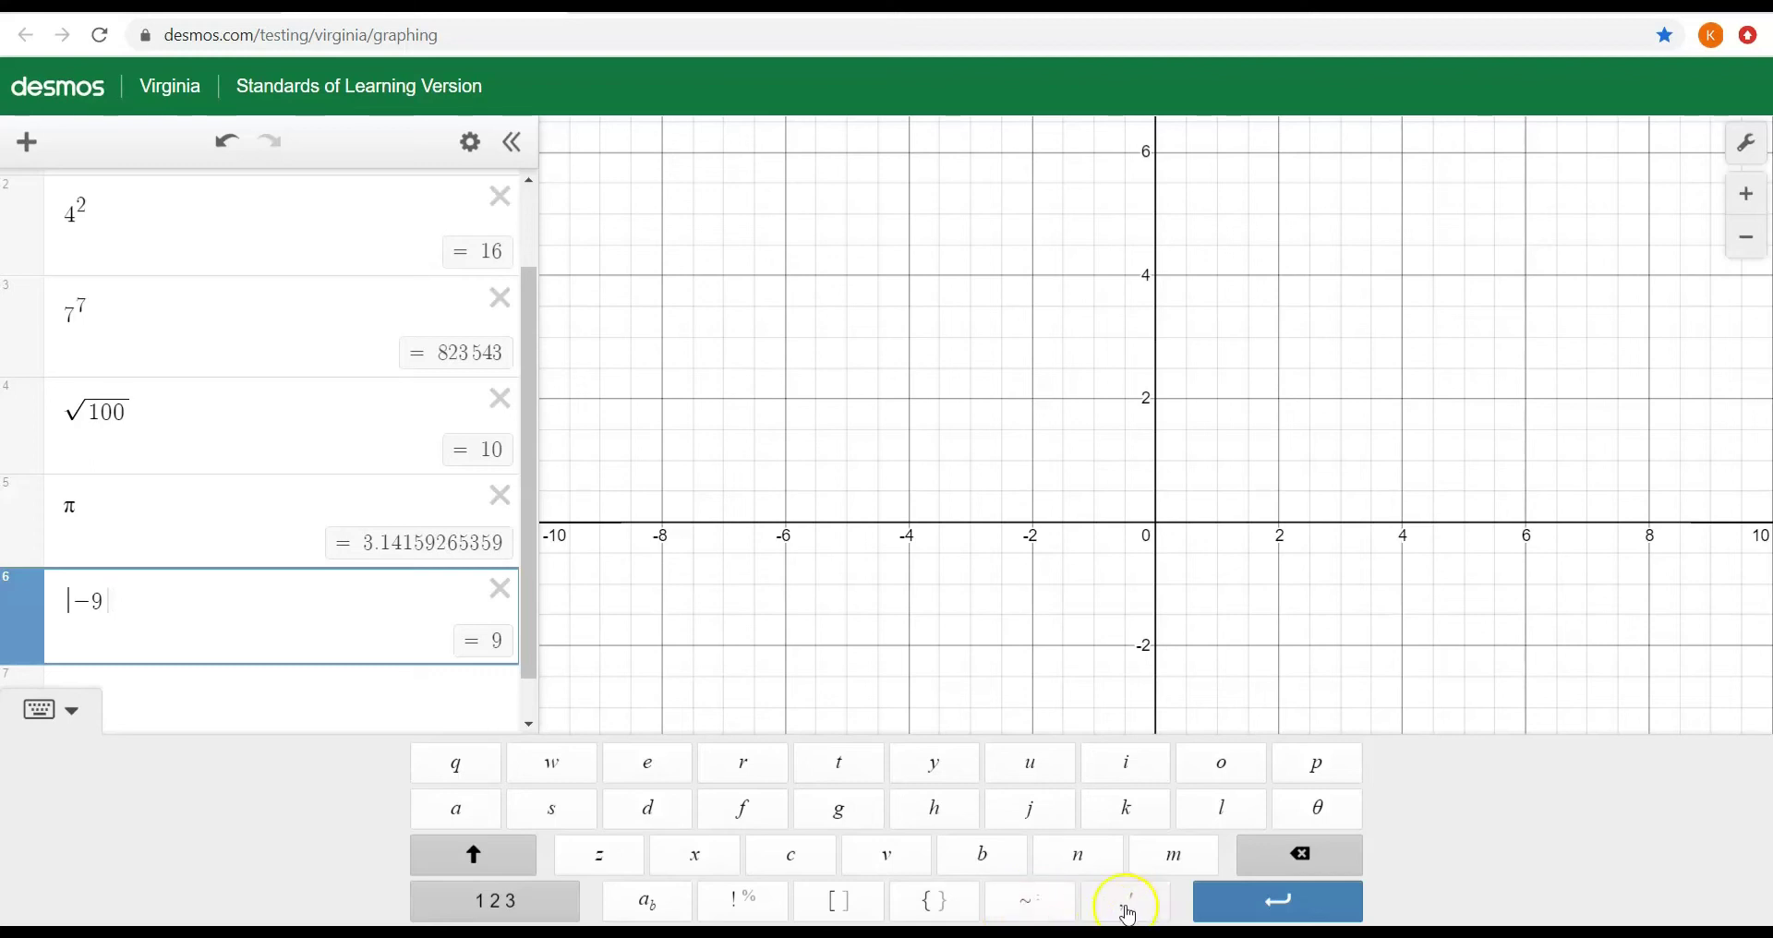
left_click(526, 909)
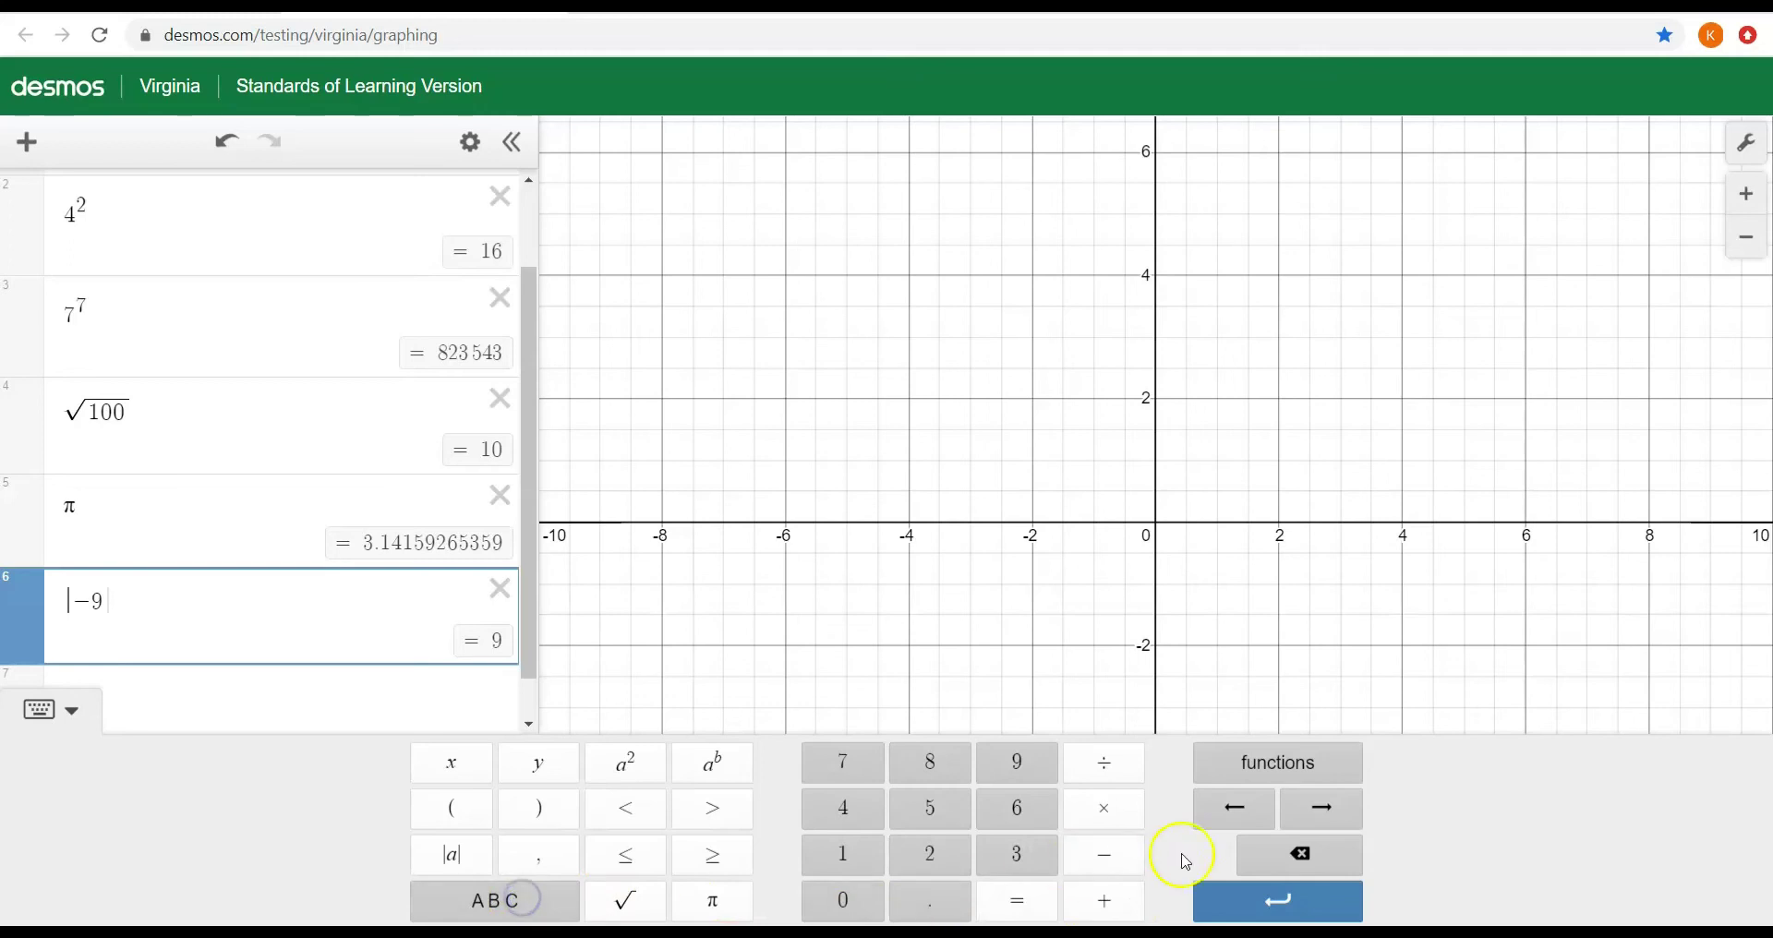
Open the function list and look through its Trig, Stats, Dist and Misc categories.
left_click(1293, 772)
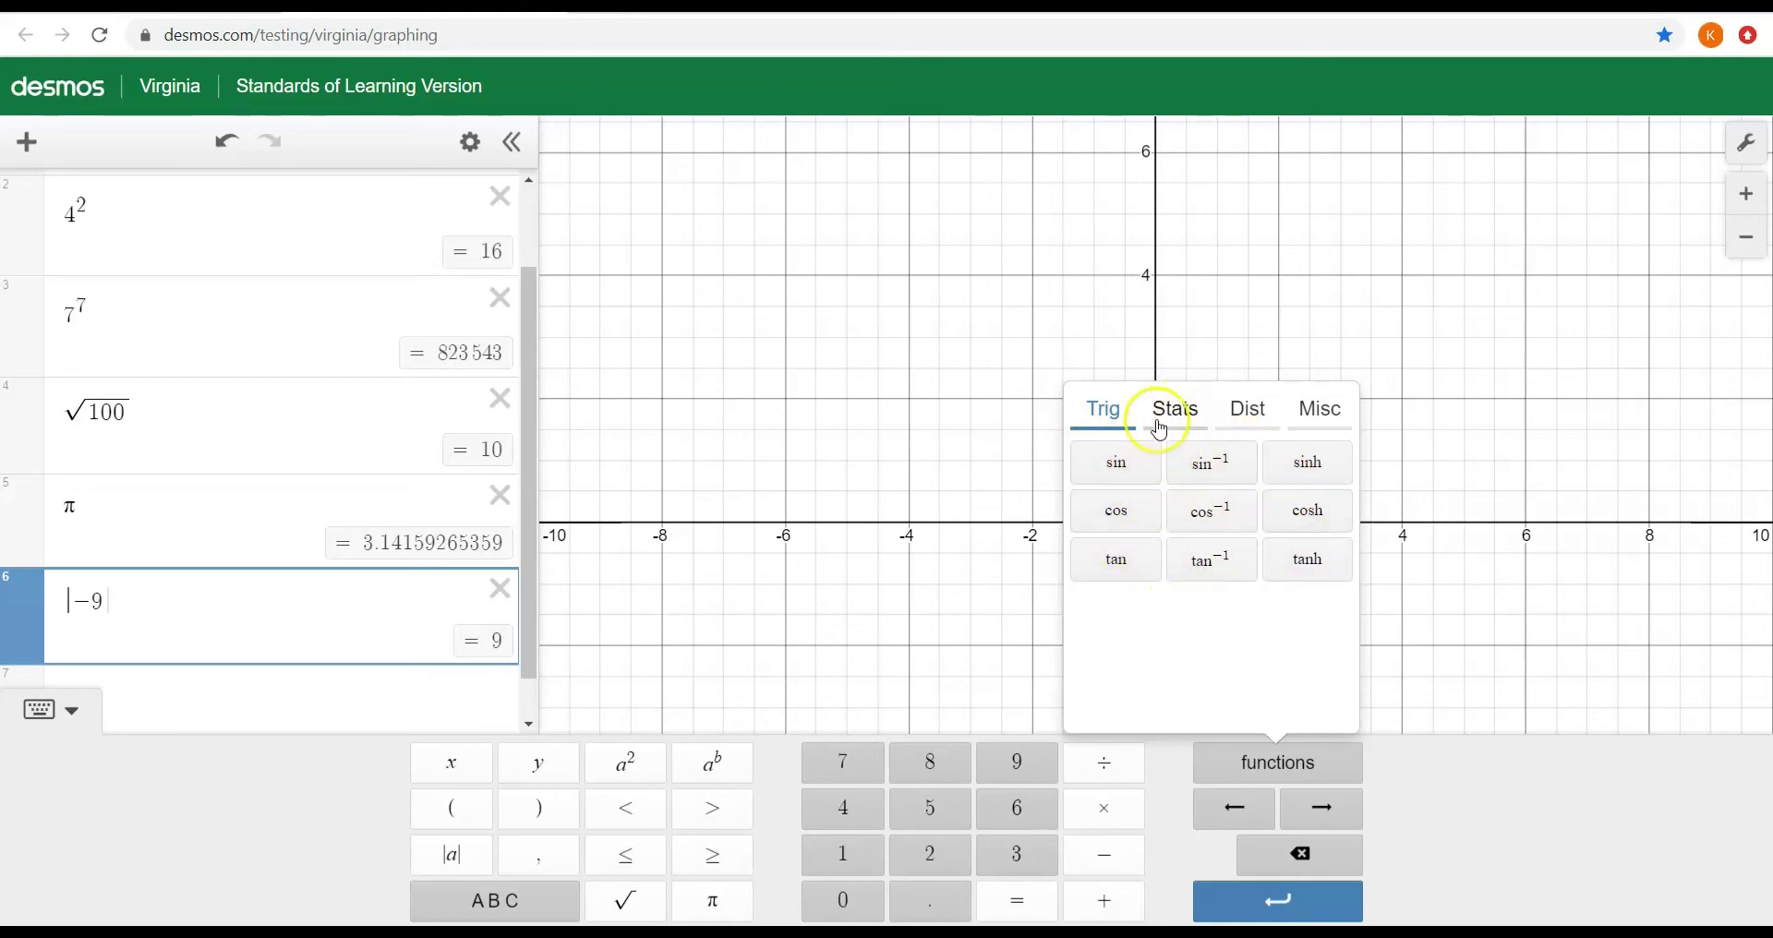
left_click(1186, 413)
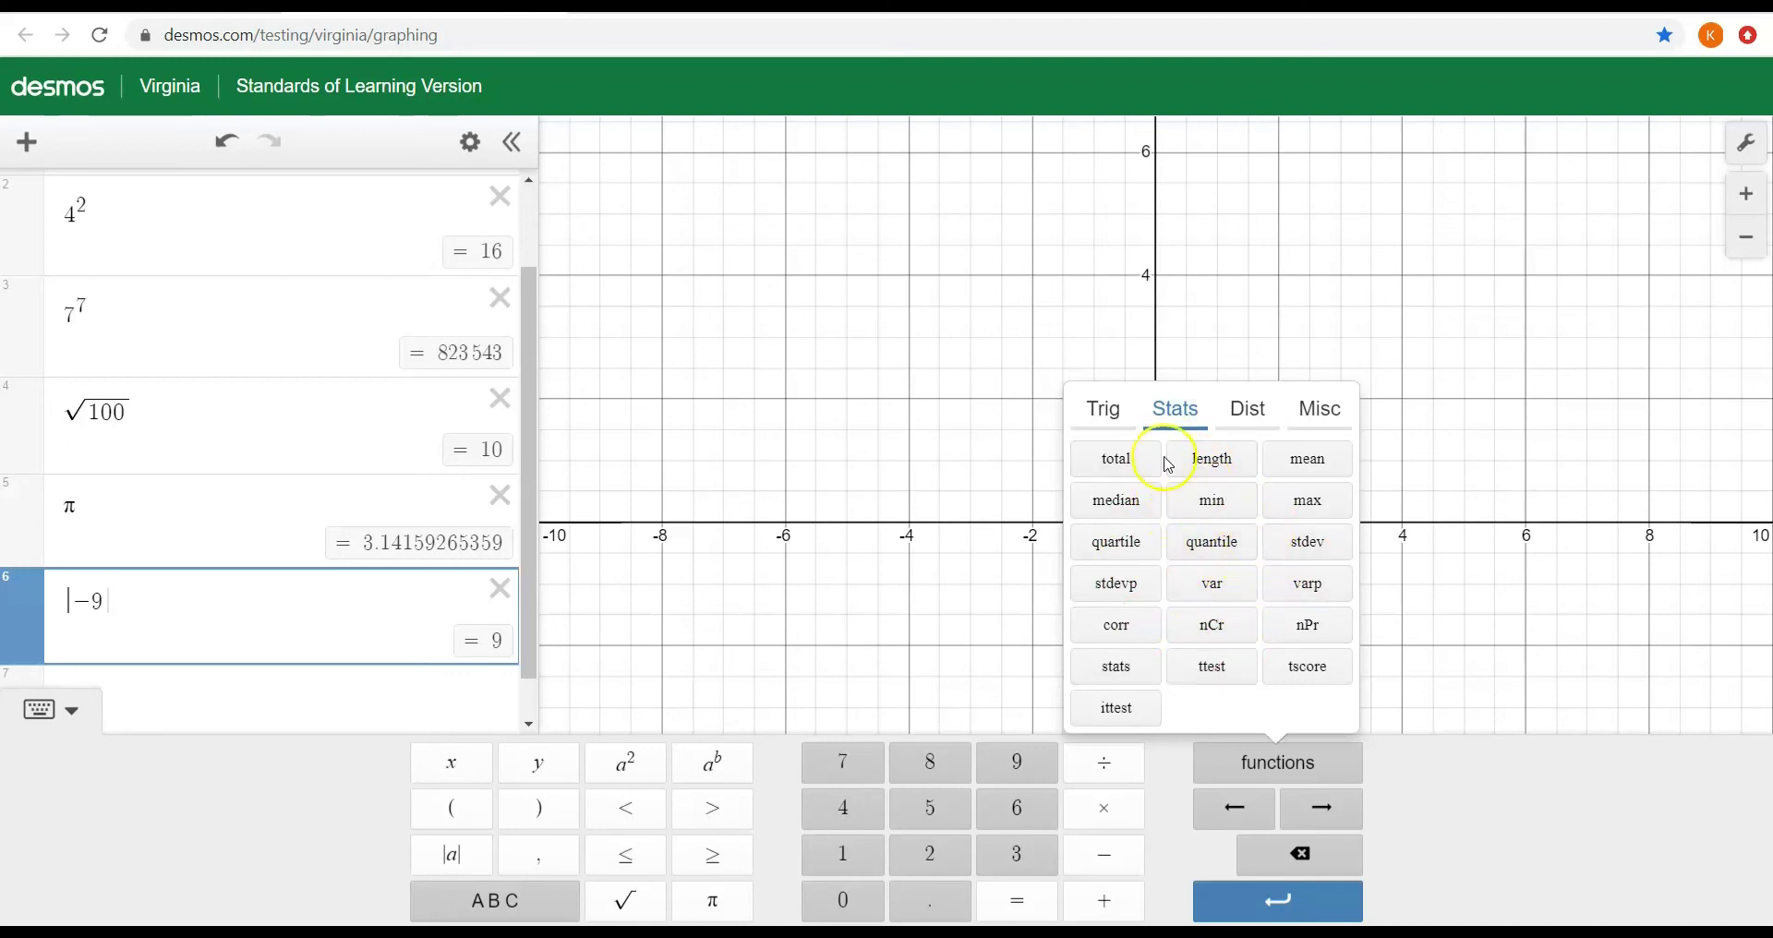
left_click(1252, 410)
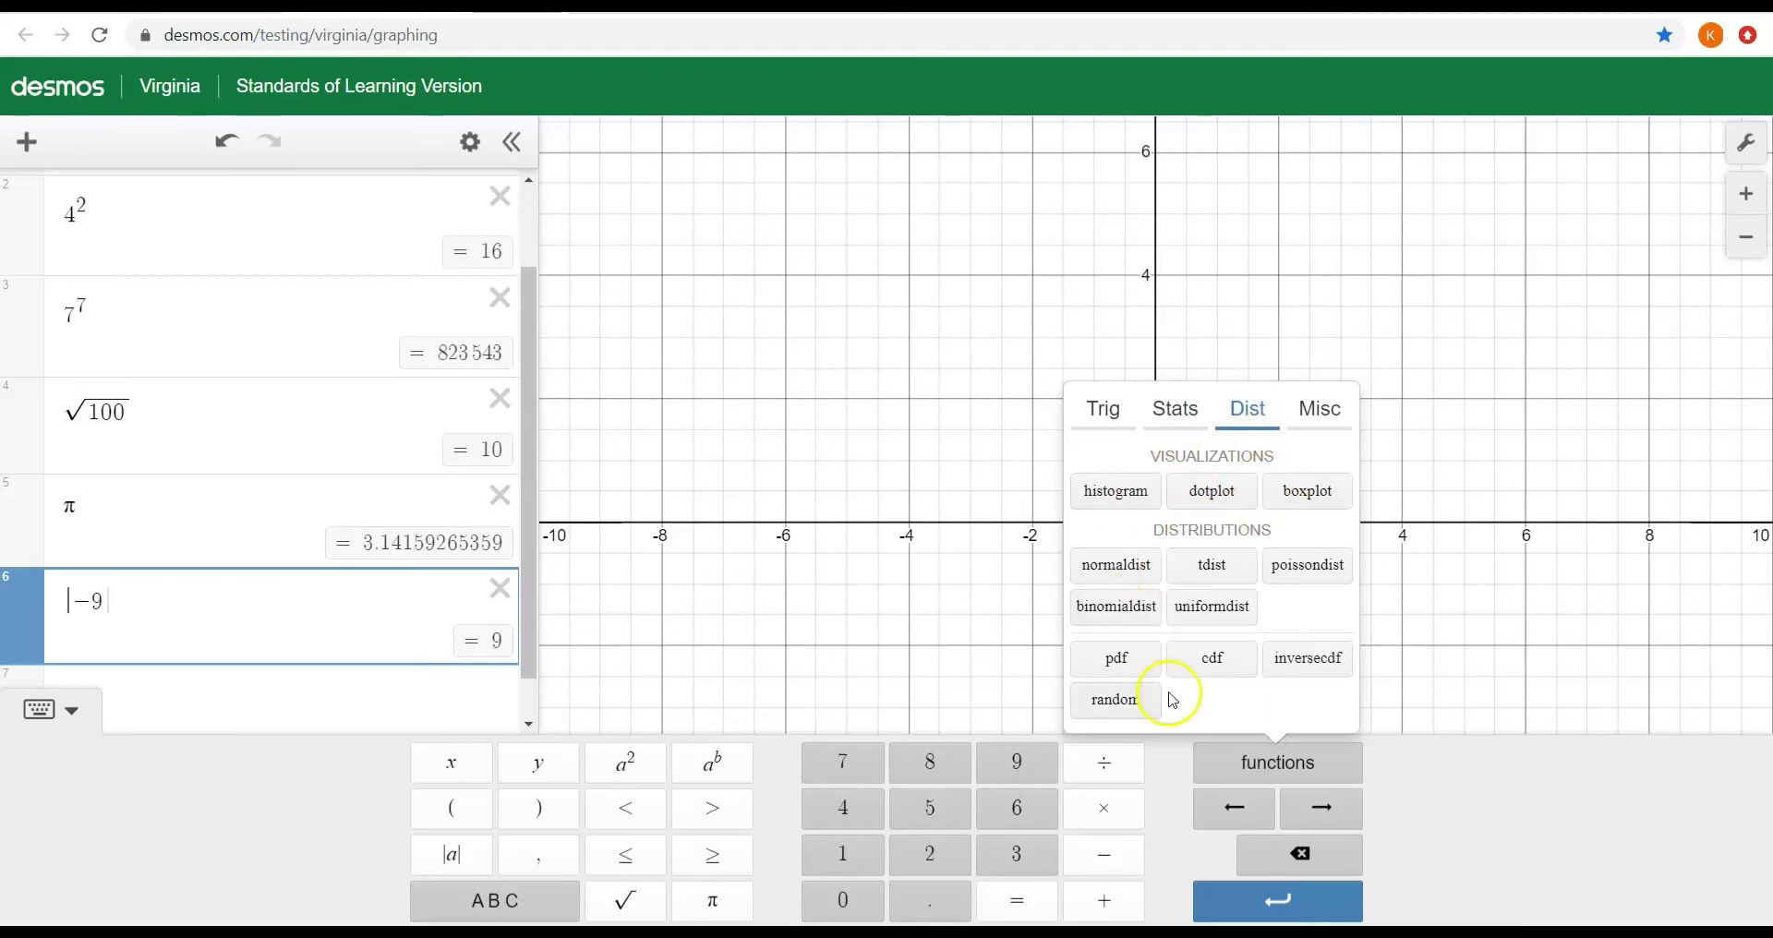
left_click(1322, 415)
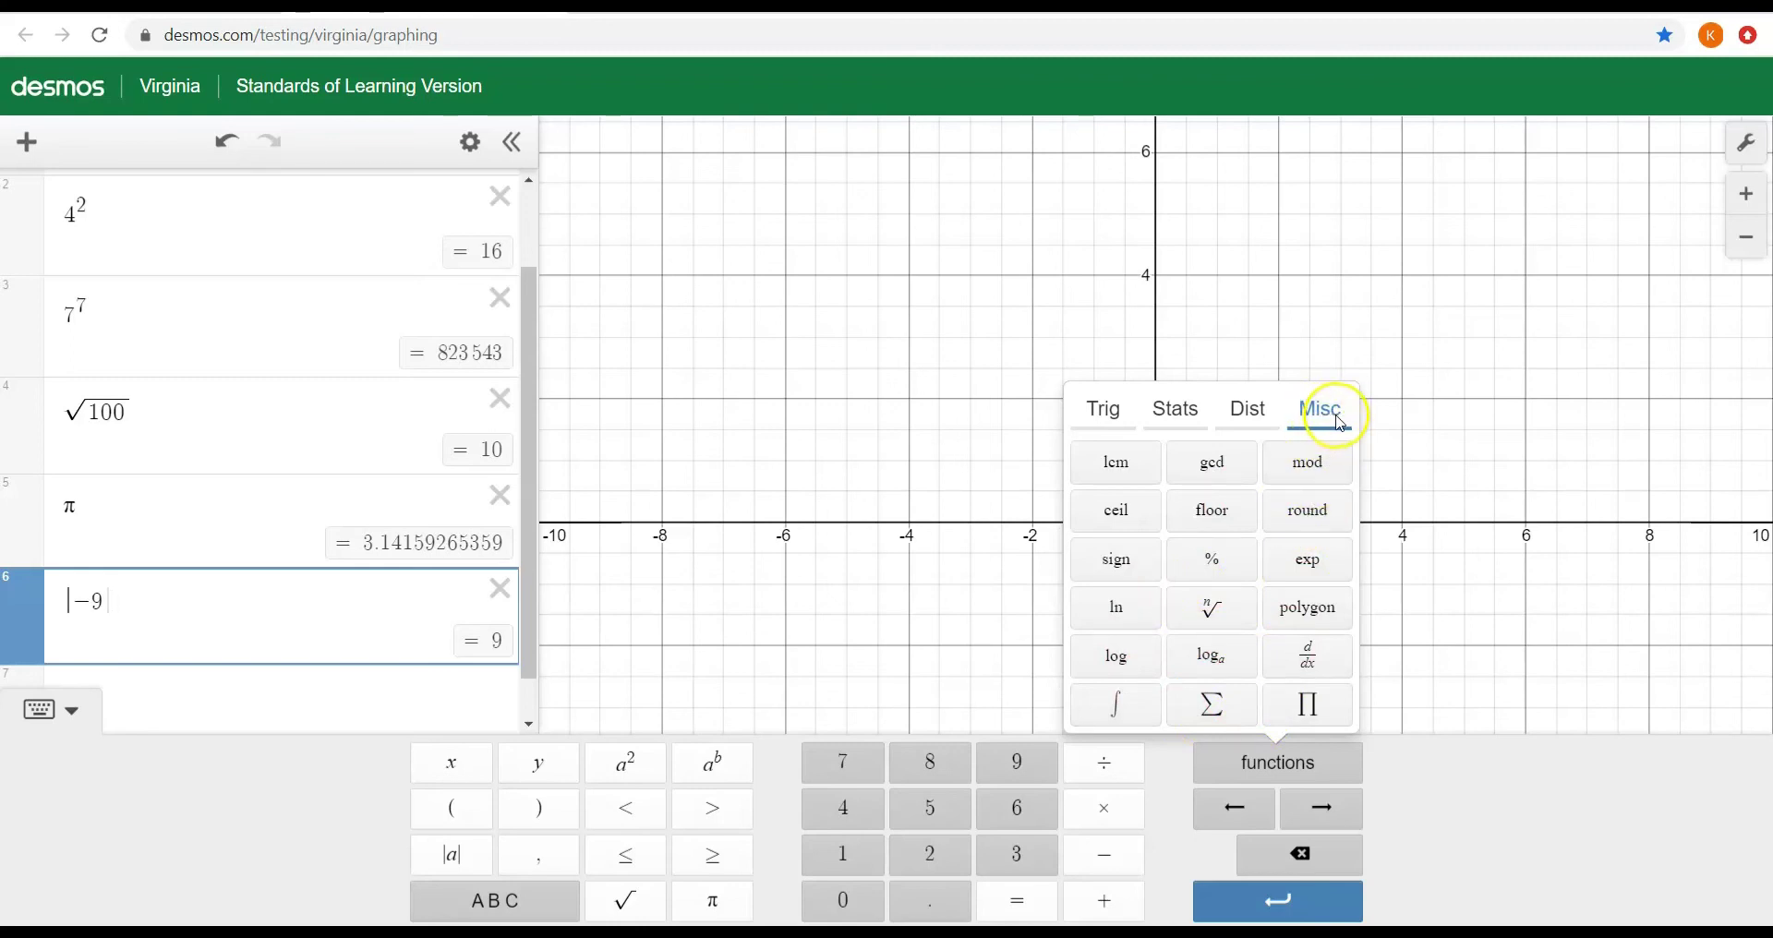
Close the function list and hide the on-screen keypad.
left_click(1305, 774)
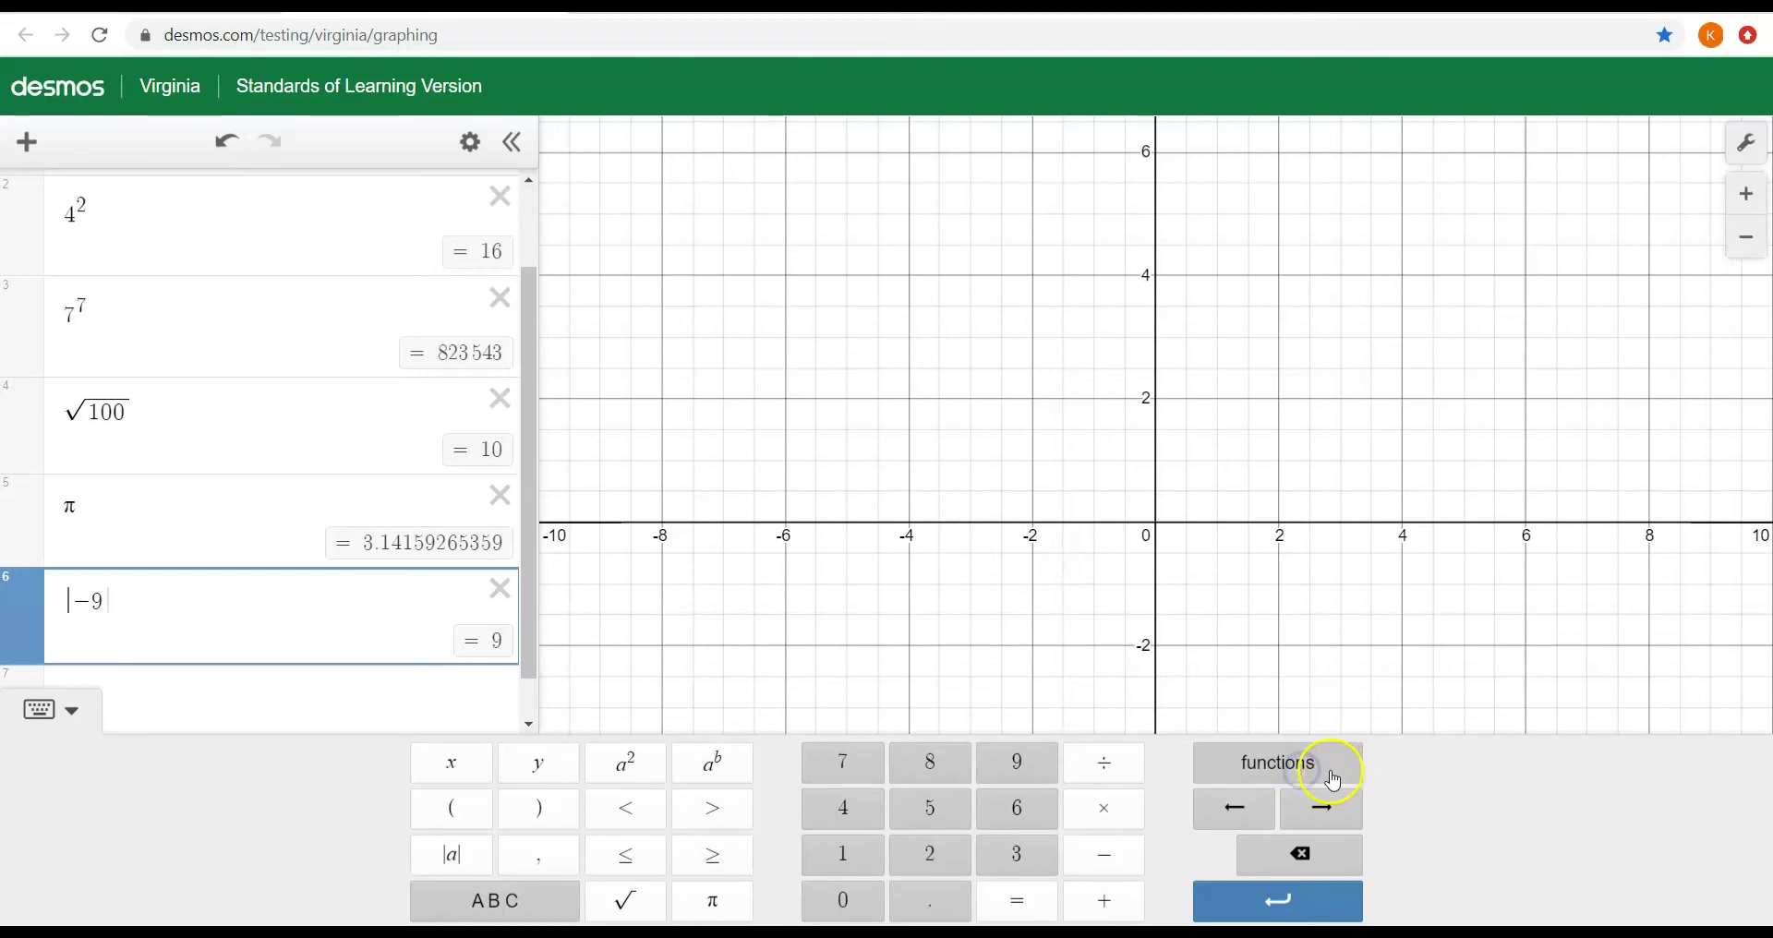
left_click(1335, 783)
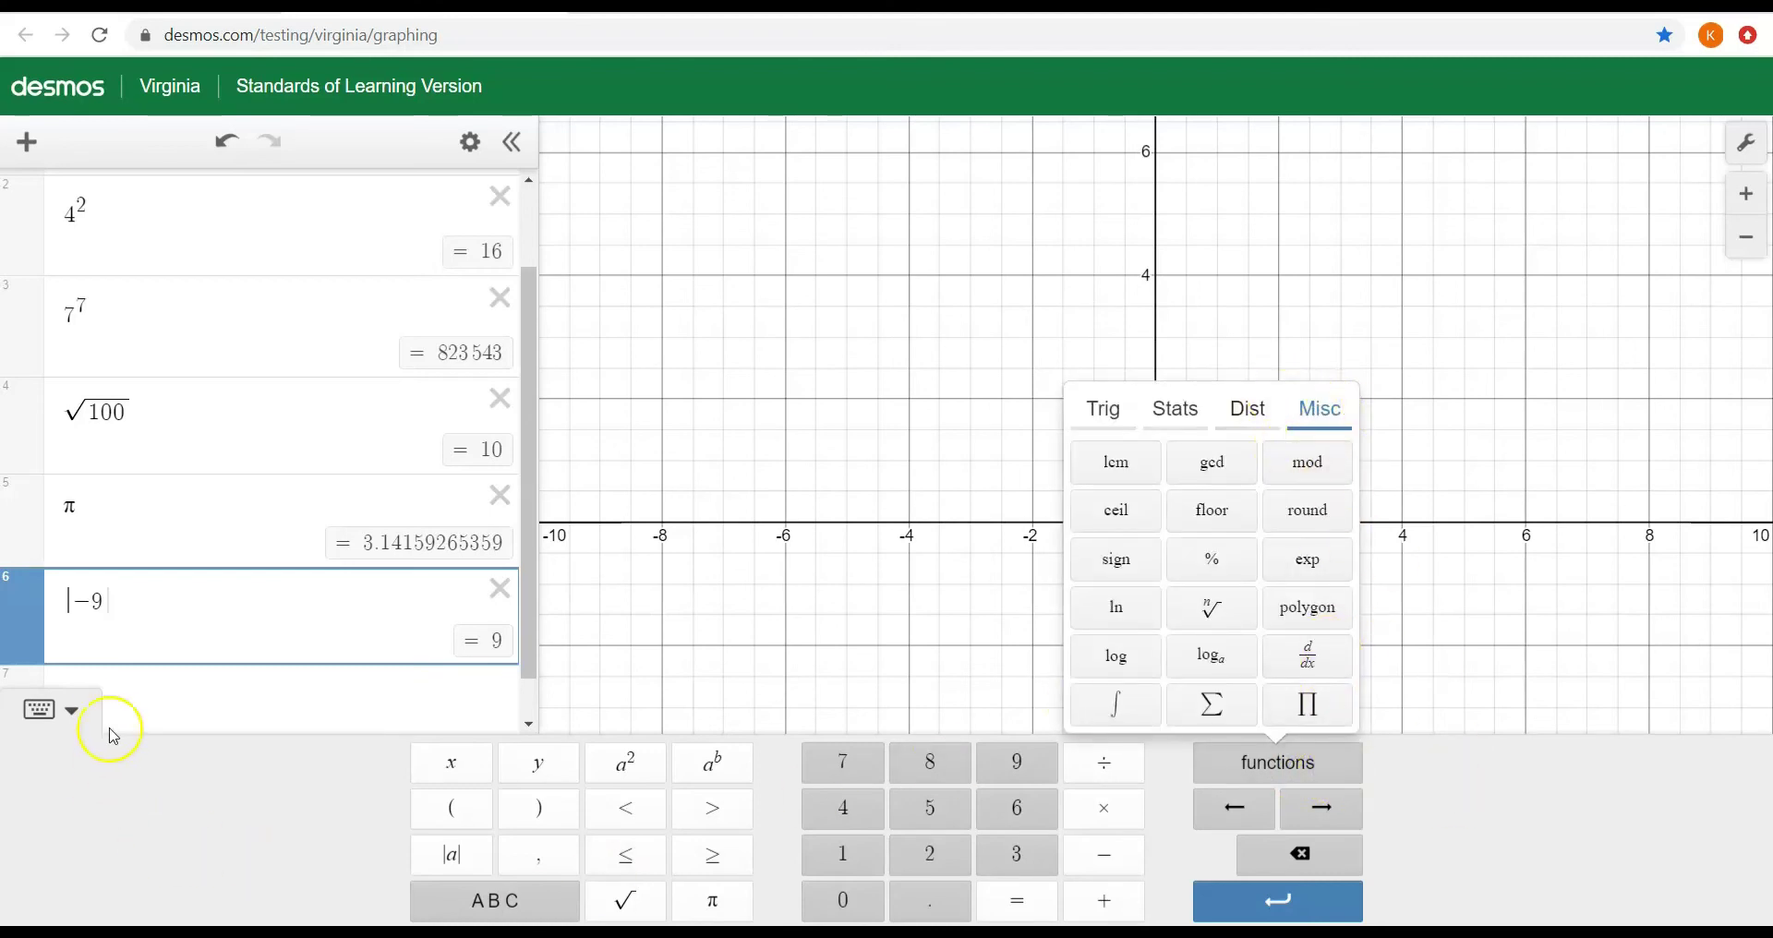
left_click(82, 716)
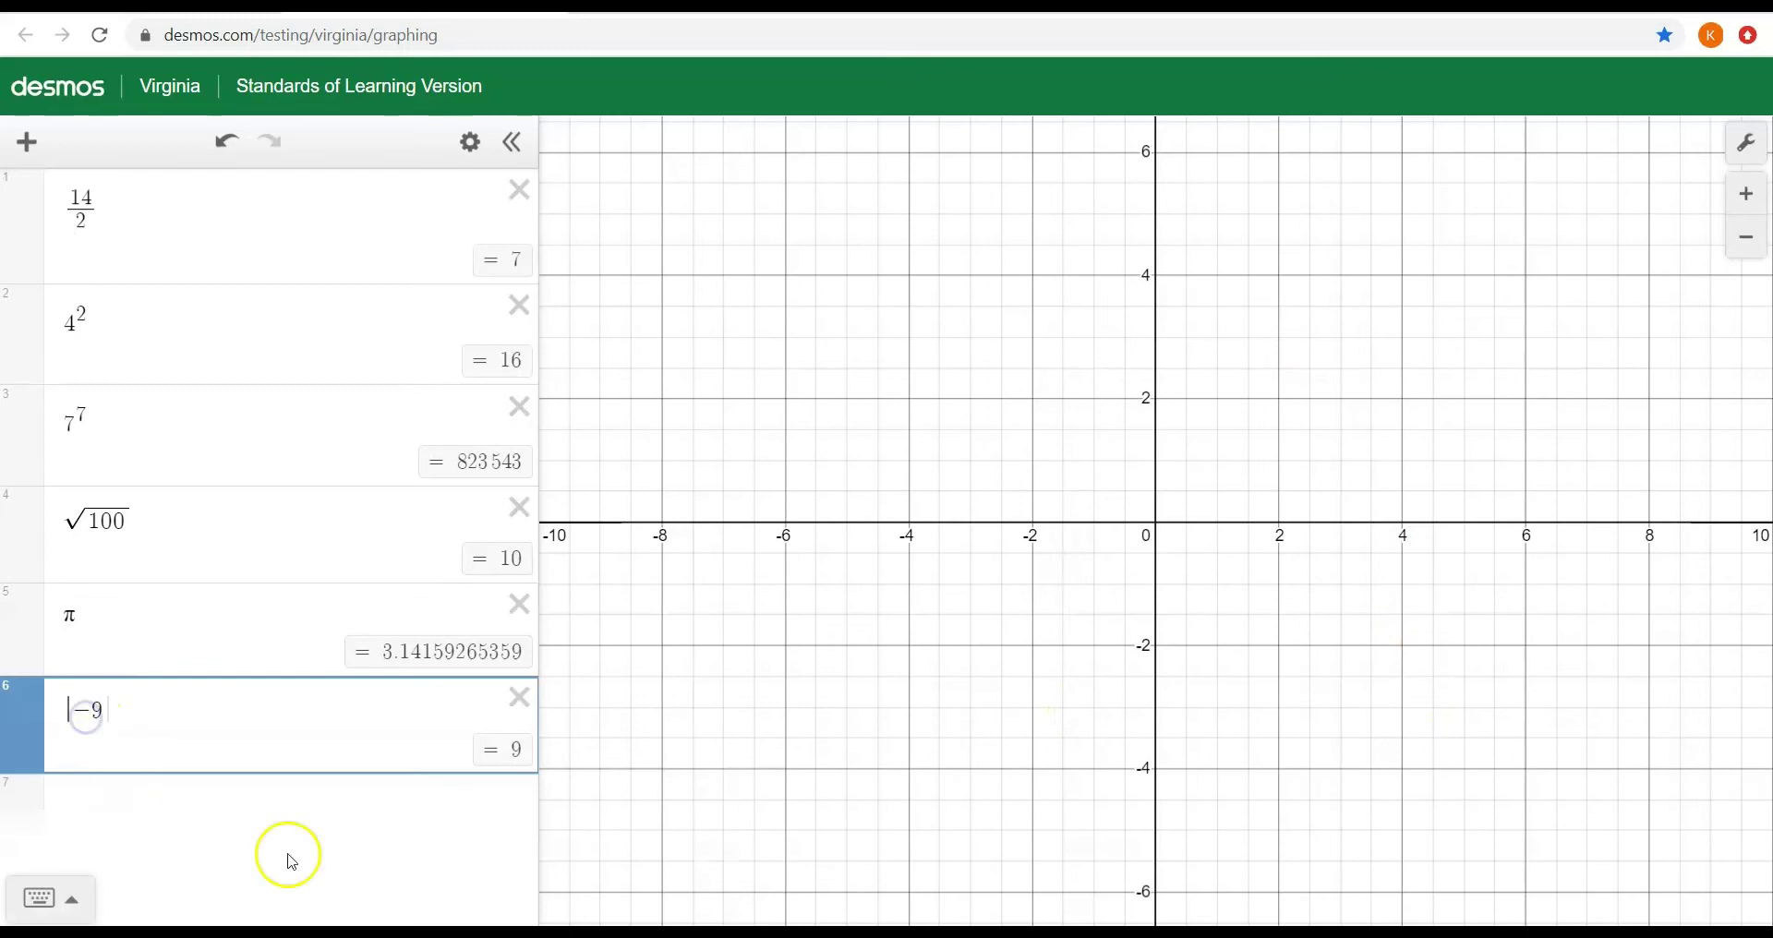
Delete all six expressions so that only an empty first line is left.
left_click(518, 702)
left_click(520, 620)
left_click(518, 508)
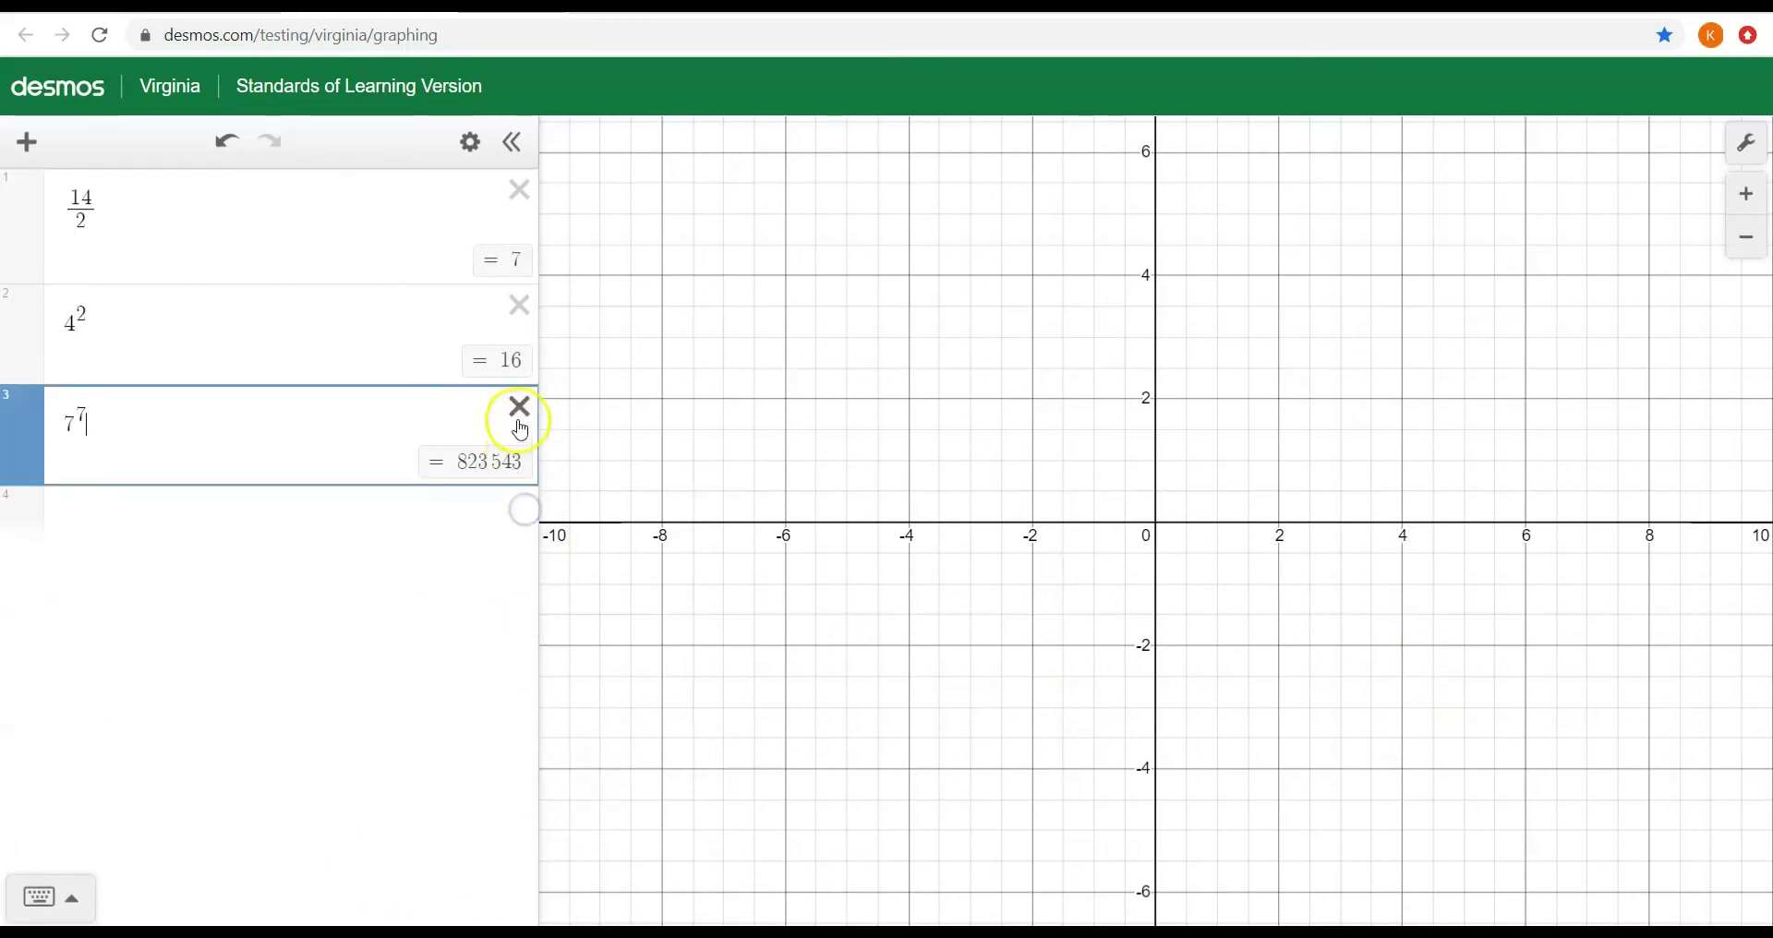
left_click(518, 411)
left_click(503, 305)
left_click(518, 190)
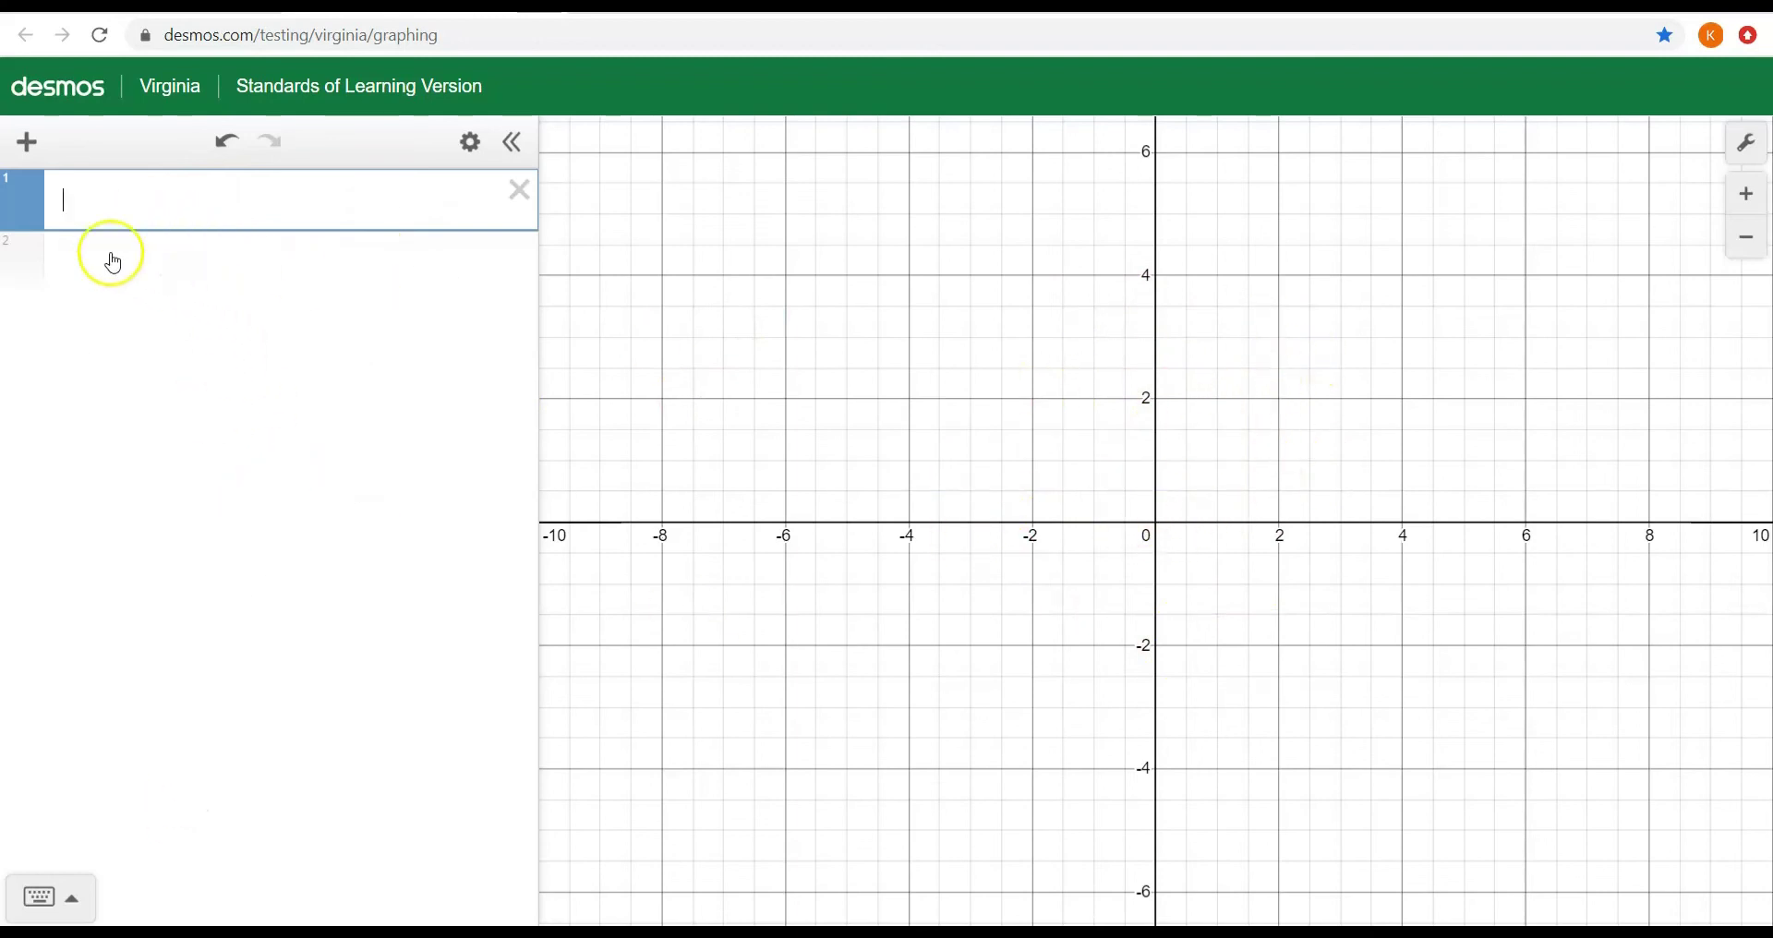
Insert a table in the first line and enter the point x 2, y 4 in its first row.
left_click(130, 198)
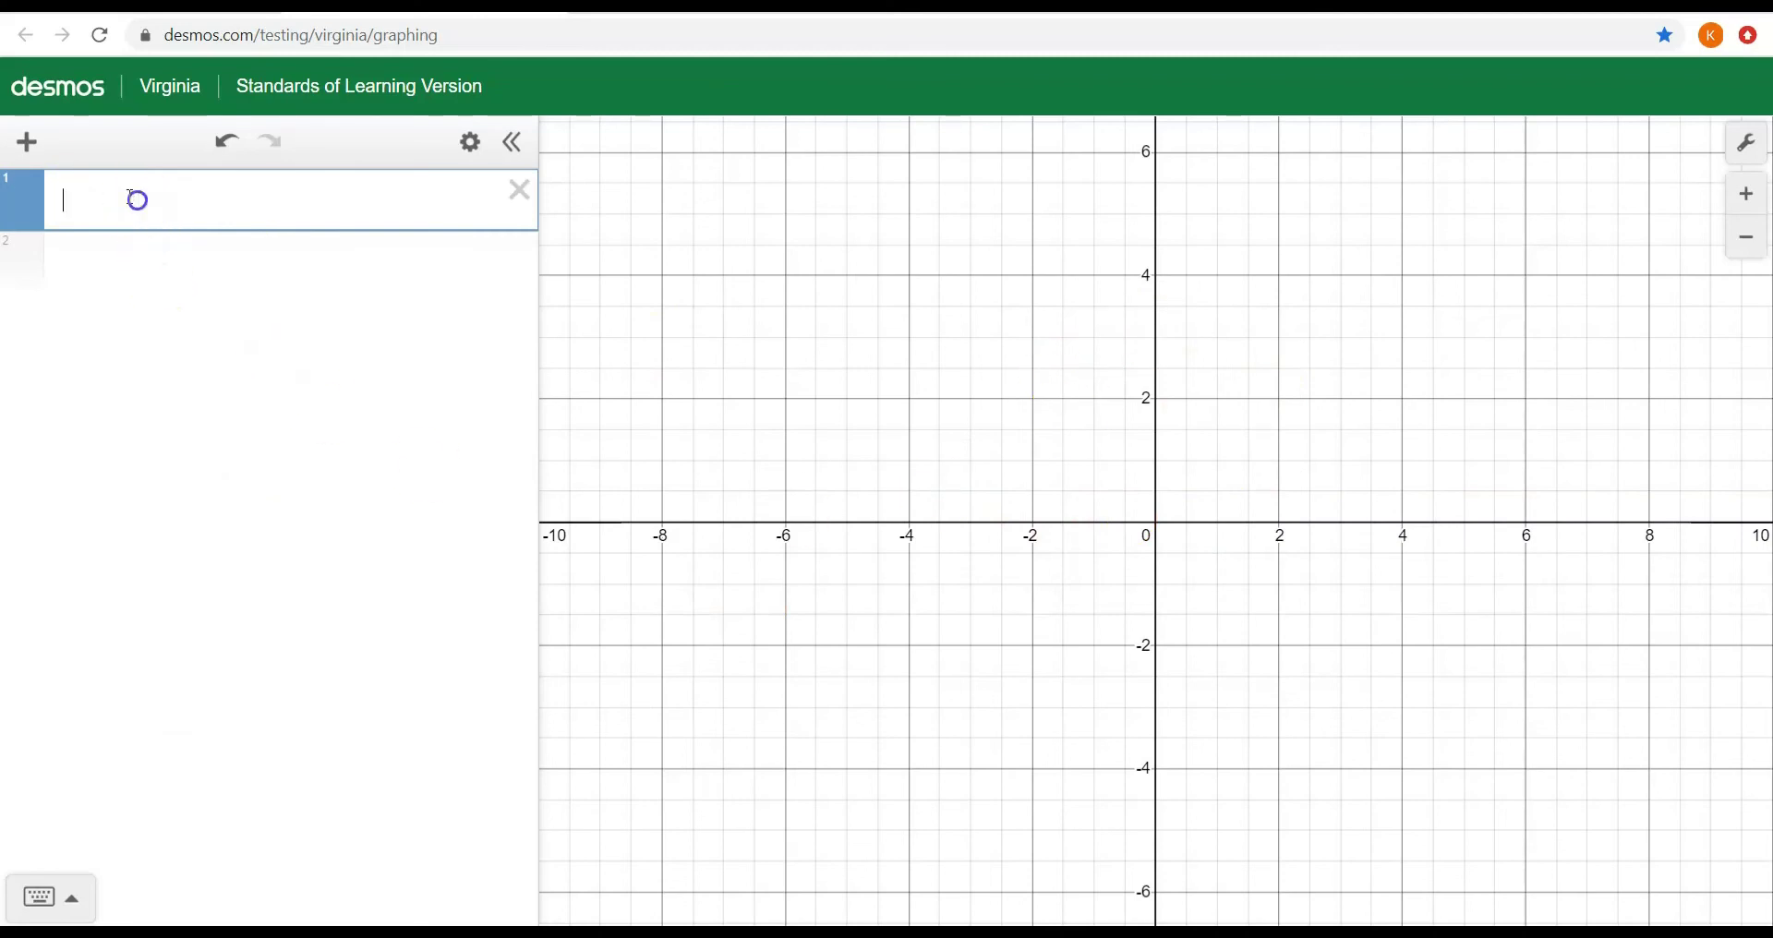
left_click(28, 144)
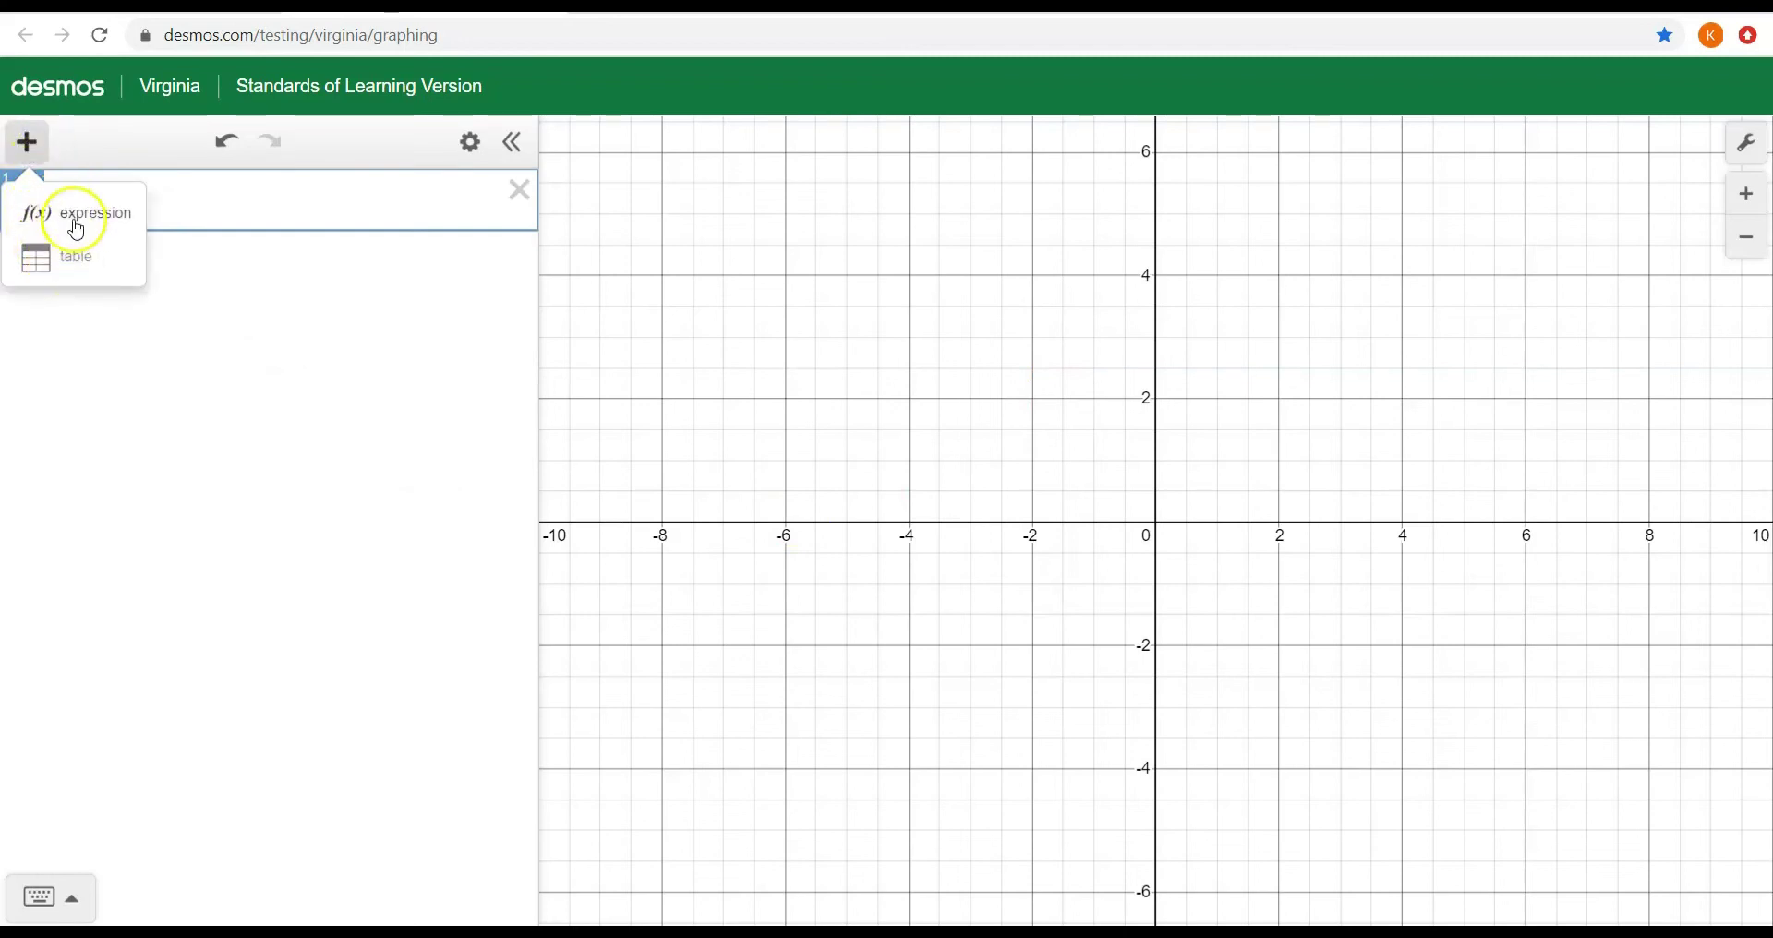
left_click(61, 267)
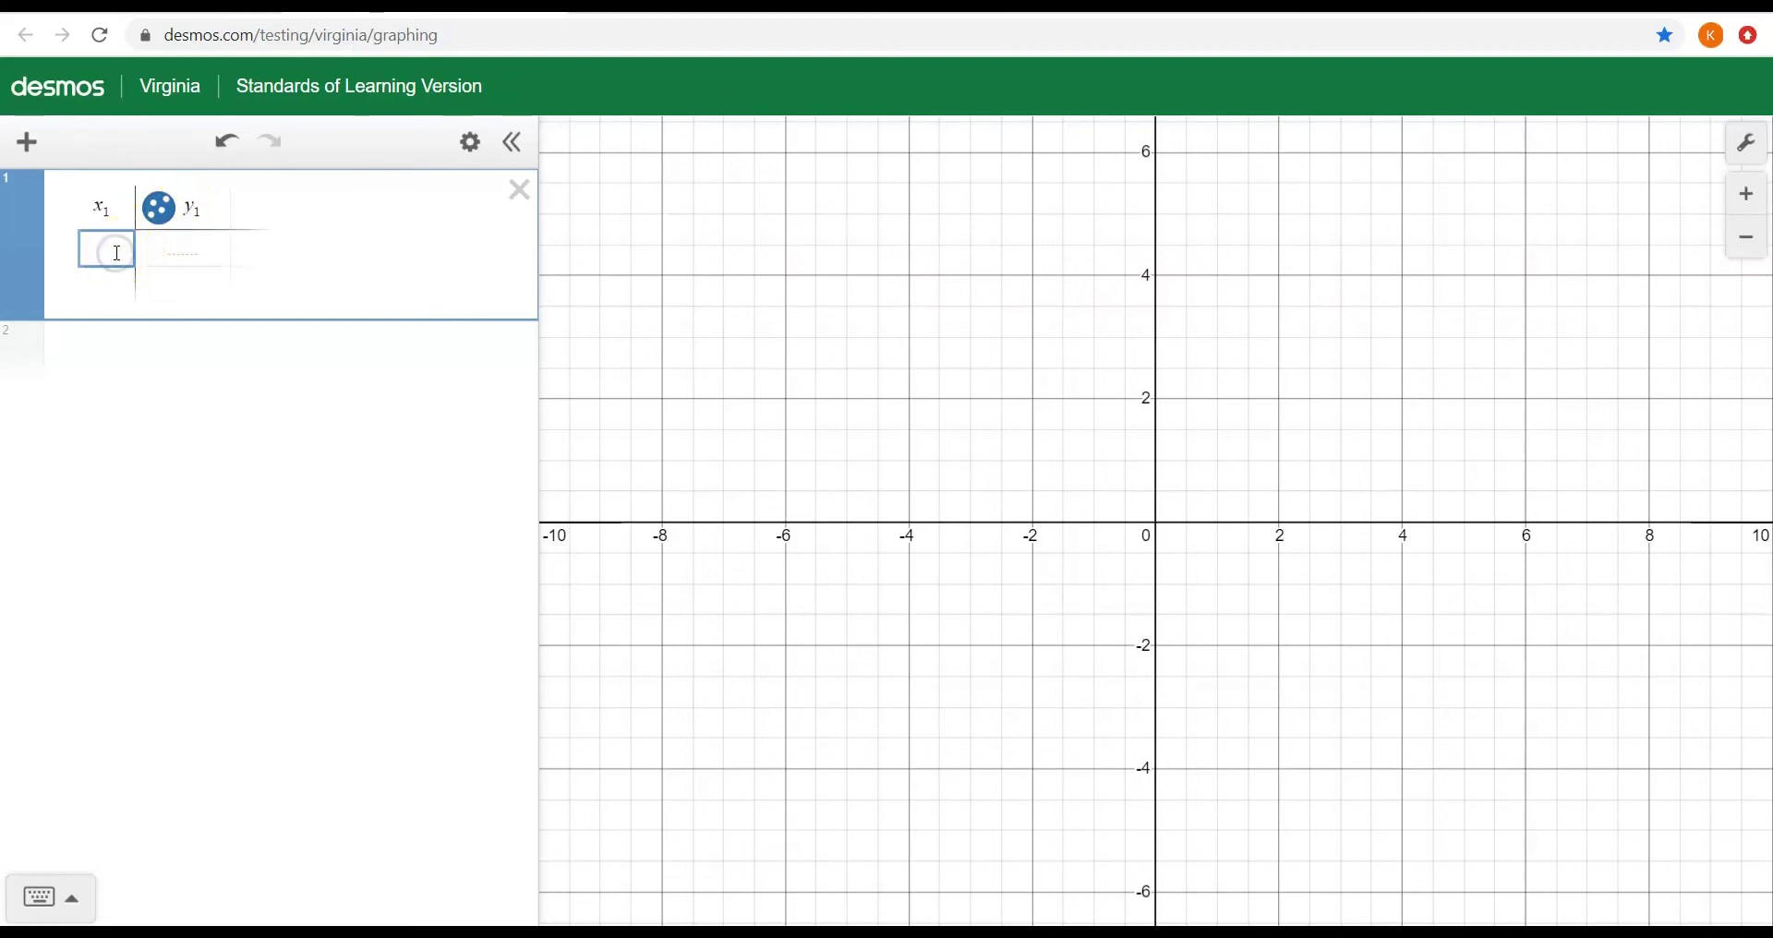
left_click(211, 257)
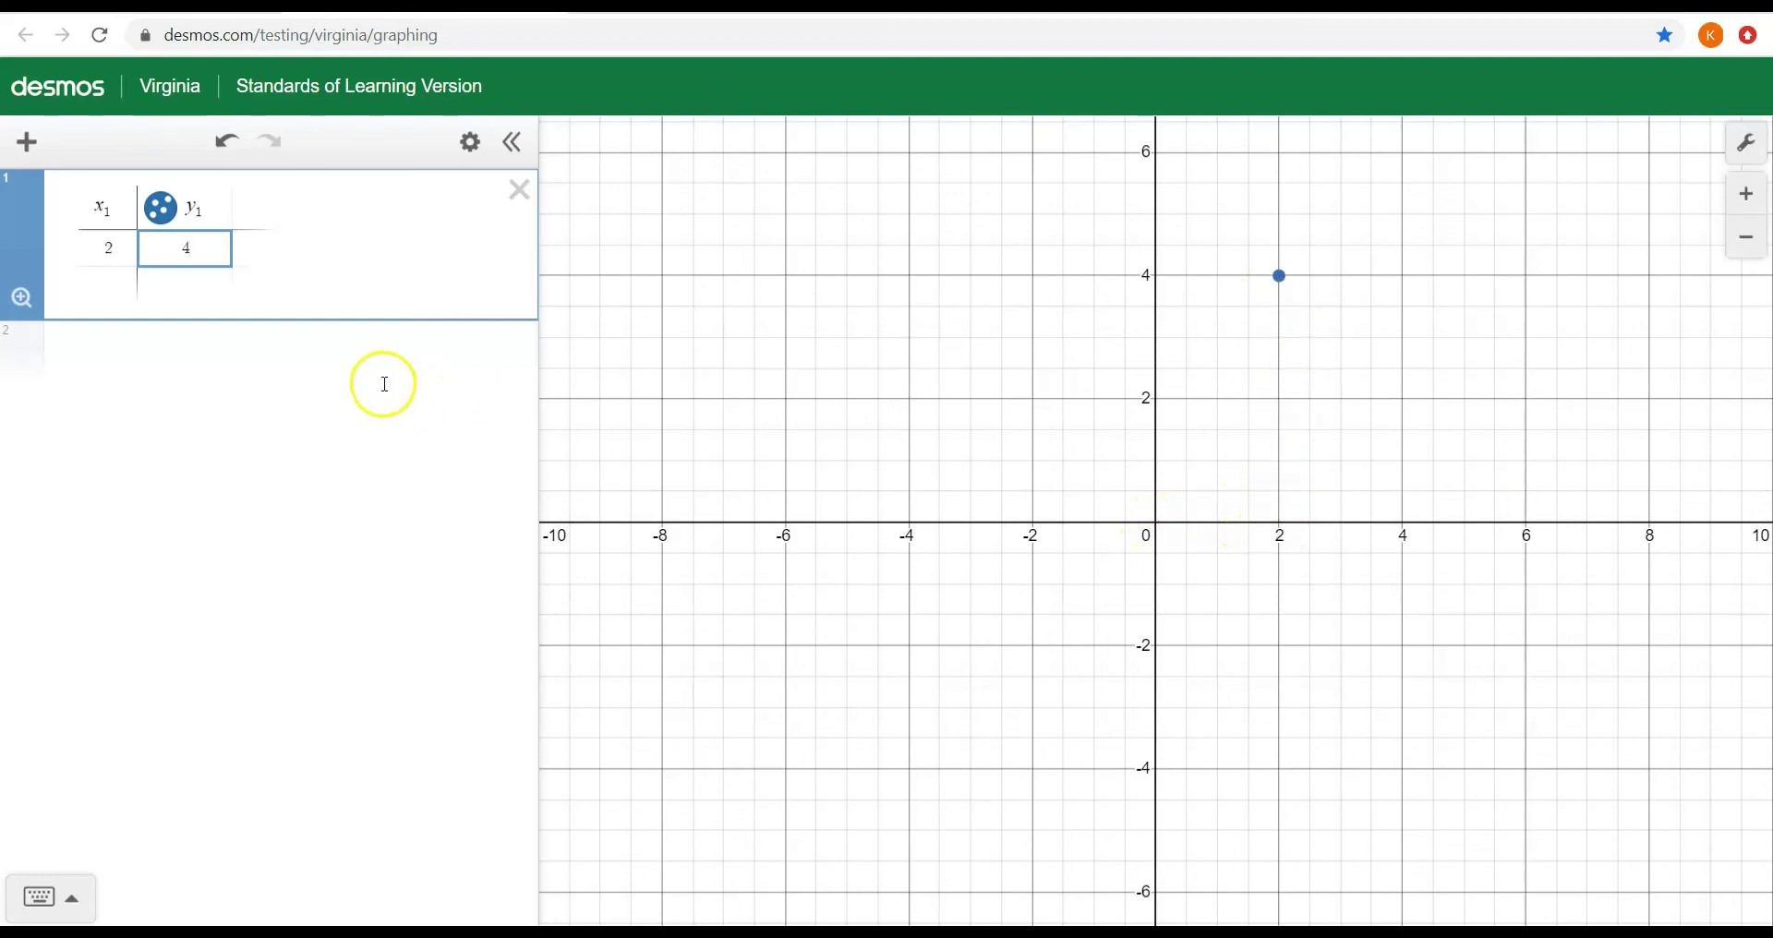
Enter the point x 5, y 10 in the second row of the table.
left_click(246, 345)
double_click(212, 247)
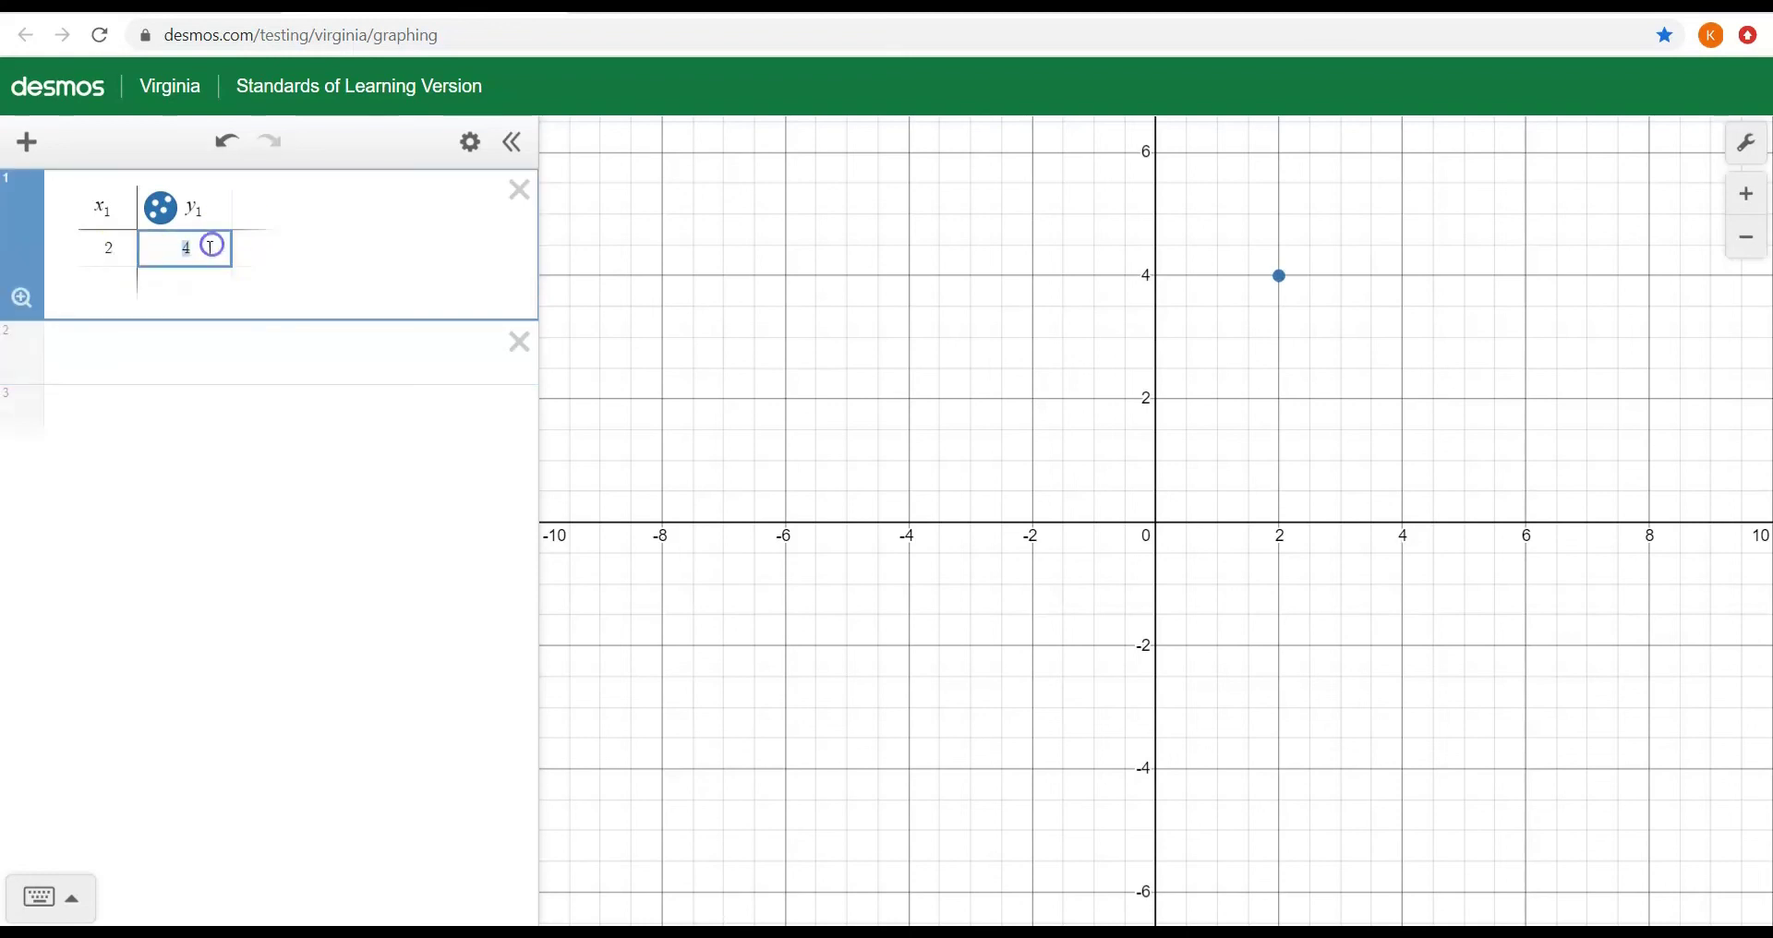
left_click(114, 284)
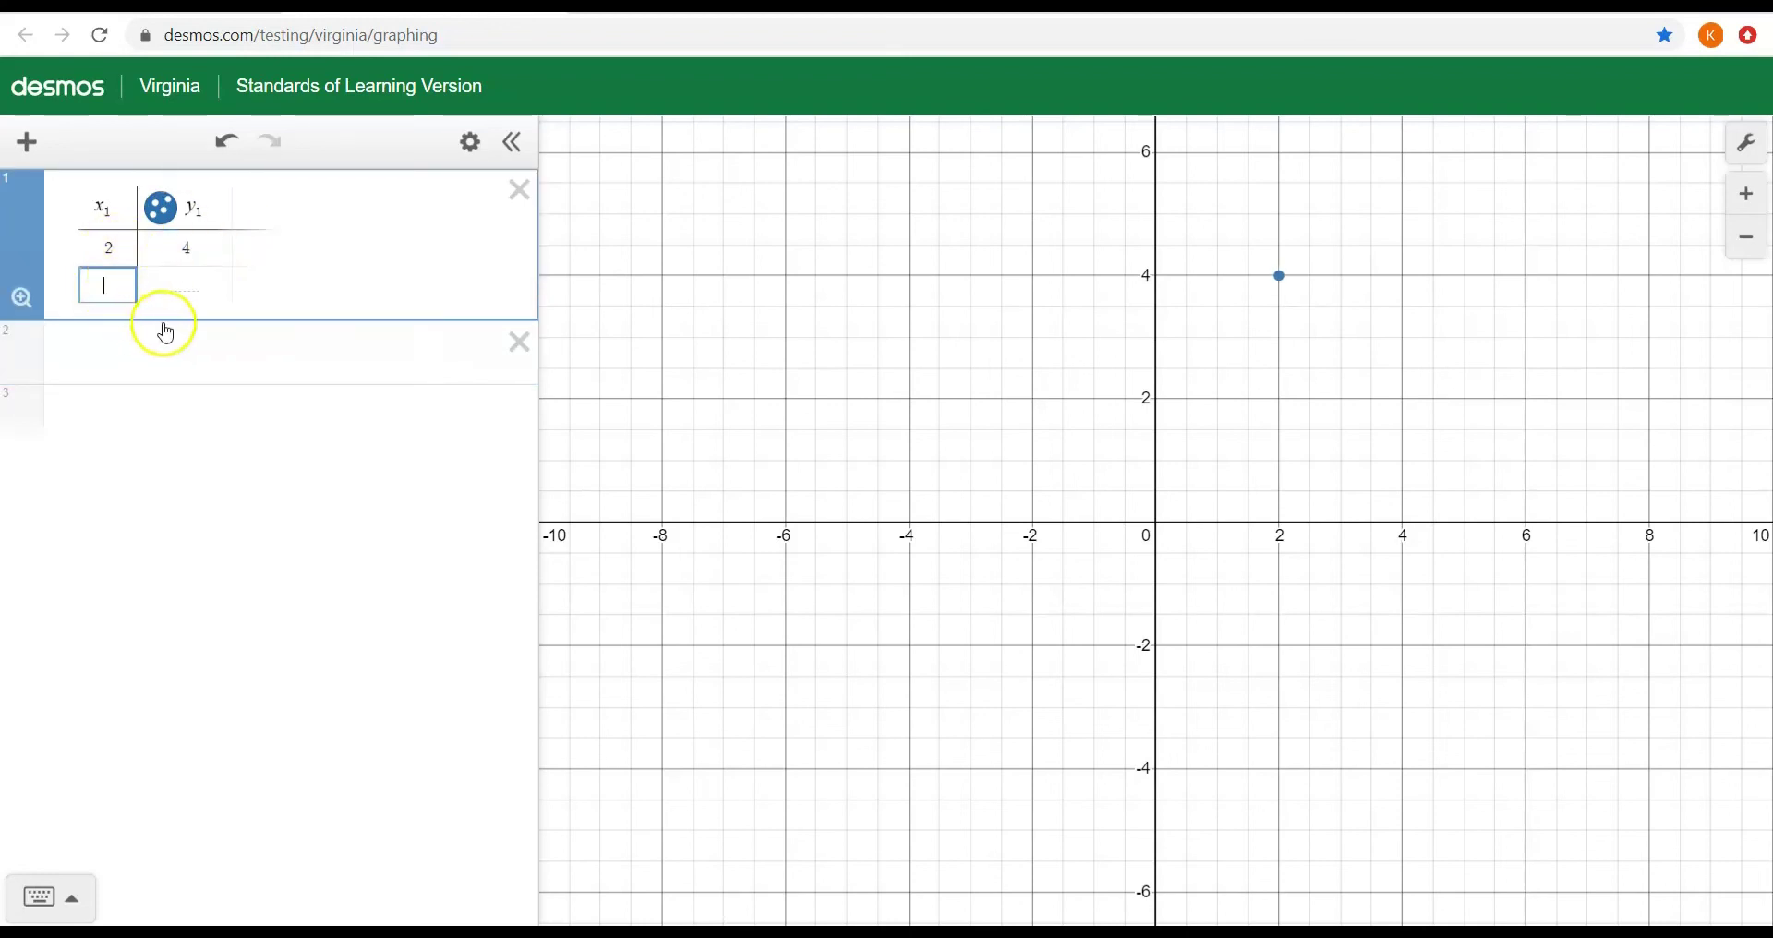
type("5")
left_click(202, 285)
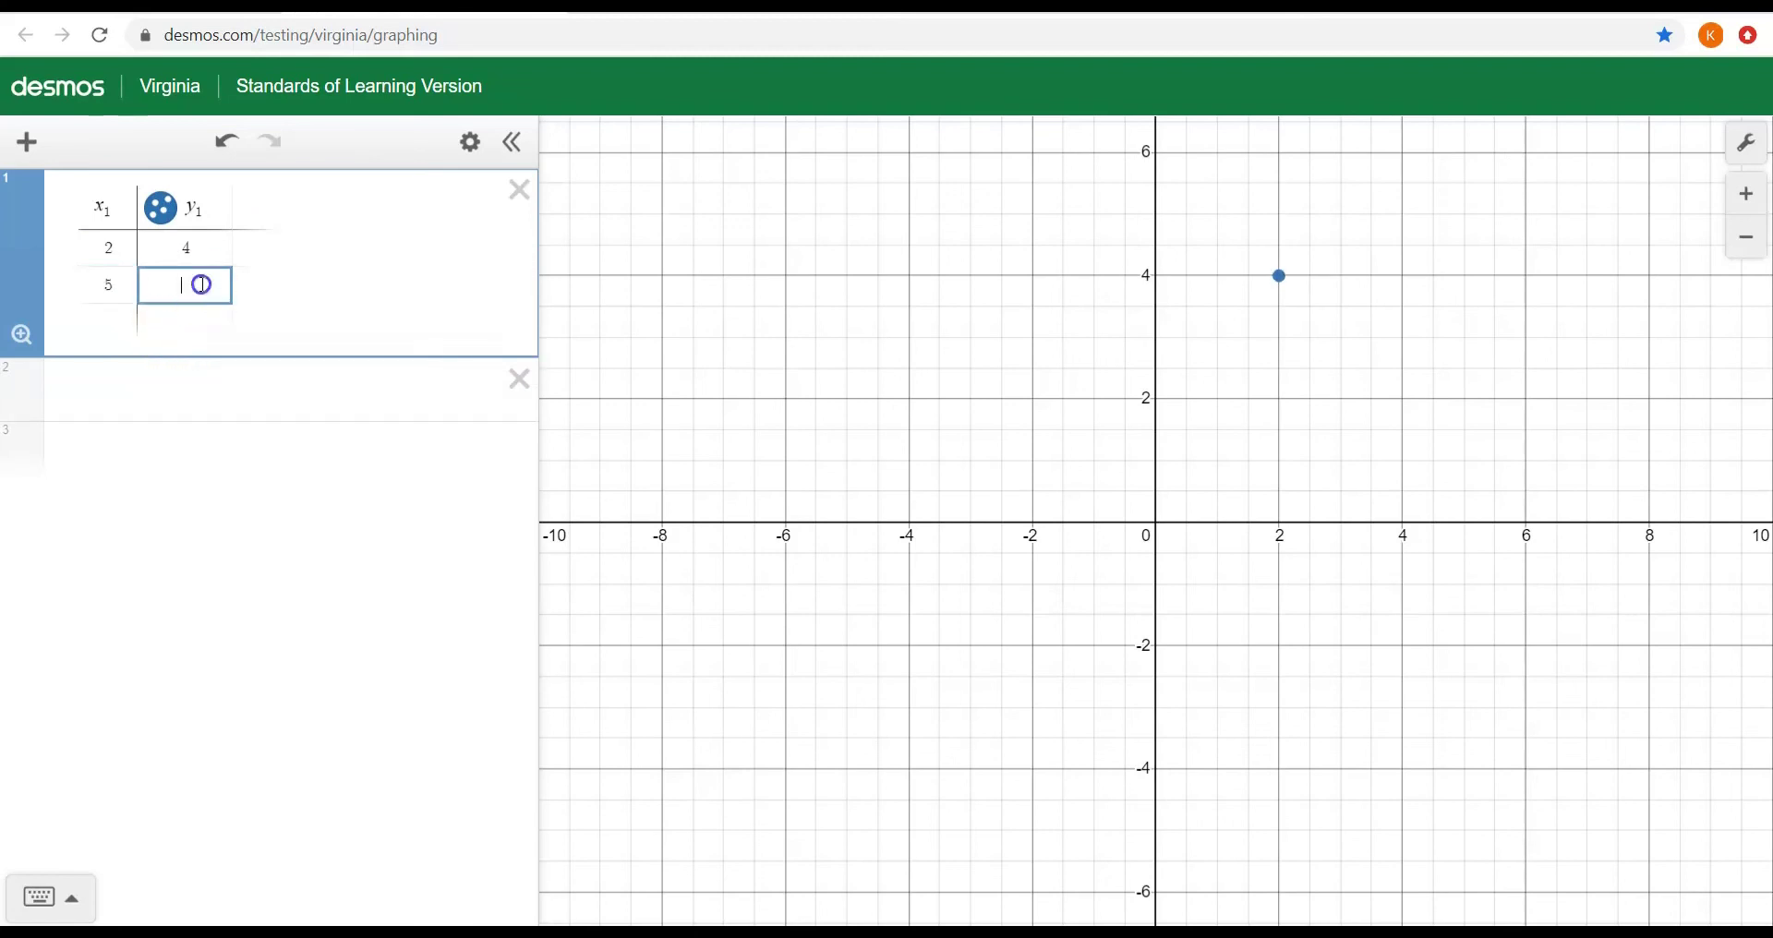
type("10")
Examine the axis scale by zooming the graph far out and then in once, restoring the default view after each.
left_click(1748, 246)
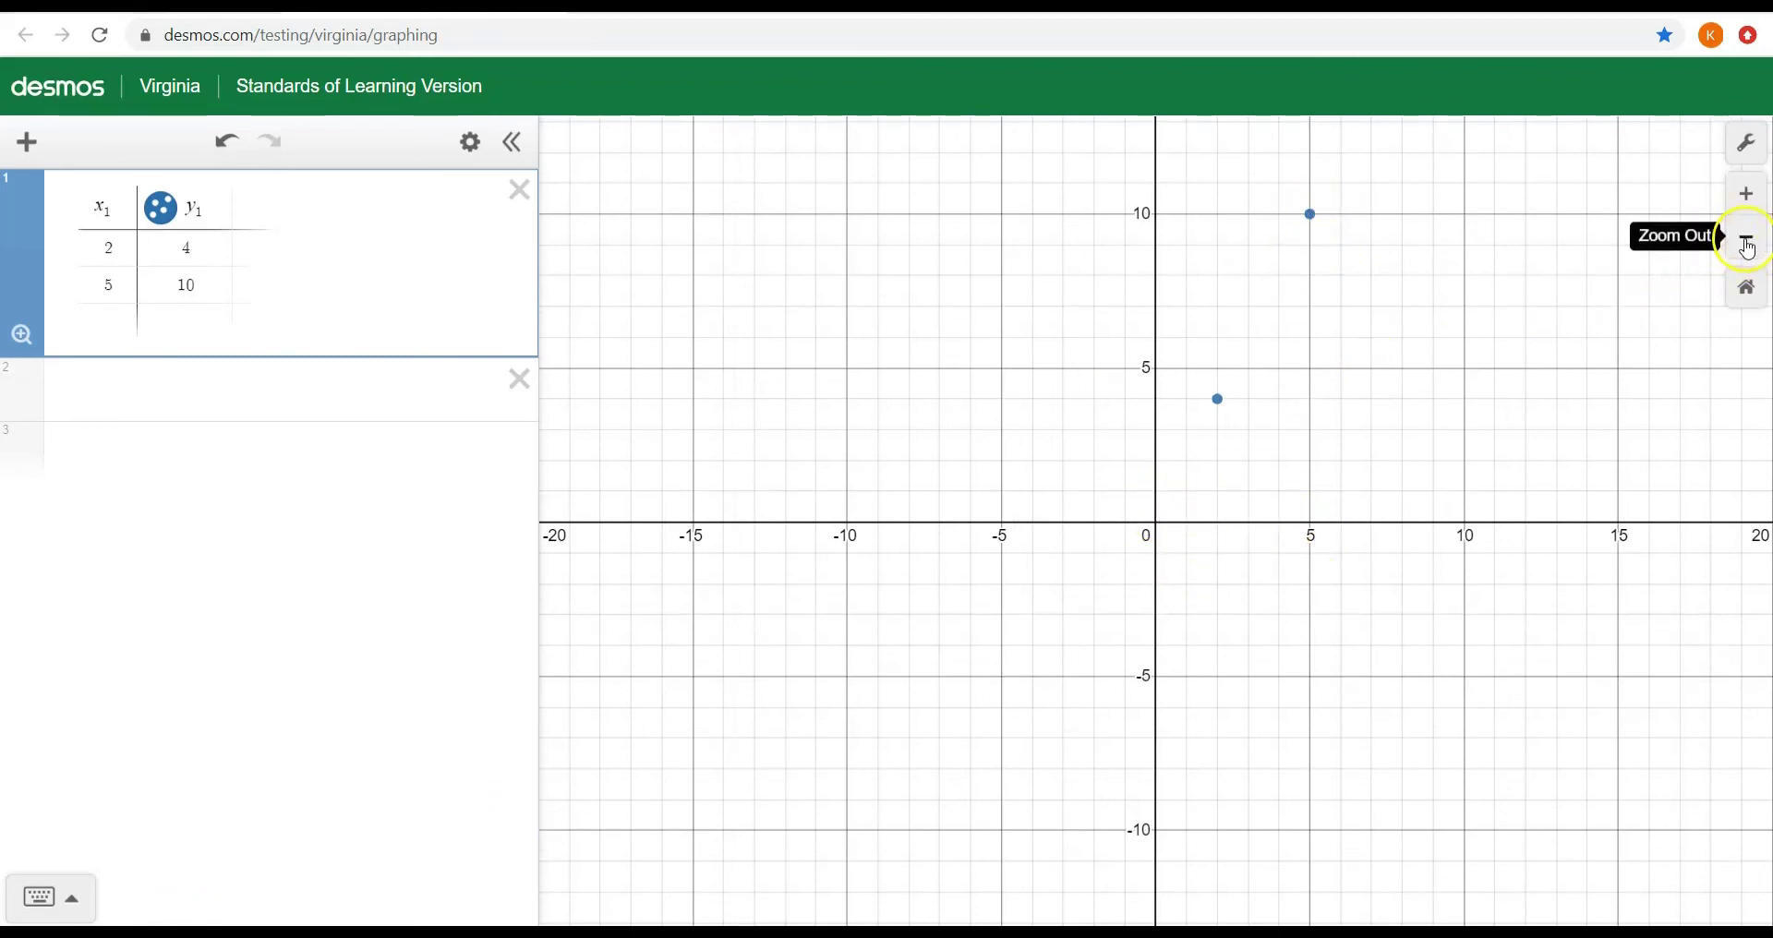
left_click(1748, 245)
left_click(1747, 245)
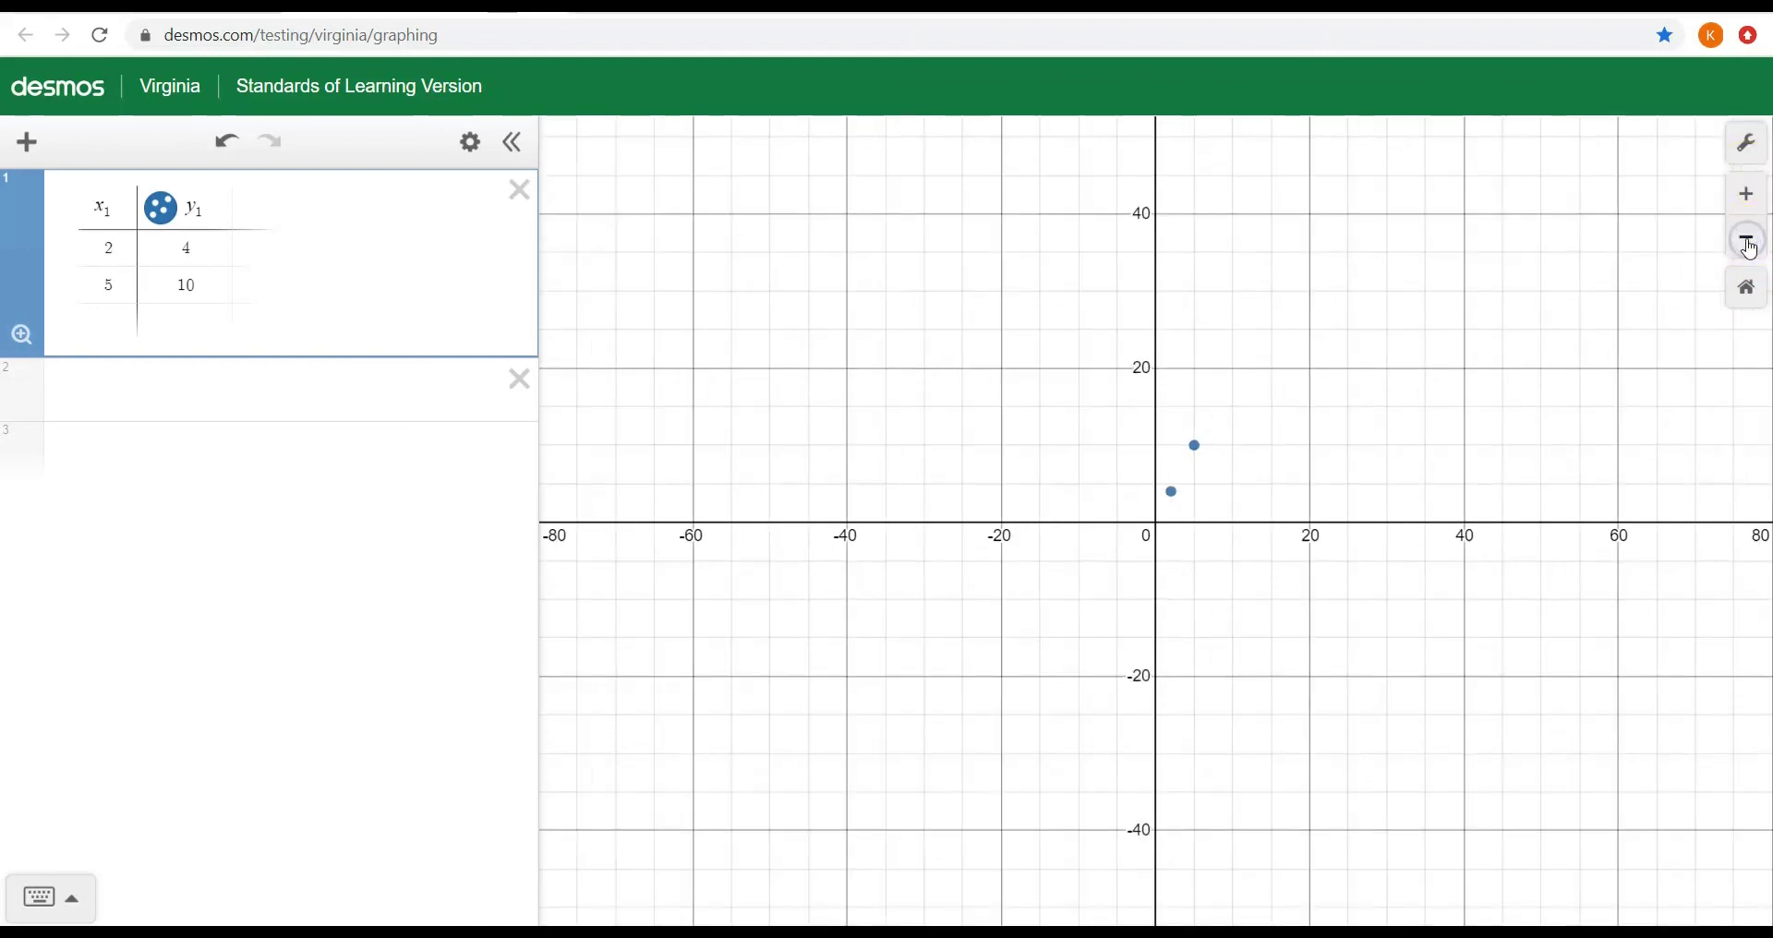
left_click(1747, 244)
left_click(1748, 245)
left_click(1748, 245)
left_click(1747, 244)
left_click(1748, 244)
left_click(1748, 245)
left_click(1748, 244)
left_click(1748, 245)
left_click(1747, 245)
left_click(1748, 244)
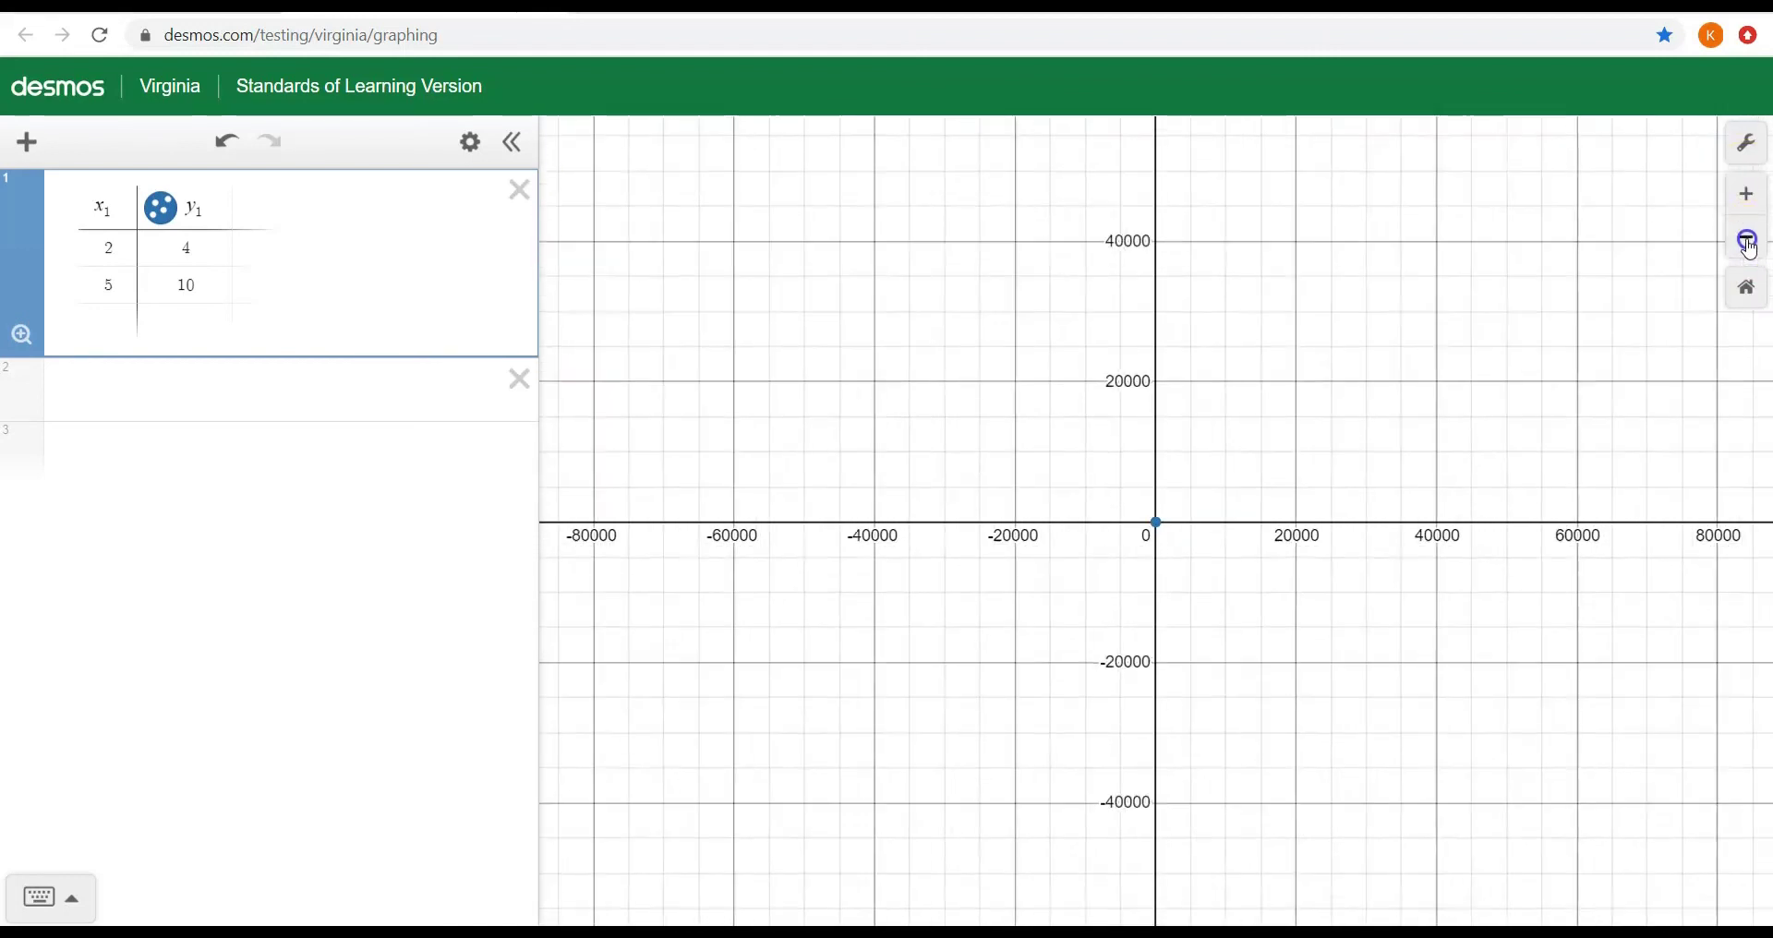
left_click(1747, 244)
left_click(1747, 245)
left_click(1748, 245)
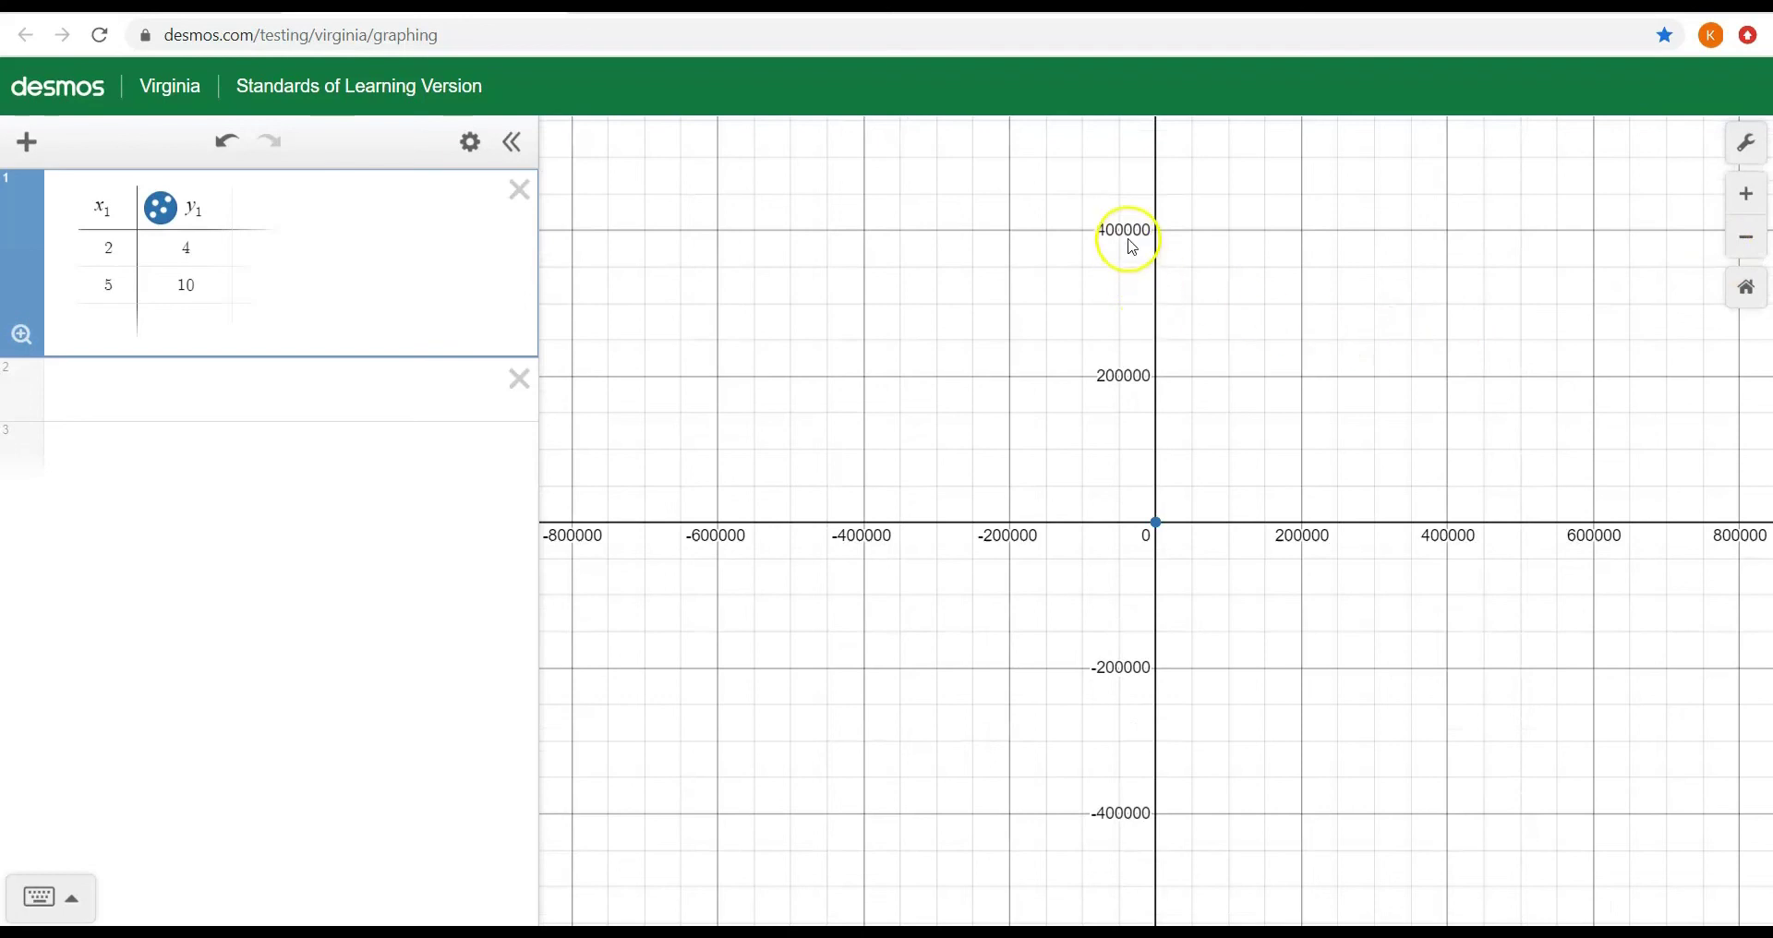
left_click(1747, 290)
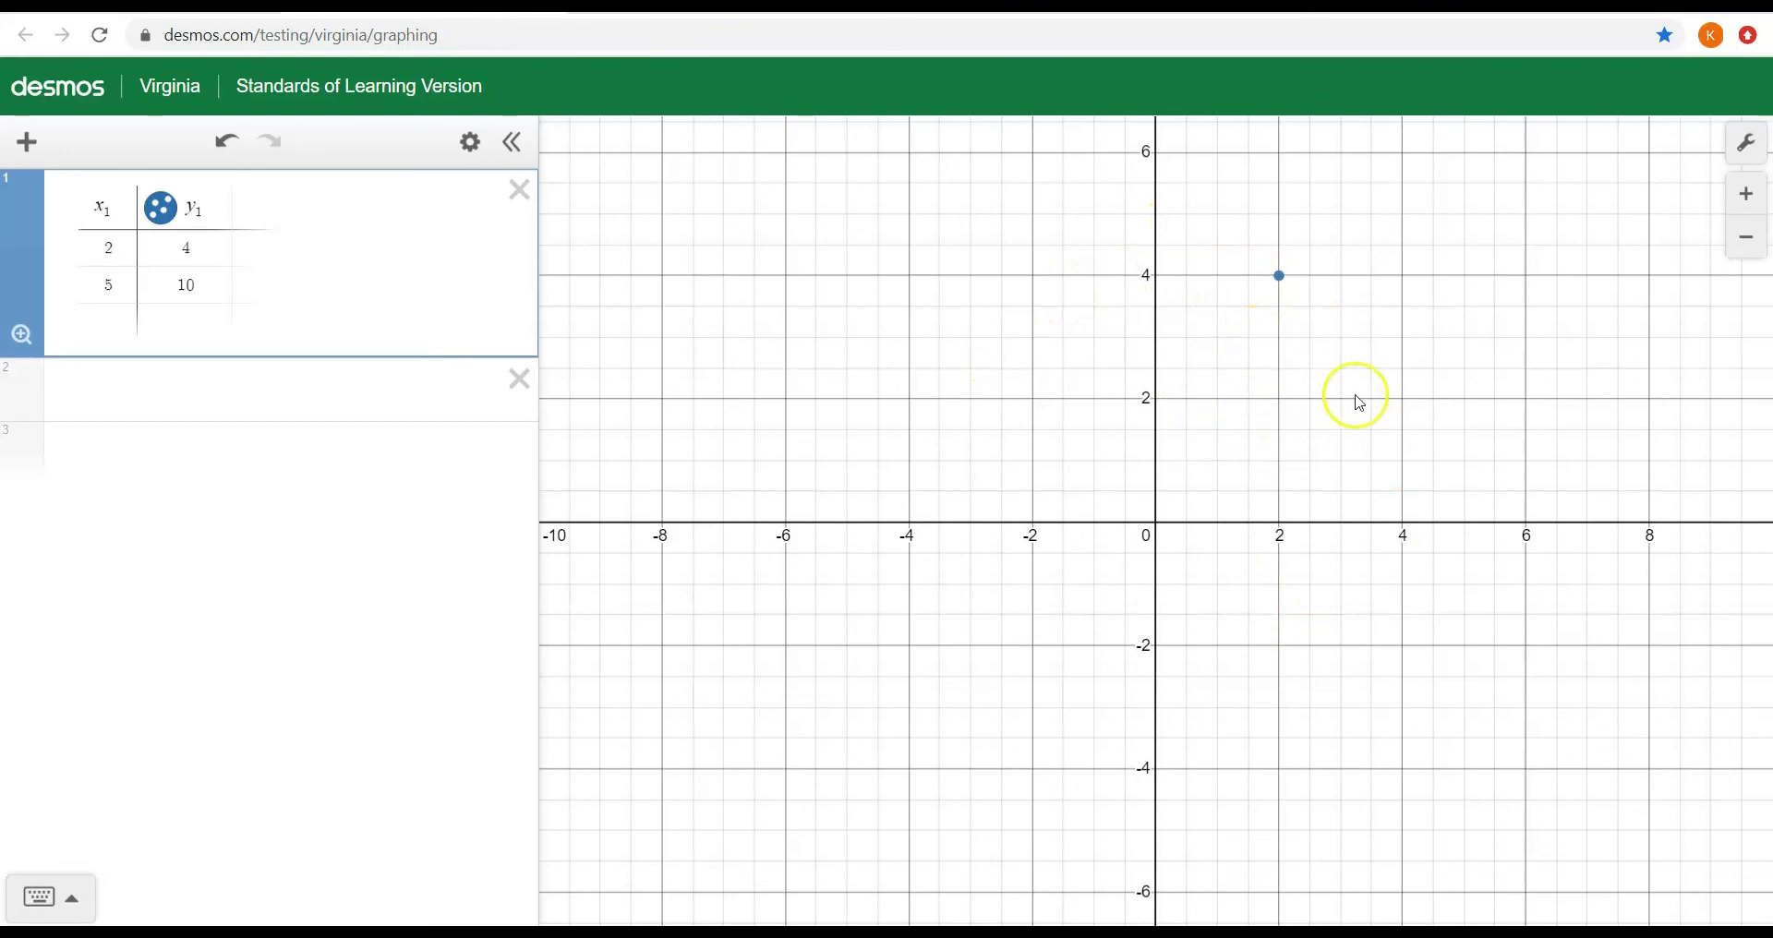
left_click(1741, 200)
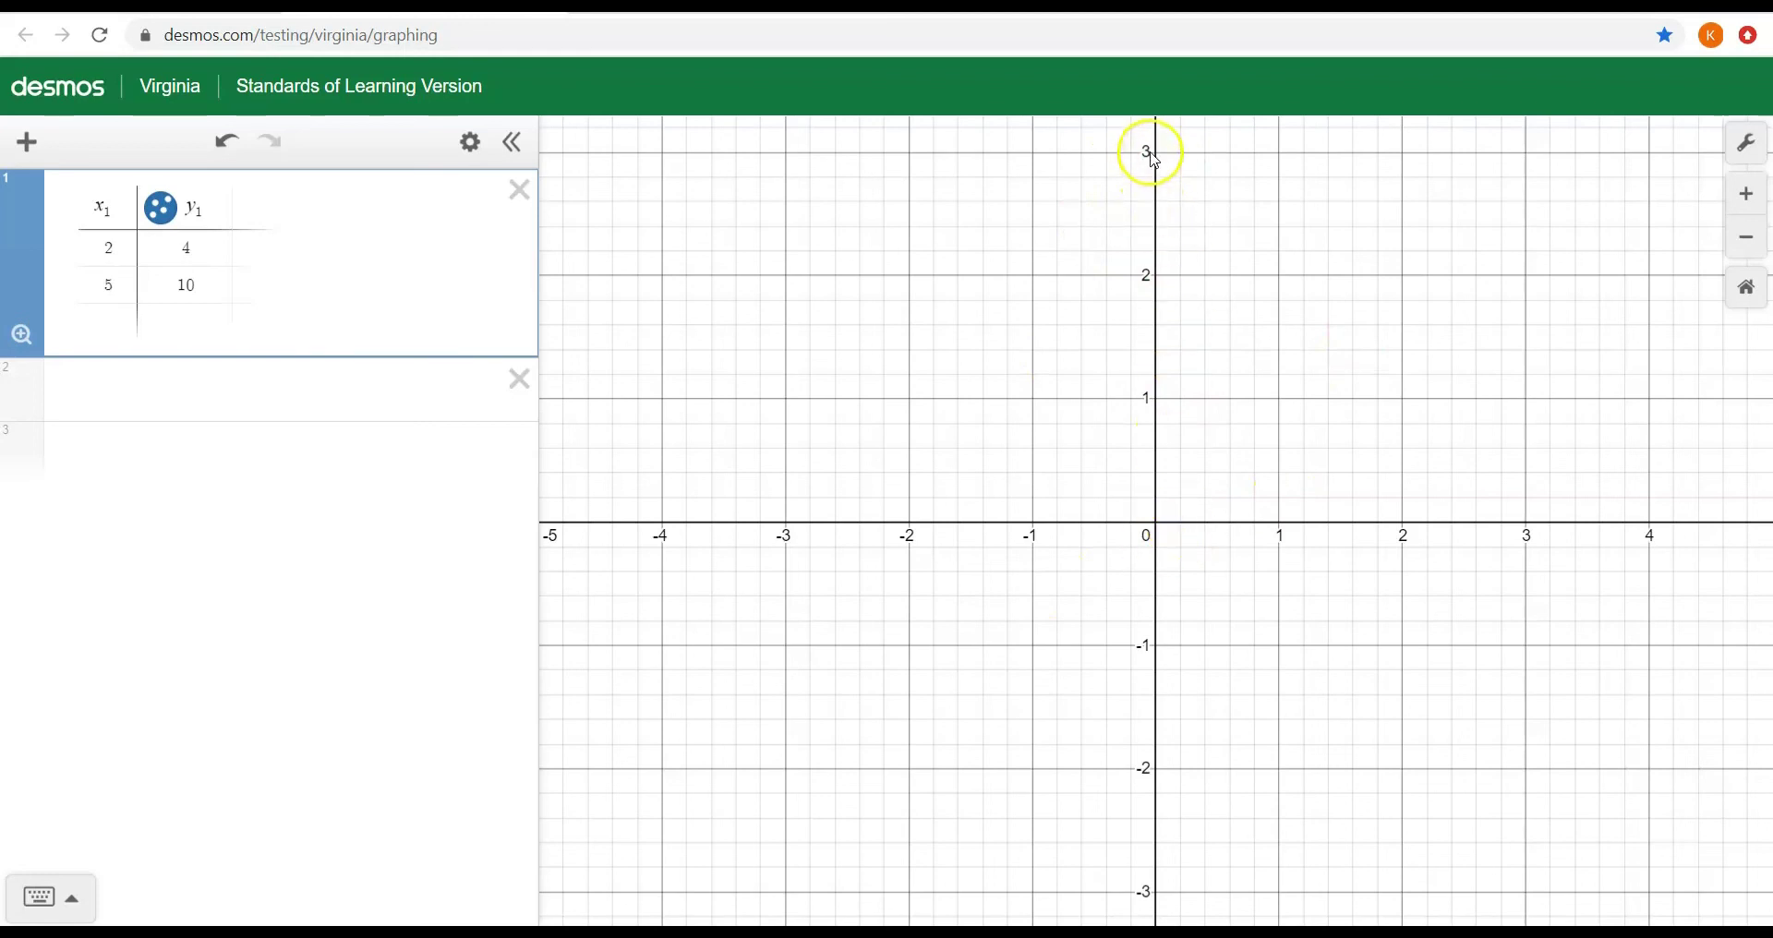
left_click(1752, 292)
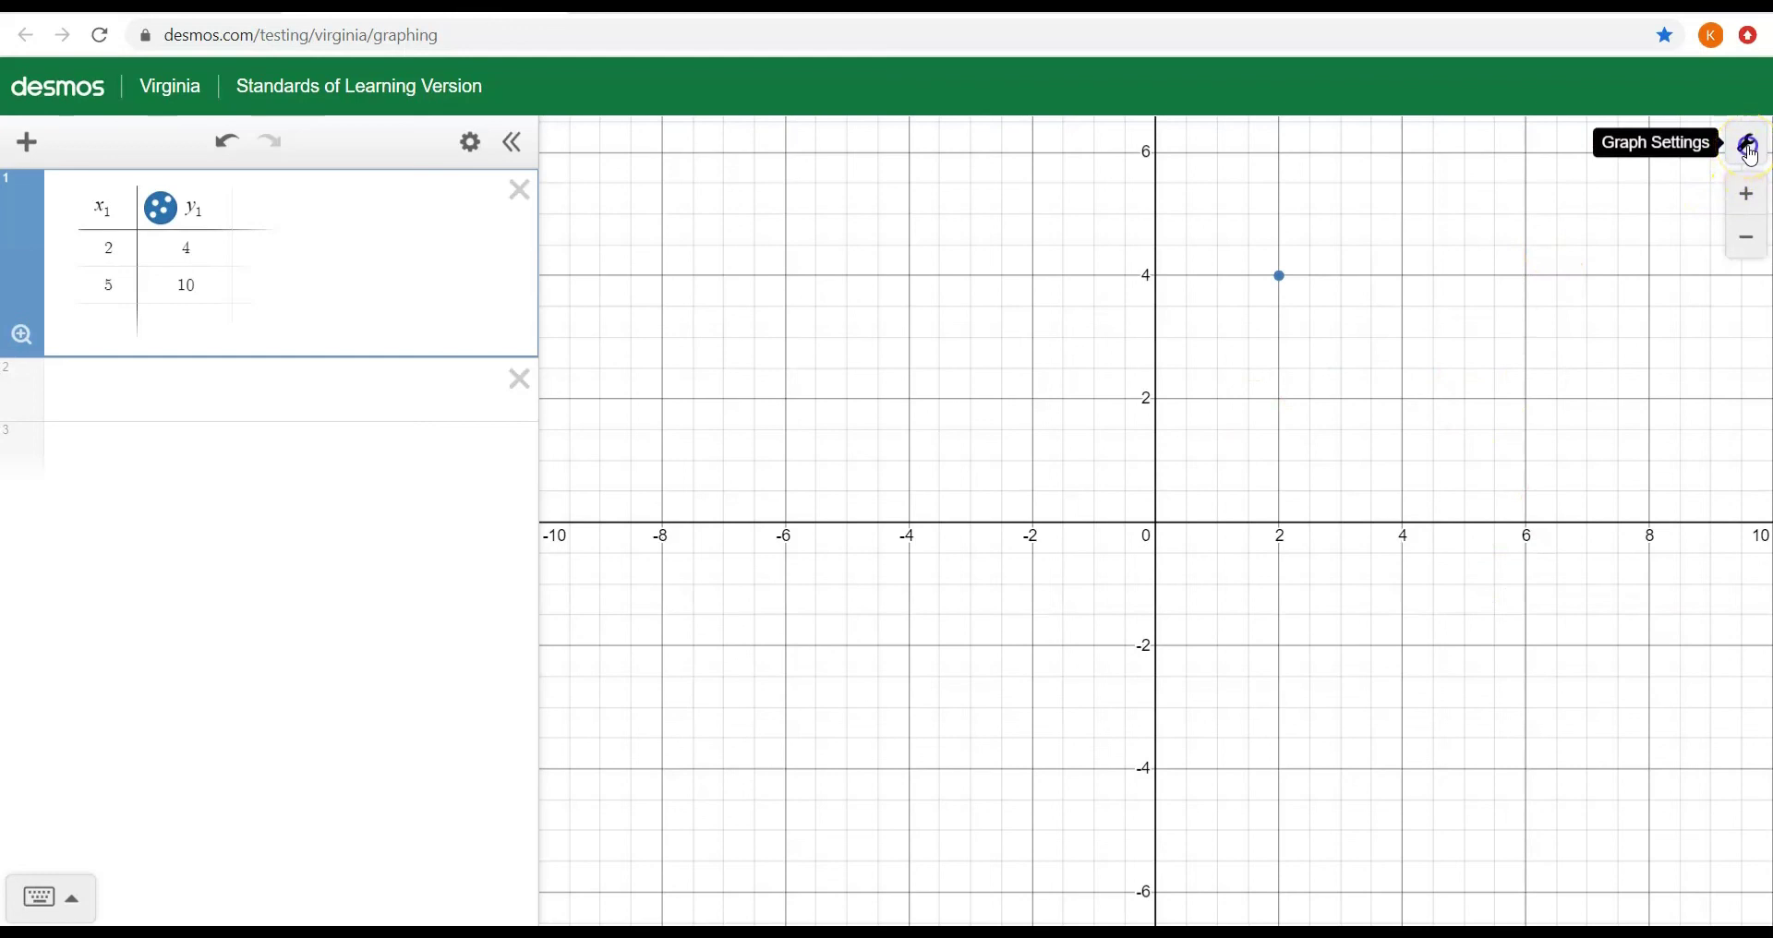
Open the graph settings, try Projector Mode and hiding the grid, and restore both options.
left_click(1751, 148)
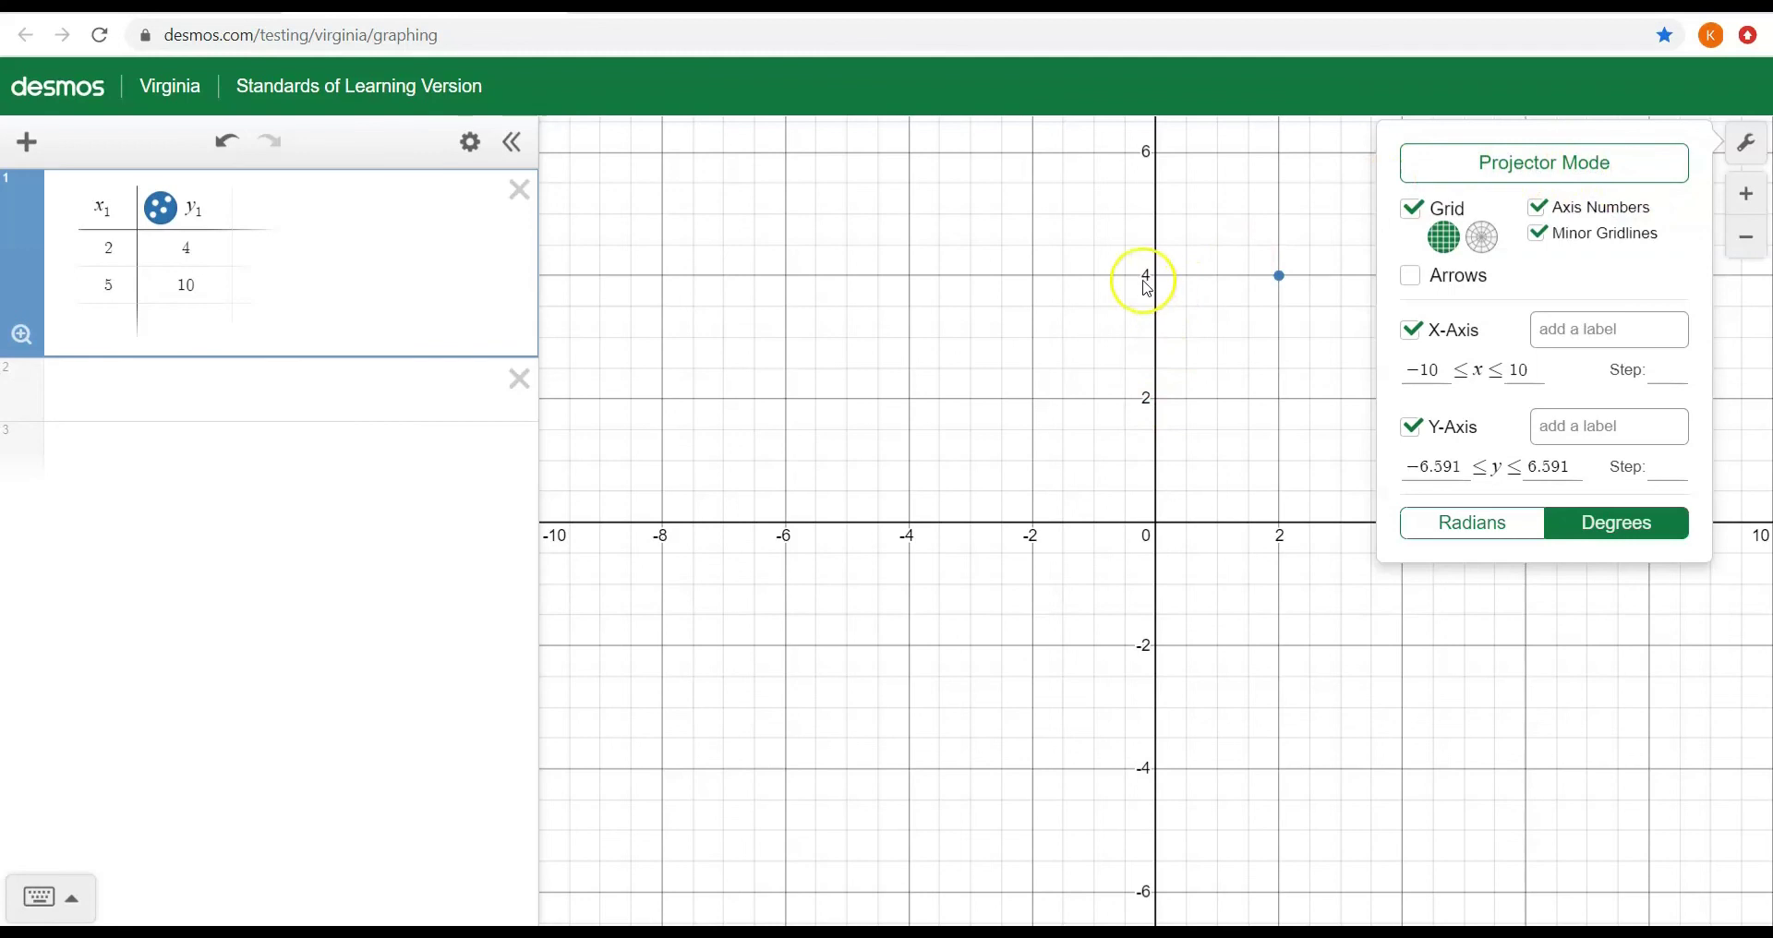
left_click(1528, 168)
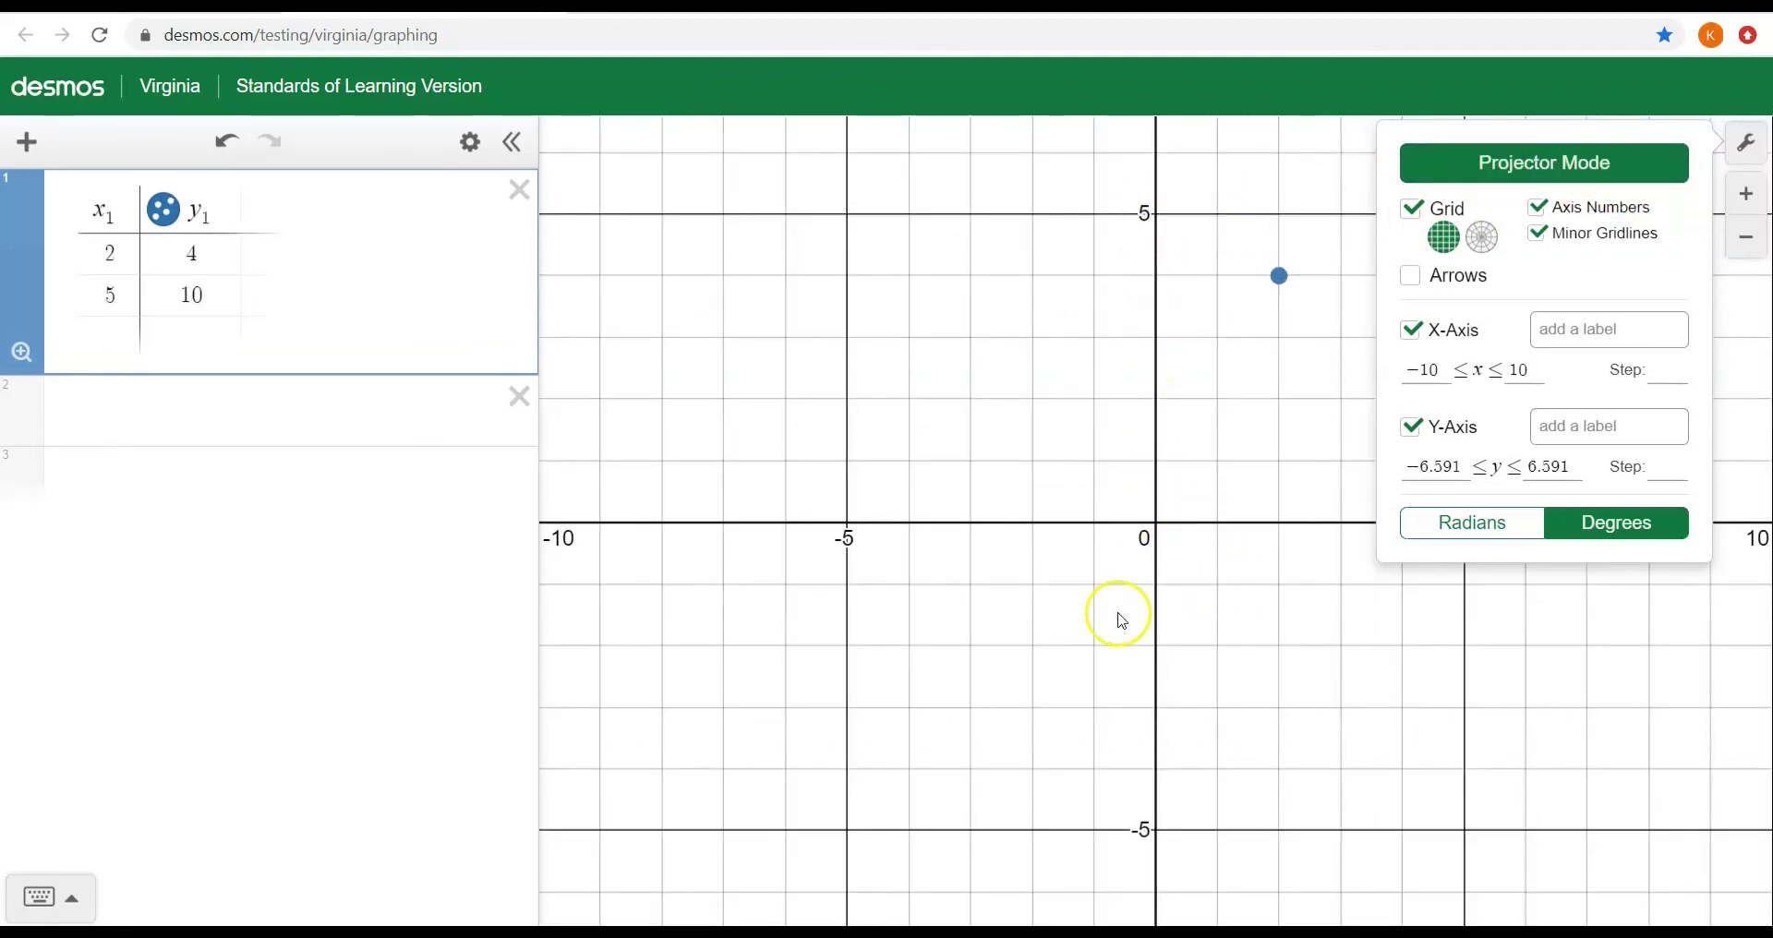
left_click(1508, 176)
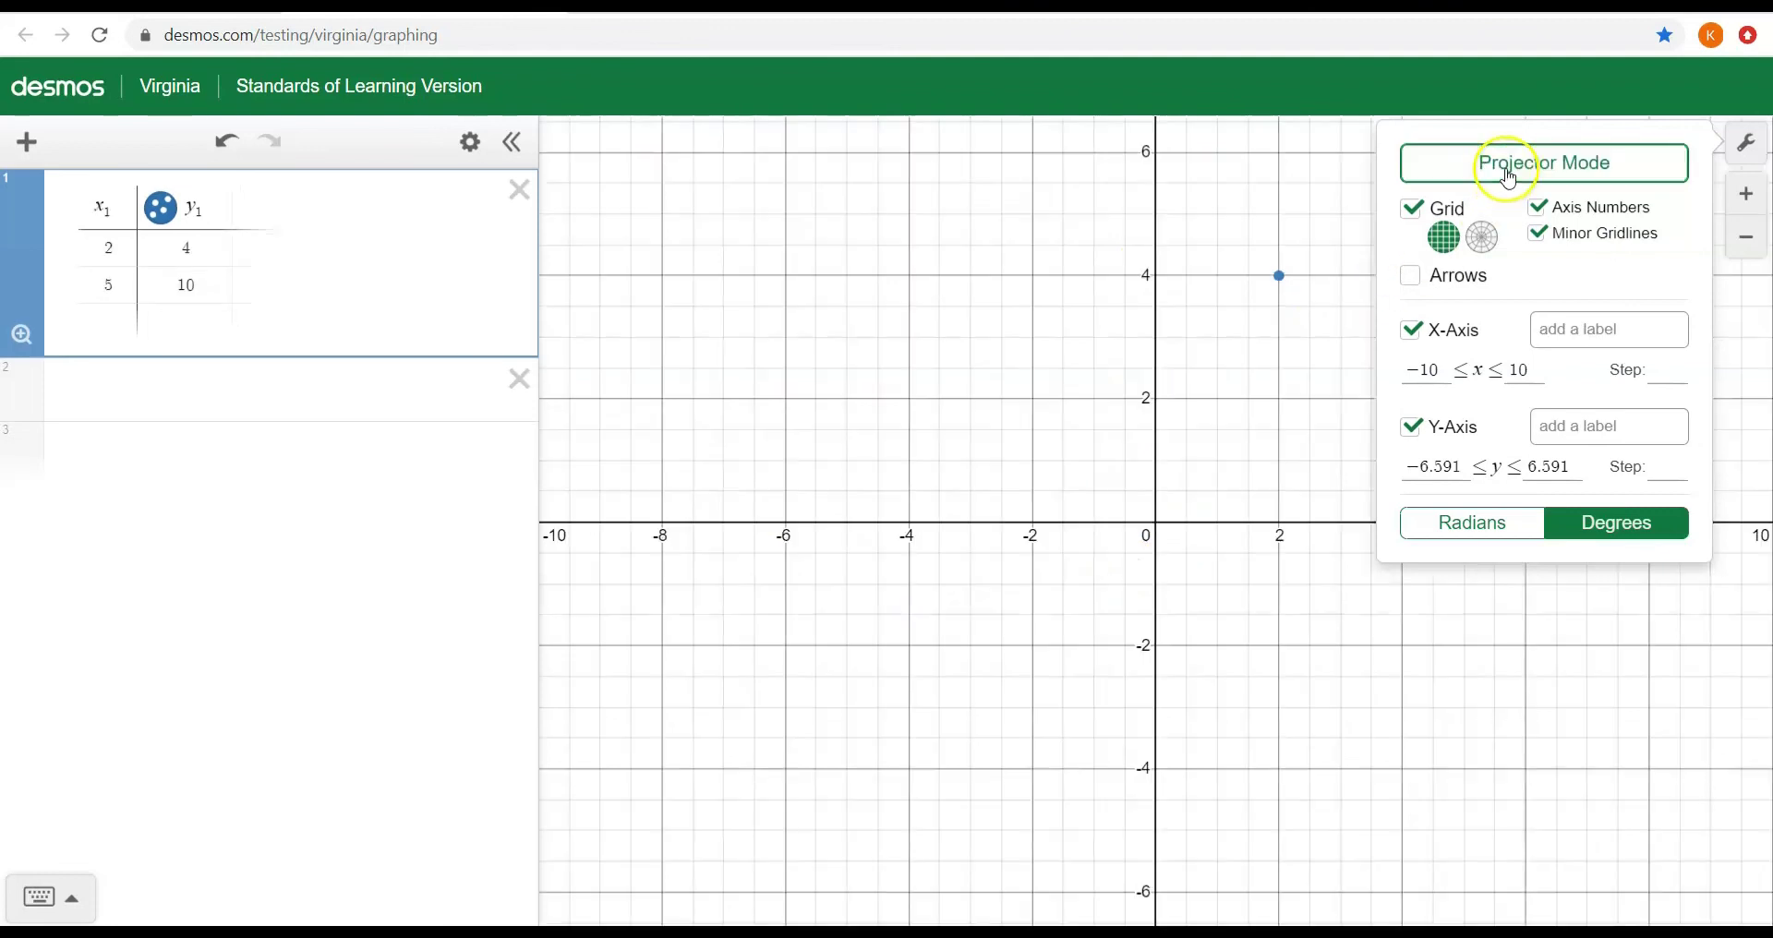
left_click(1407, 214)
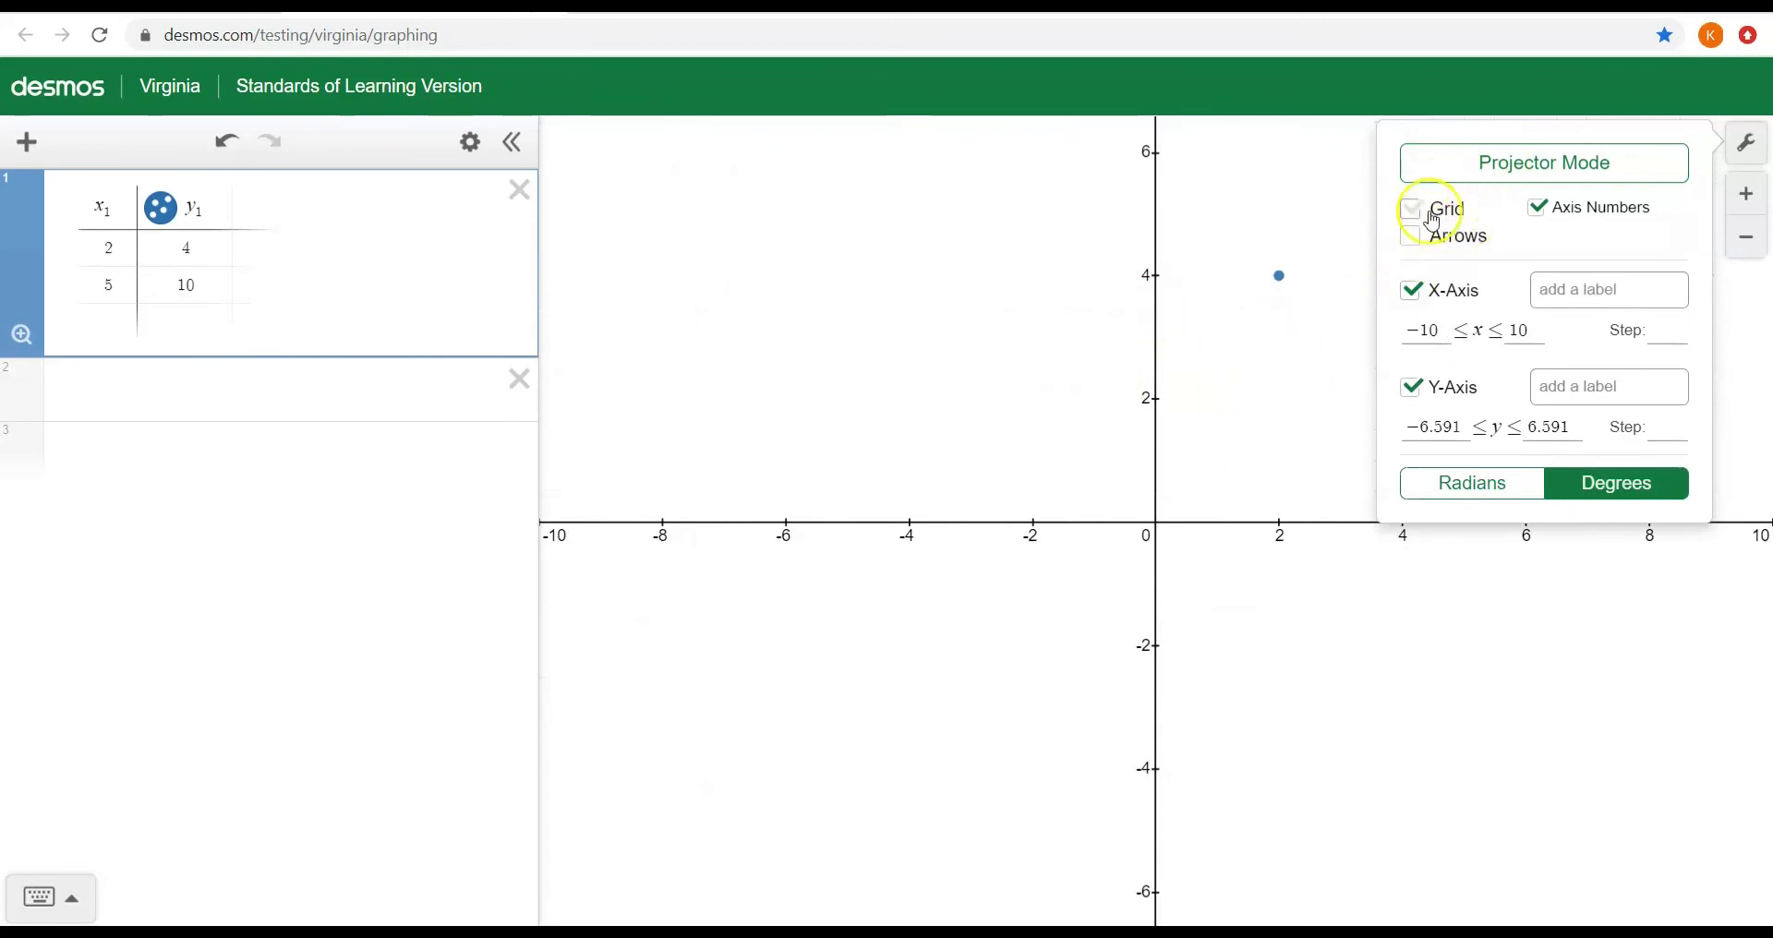
left_click(1410, 210)
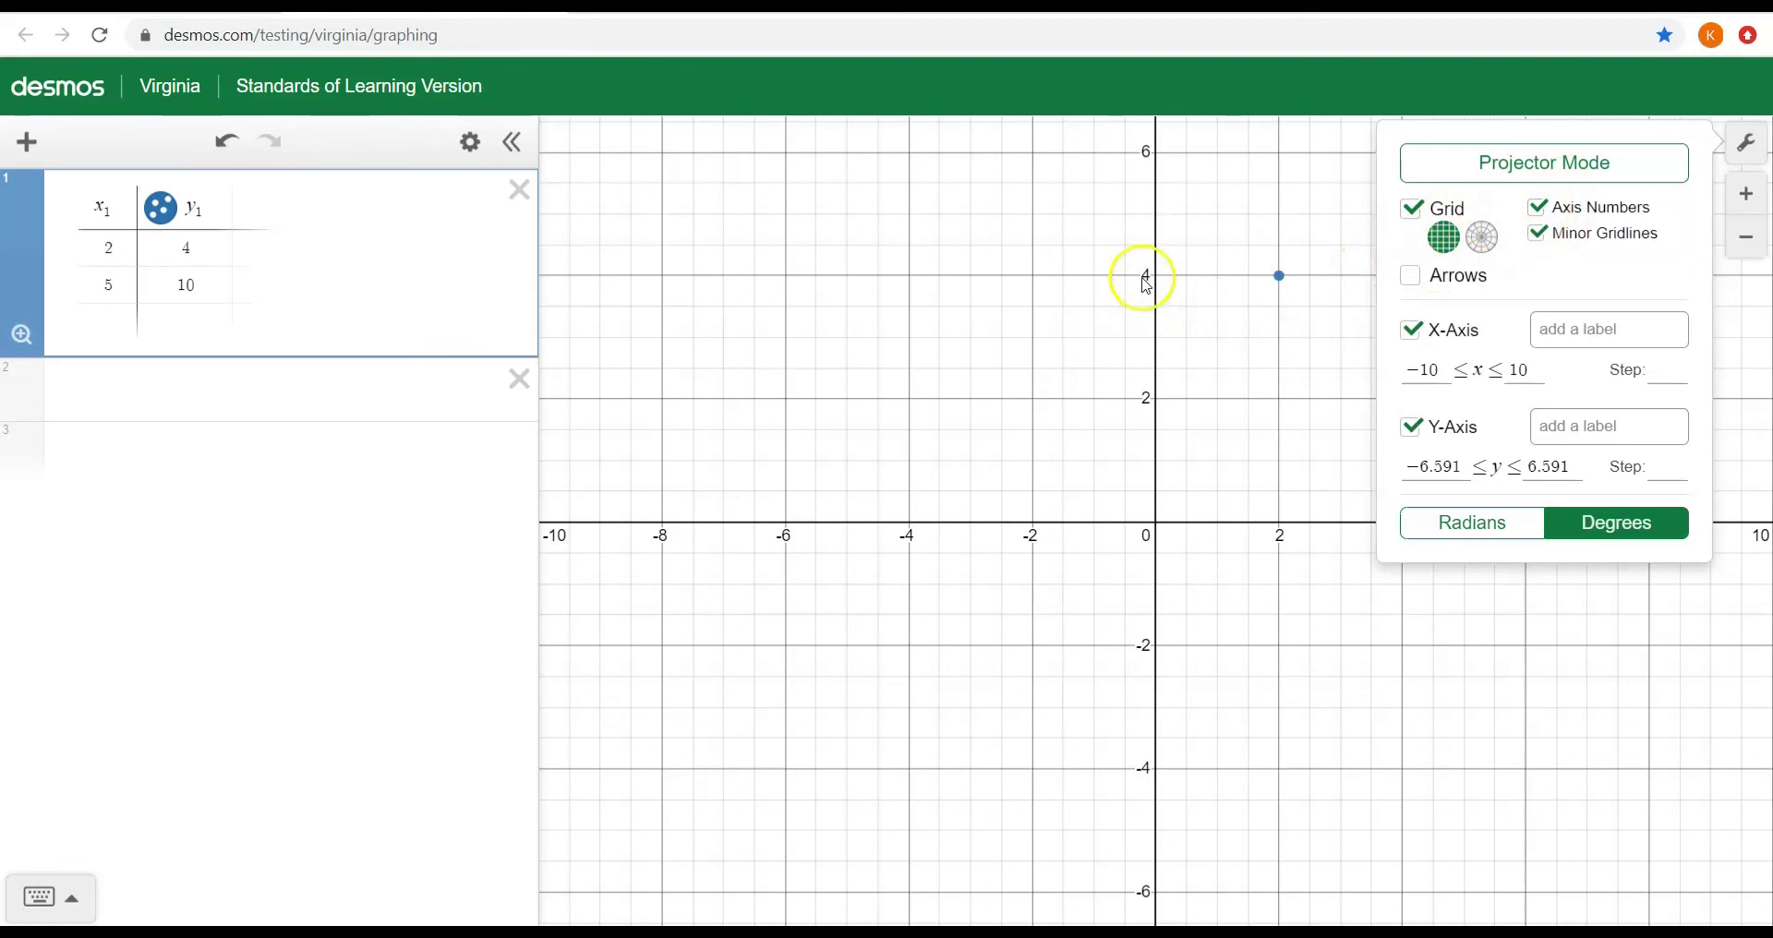
Try the graph without axis numbers or minor gridlines and with axis arrows, restoring each option.
left_click(1537, 213)
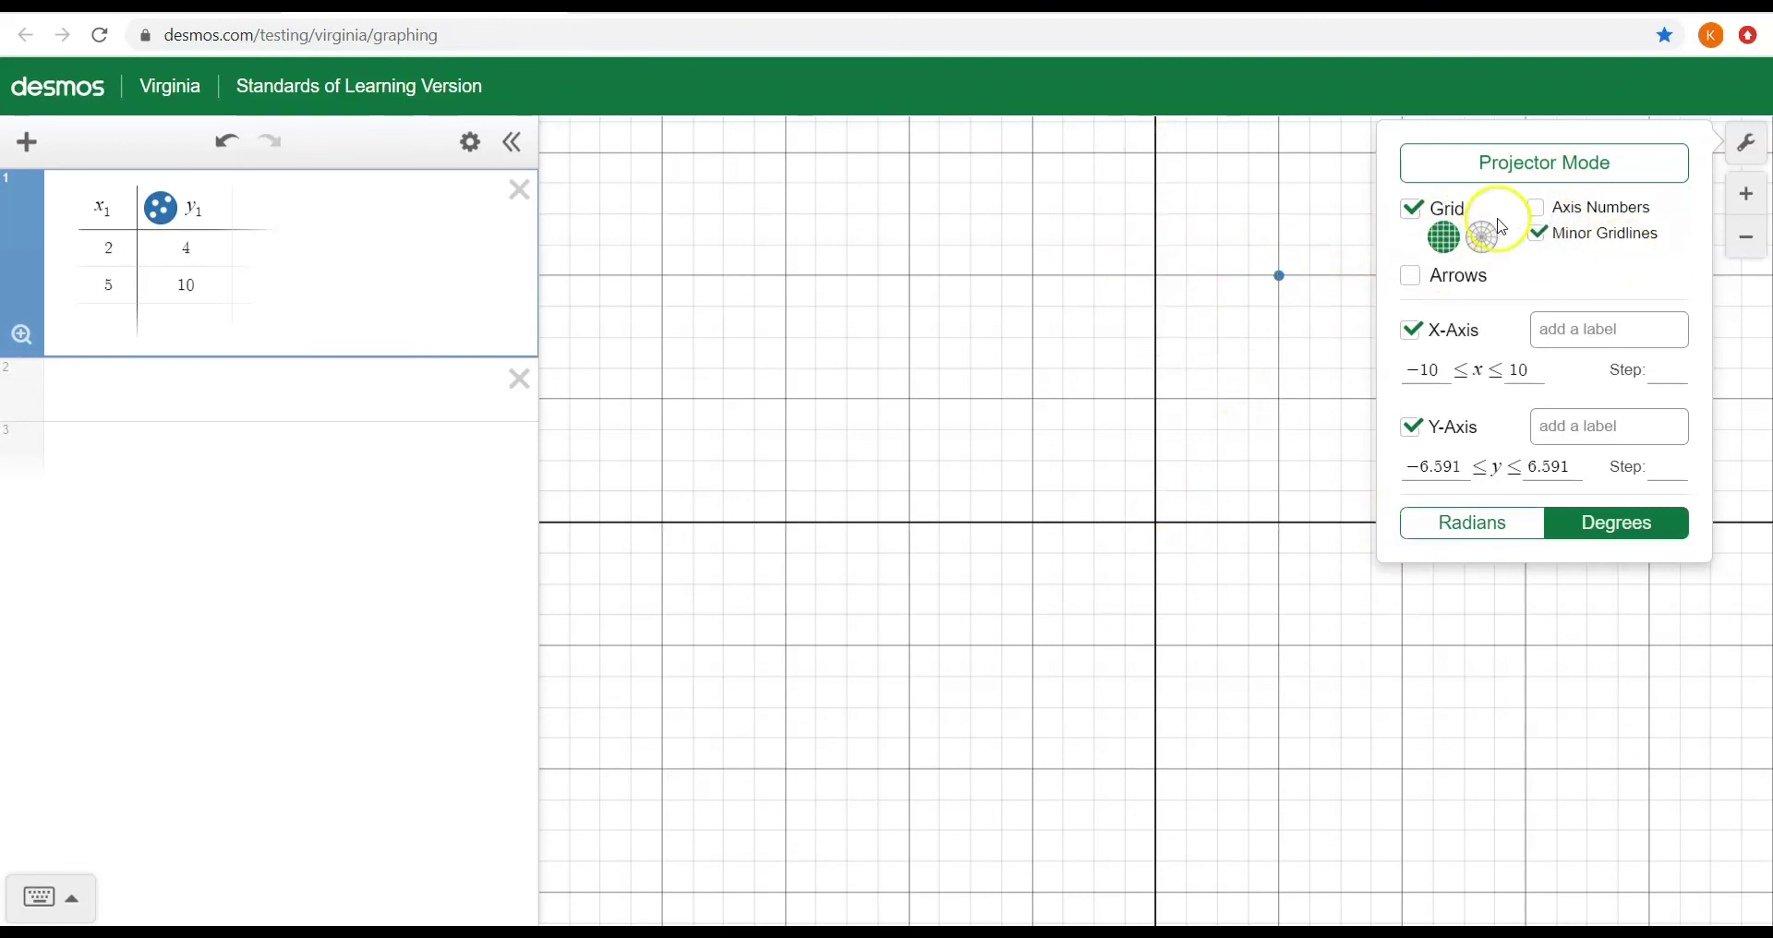
left_click(1536, 209)
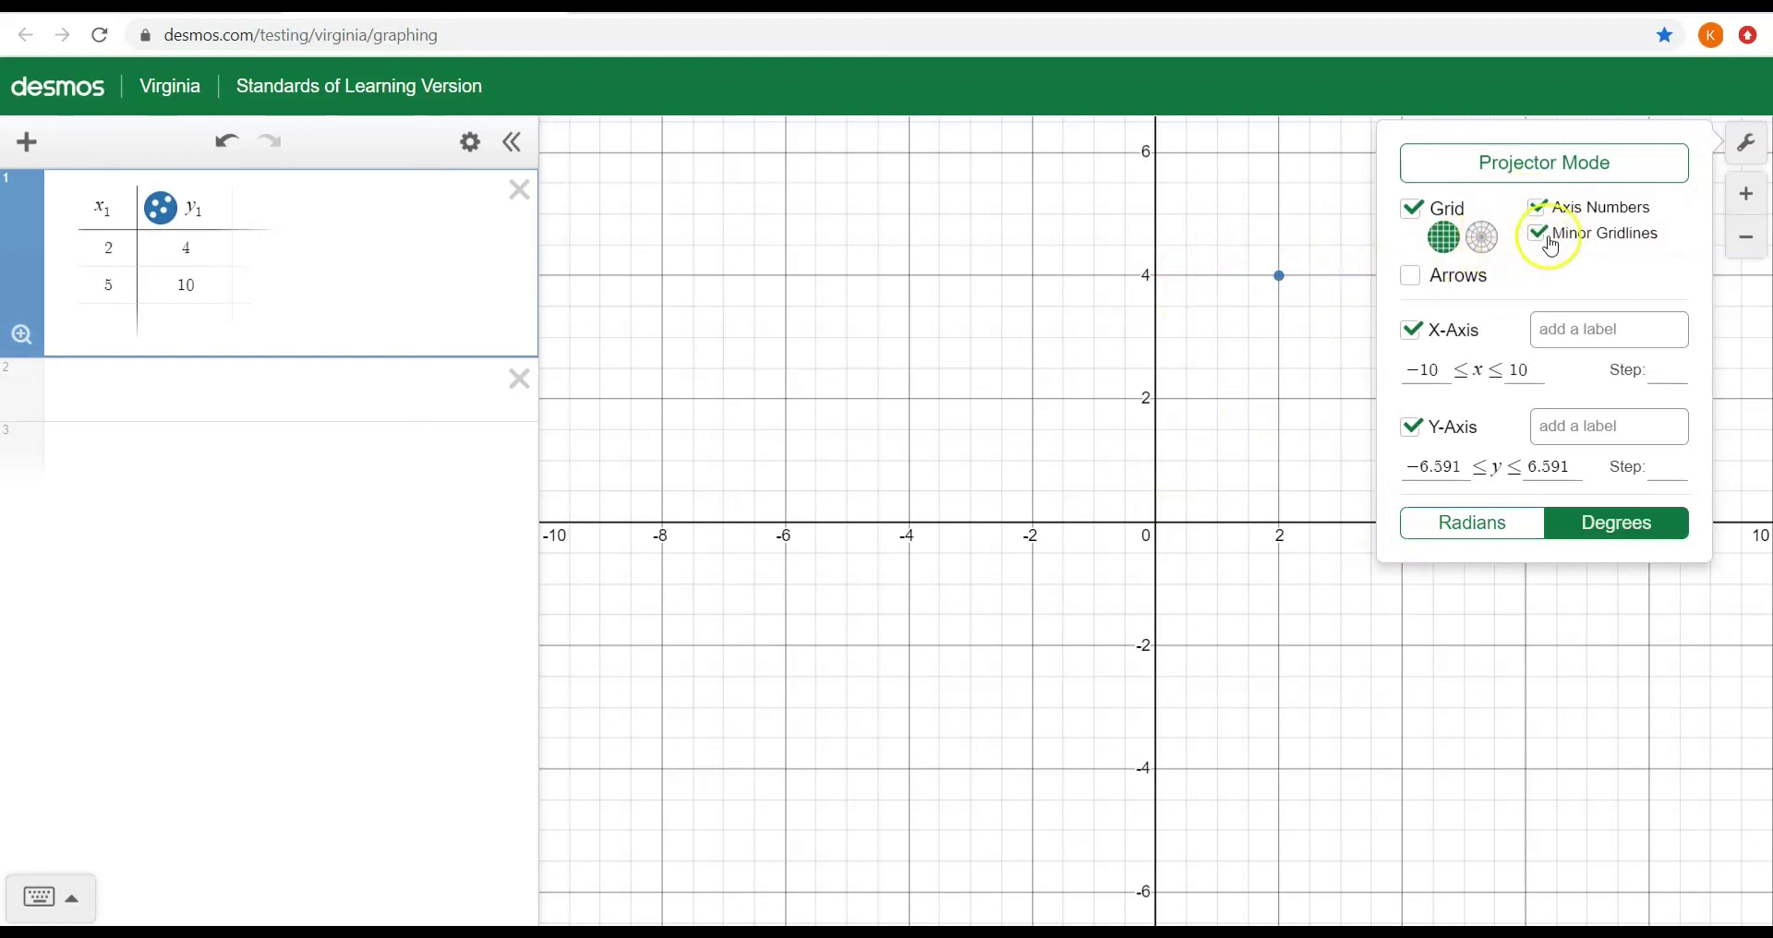
left_click(1539, 237)
left_click(1537, 234)
left_click(1421, 286)
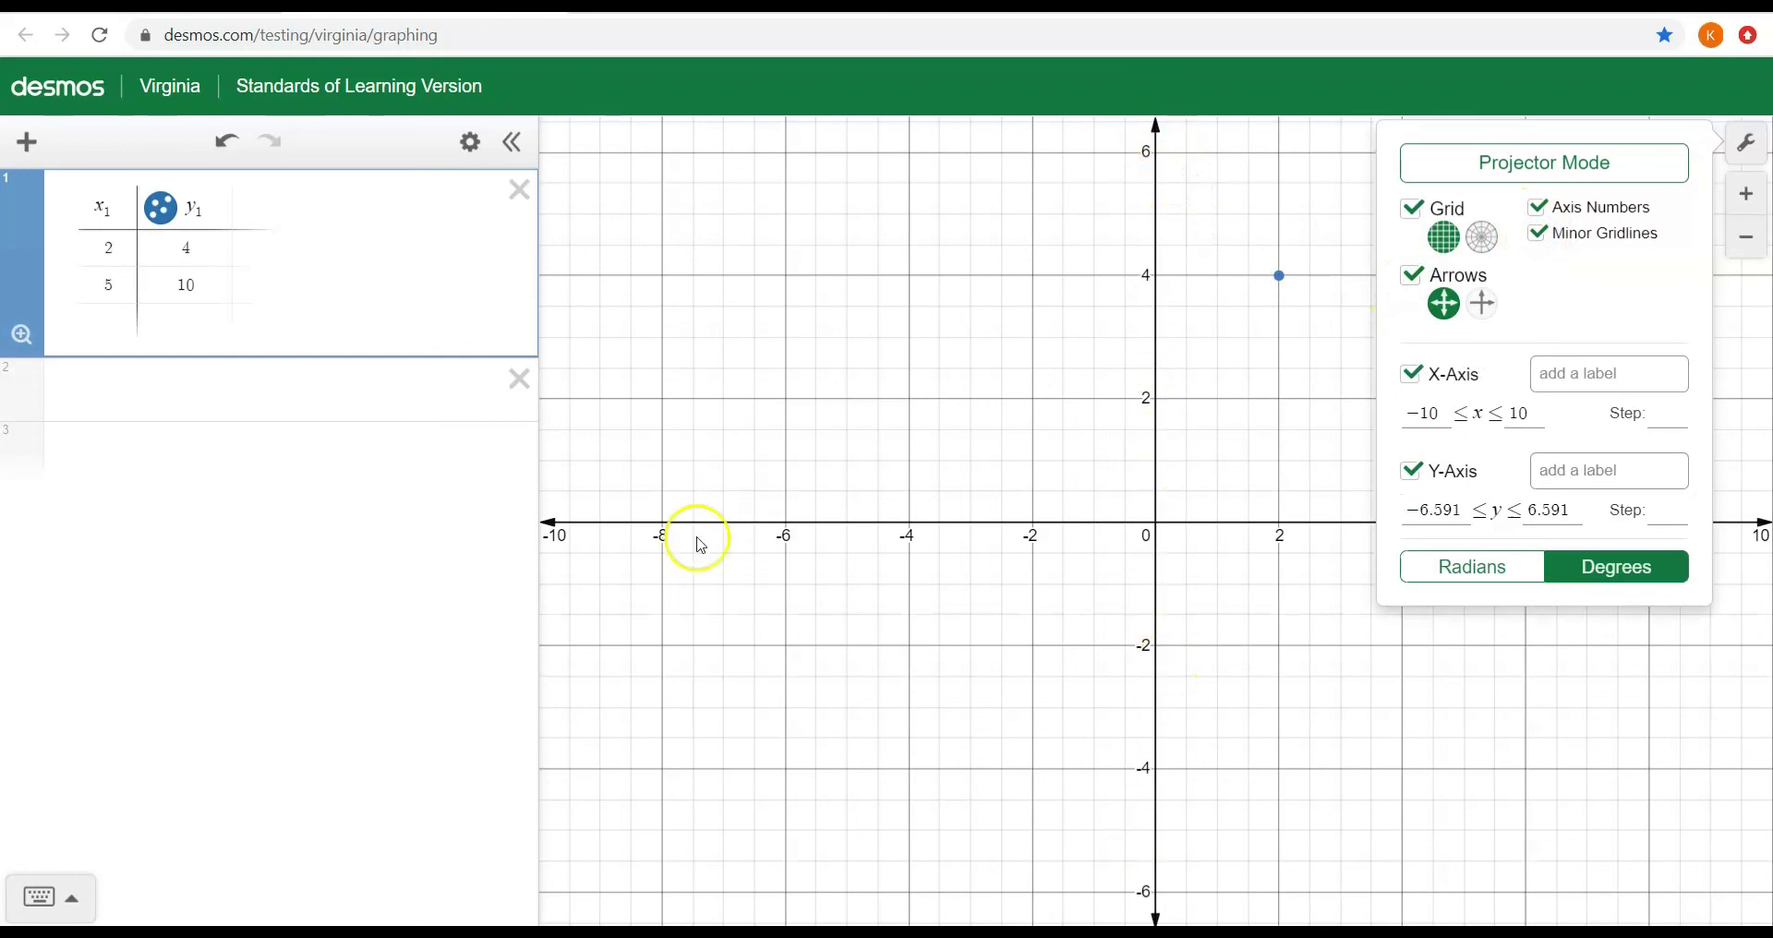
left_click(1410, 279)
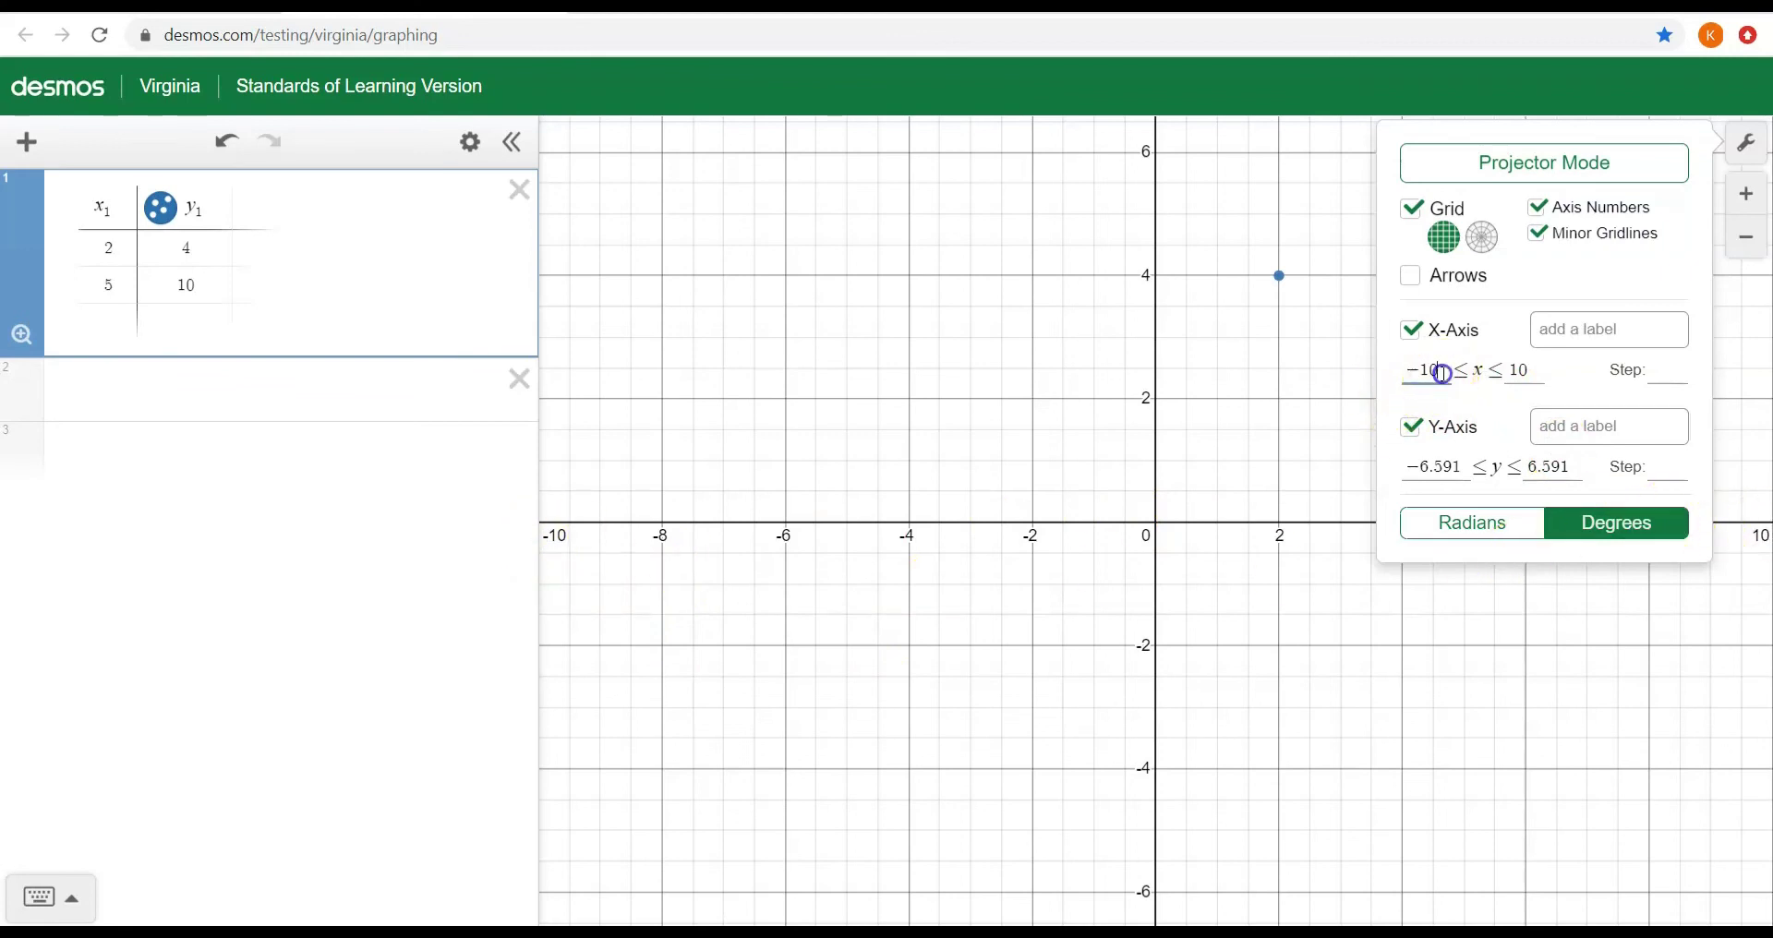
Set the ranges of both the x-axis and the y-axis to −100 to 100.
type("0")
left_click(1525, 370)
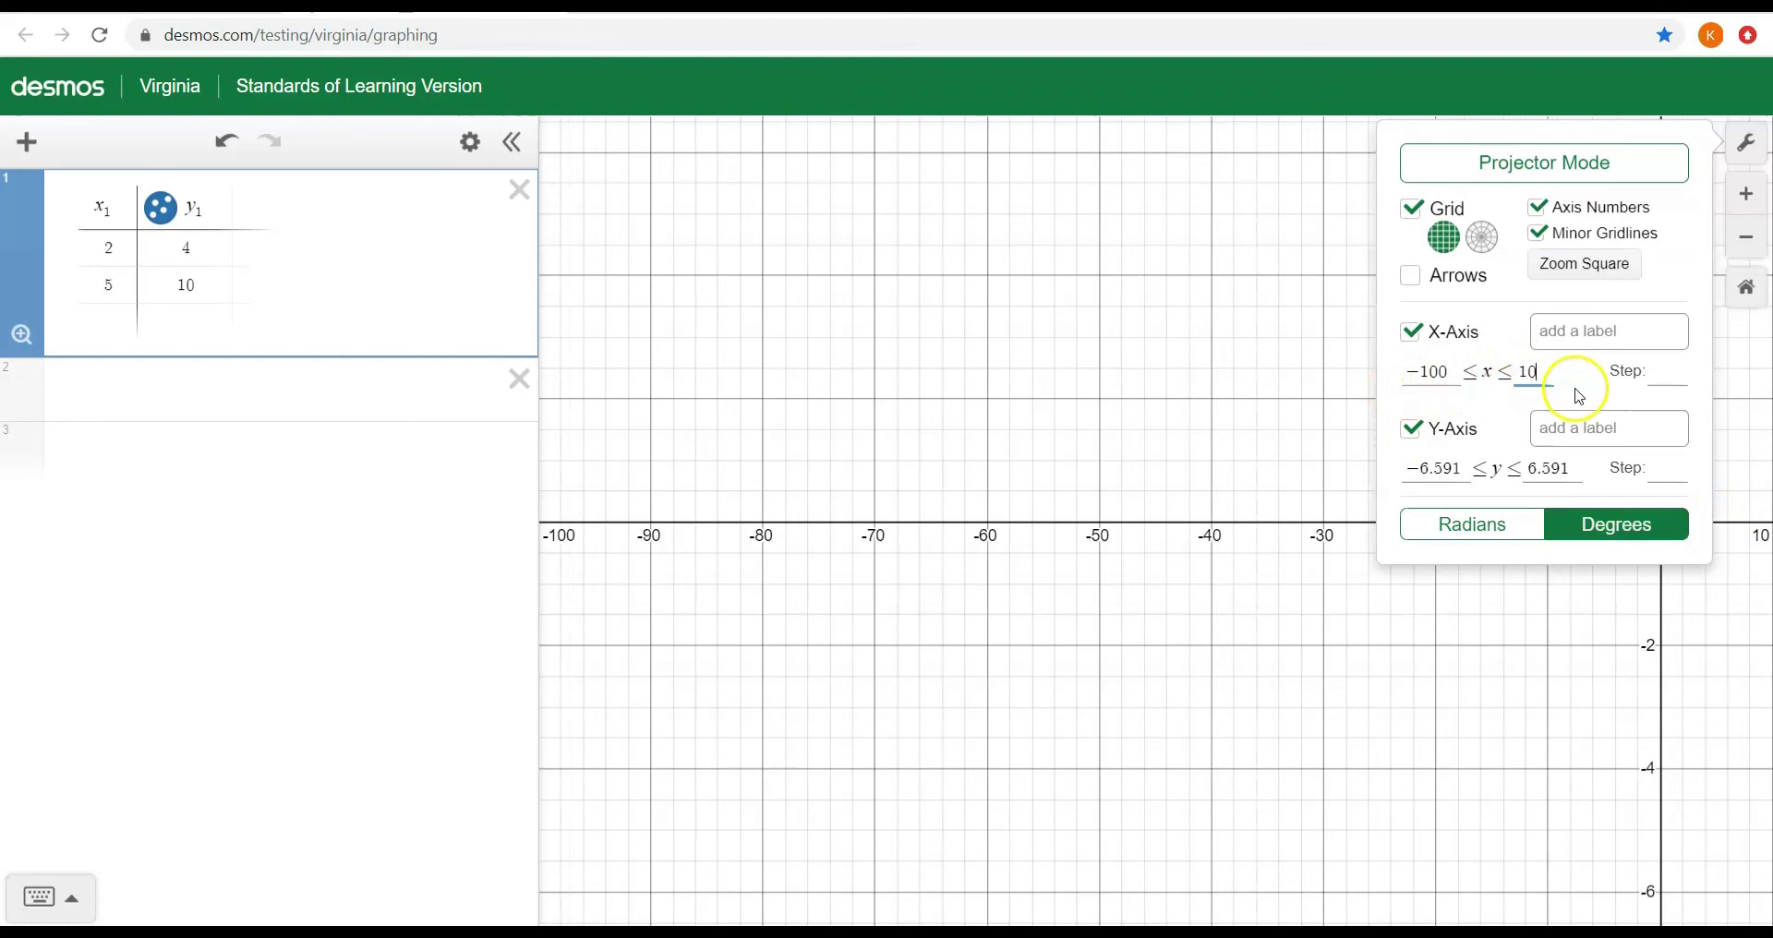
type("0")
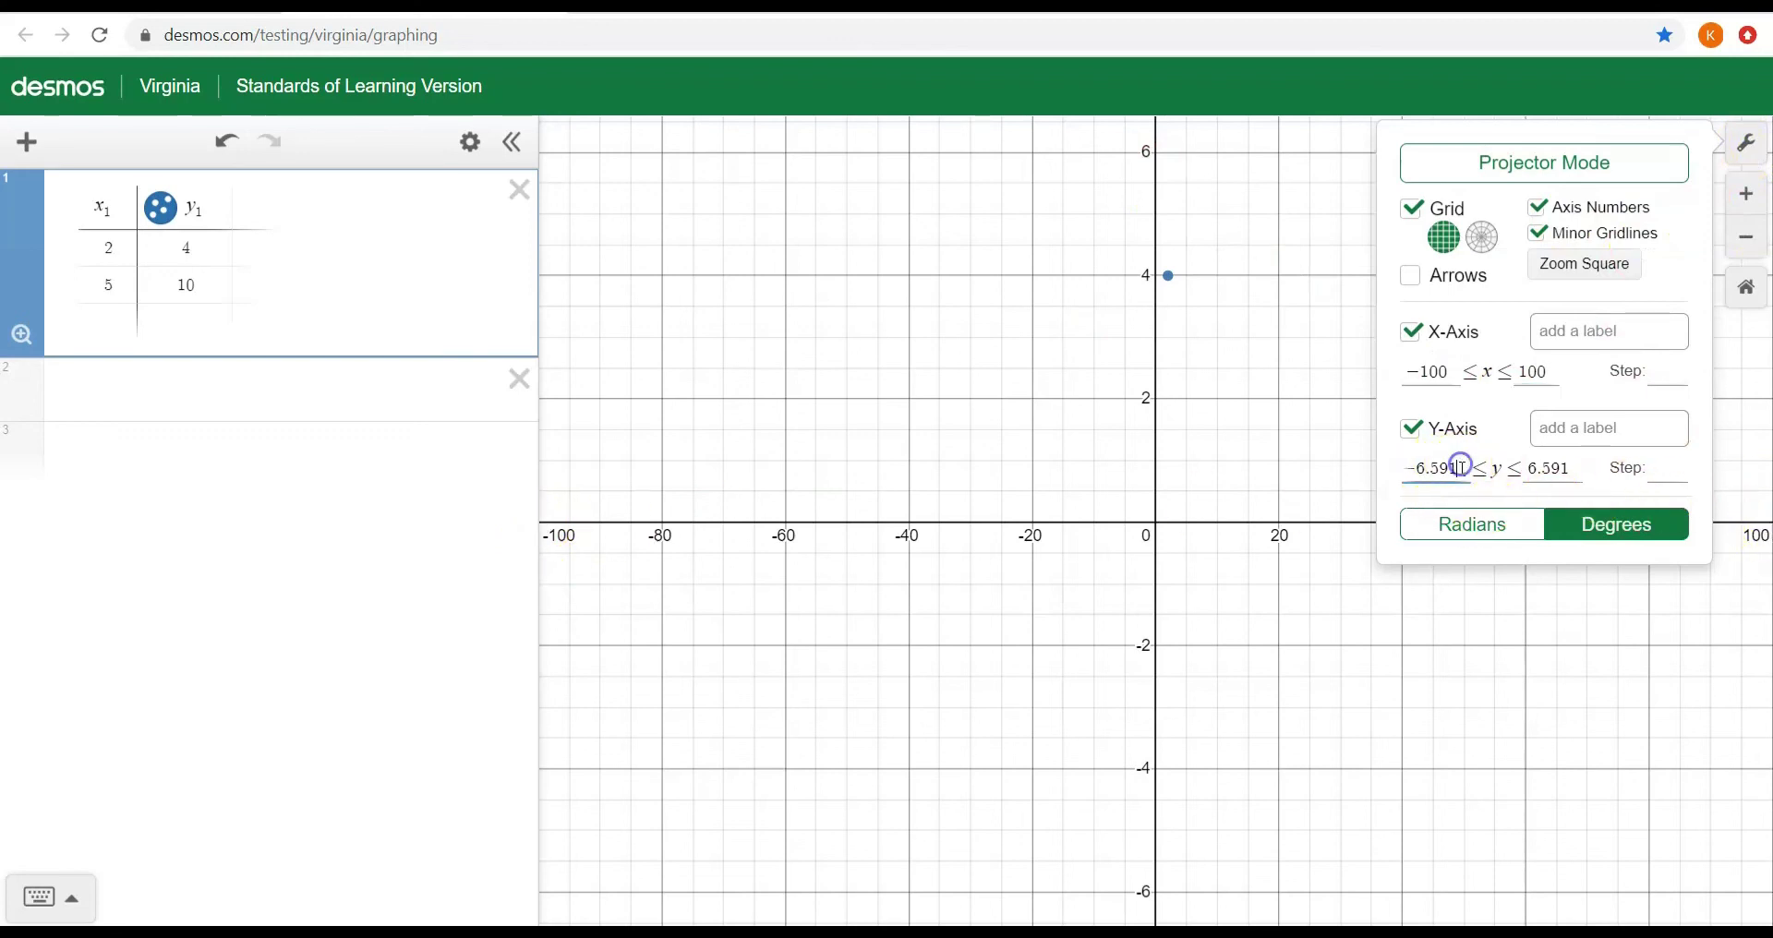
type("1")
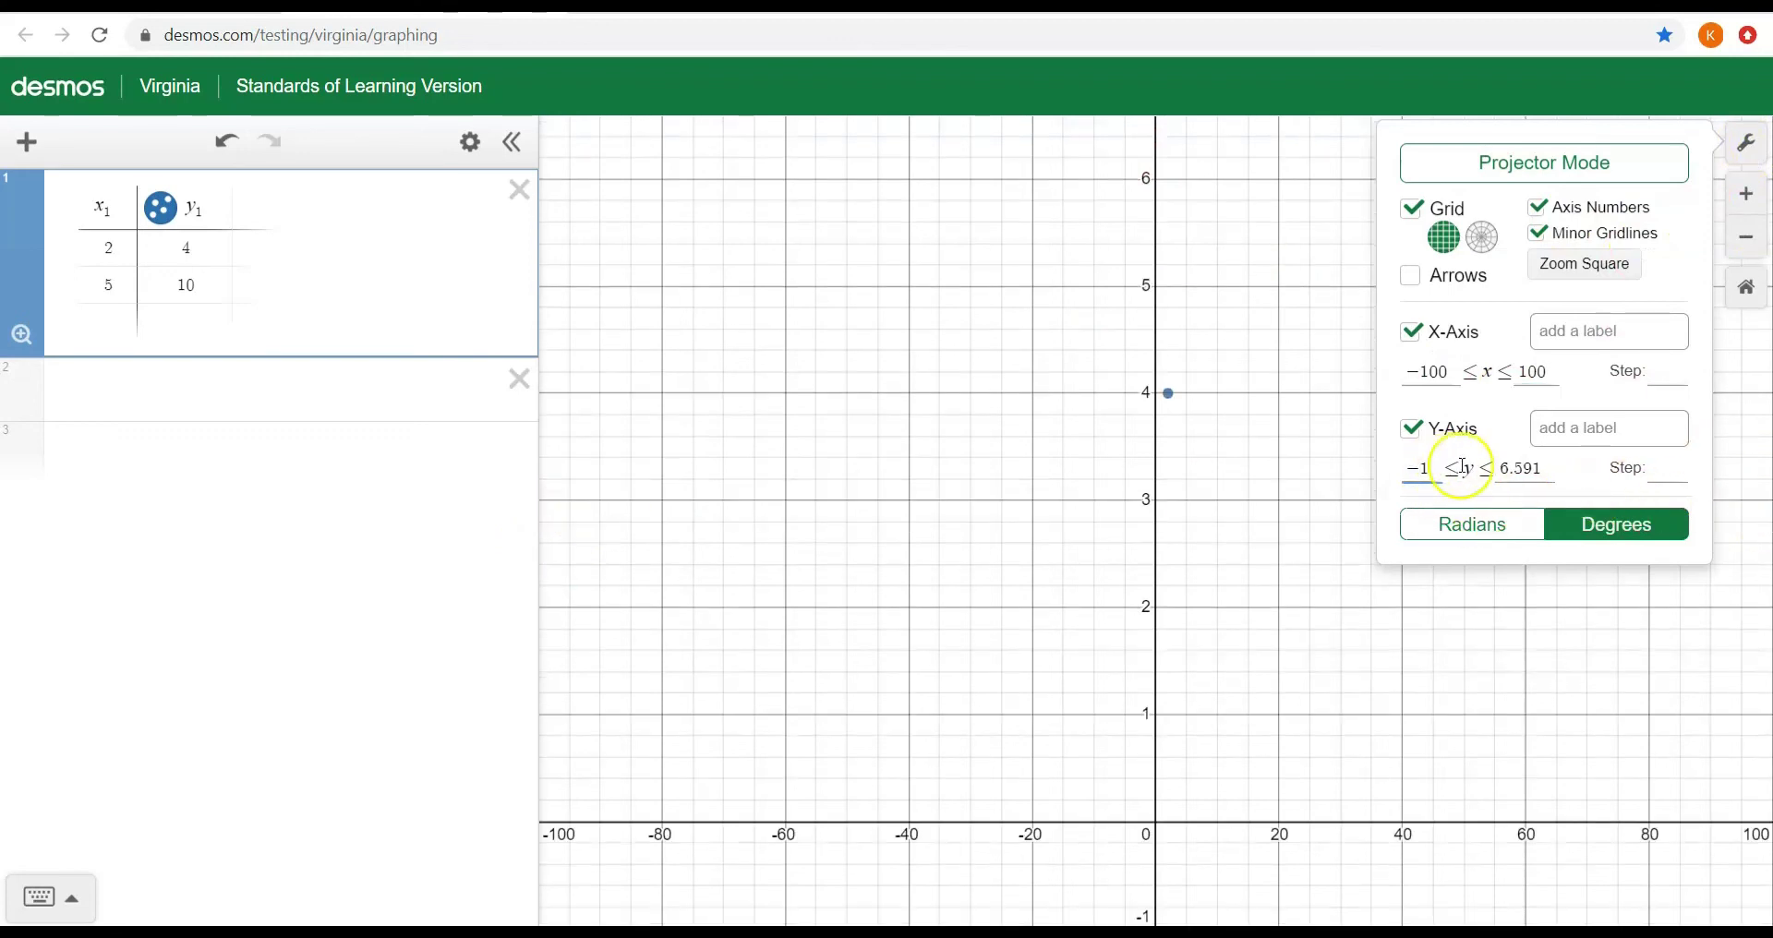
type("00")
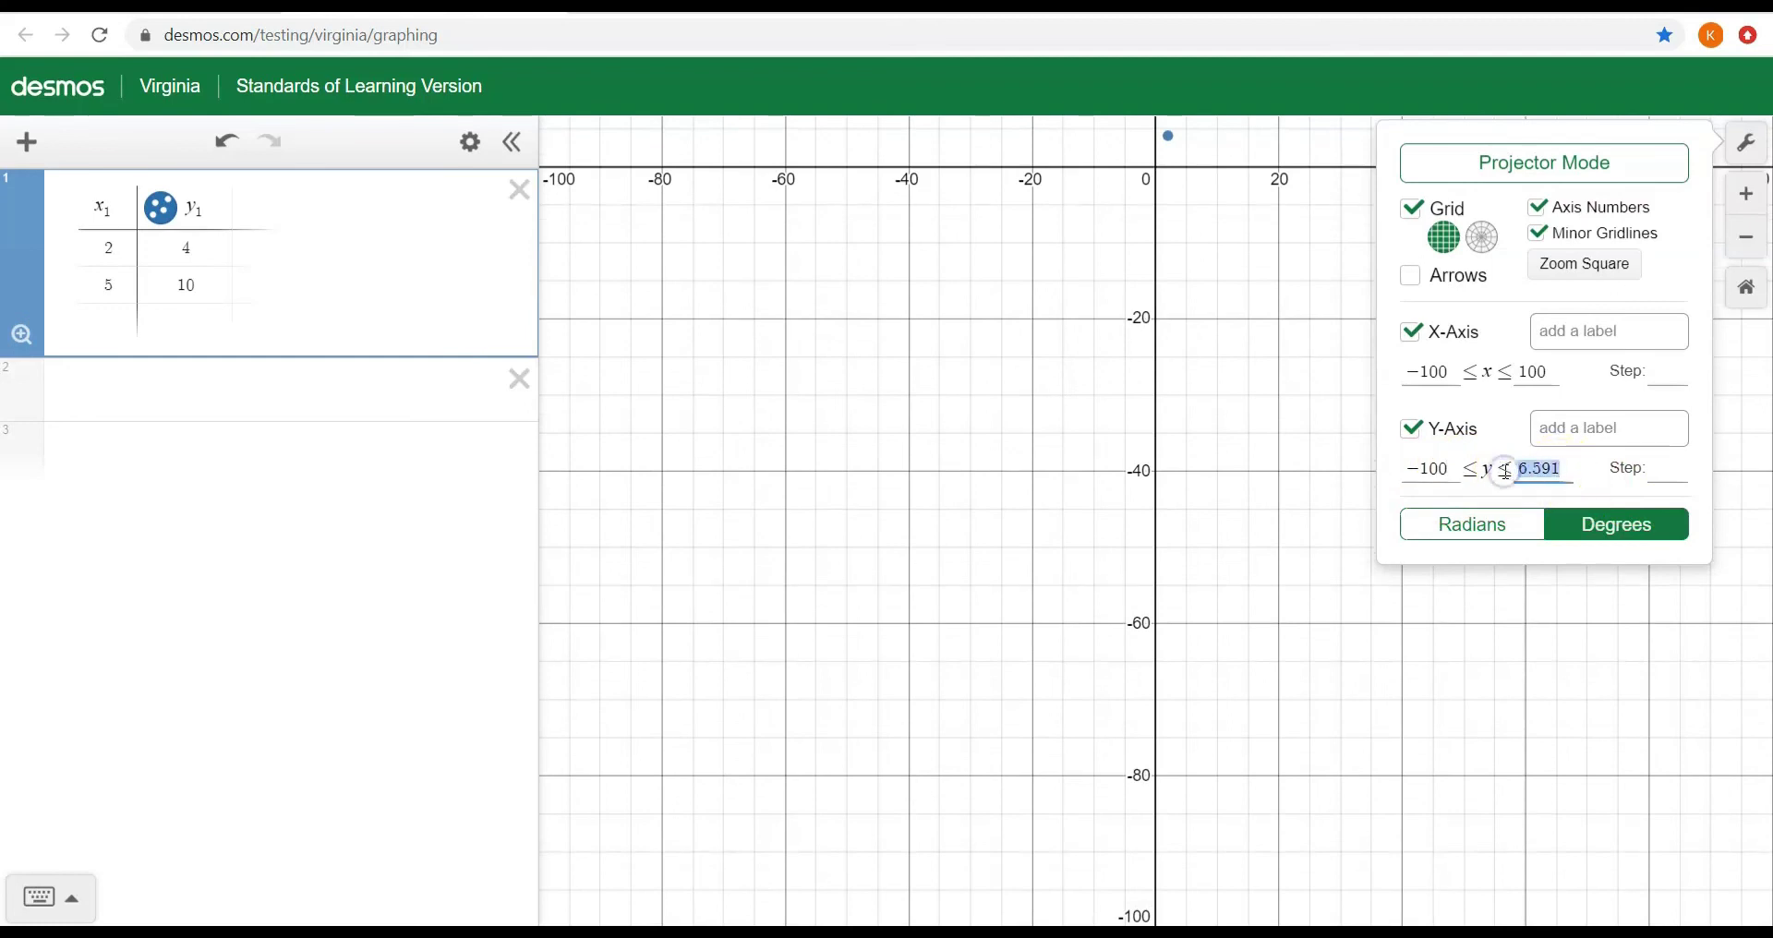
type("100")
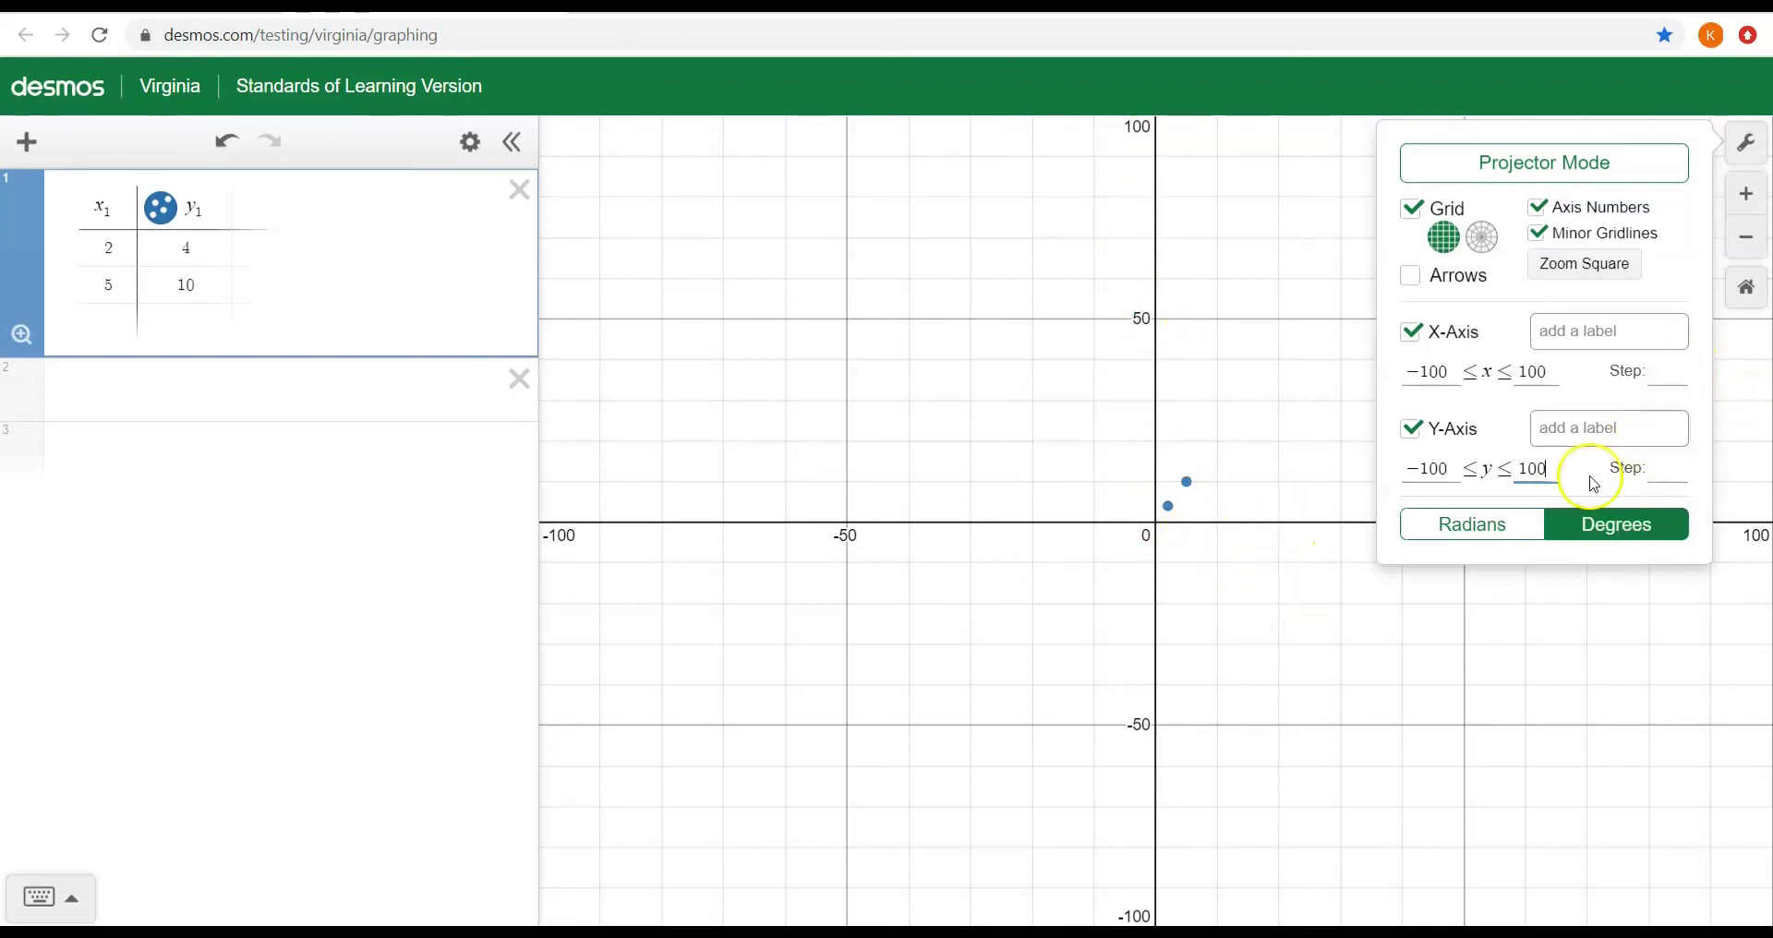
Set the step of both axes to 10 in the graph settings, and delete the empty second expression line.
type("1")
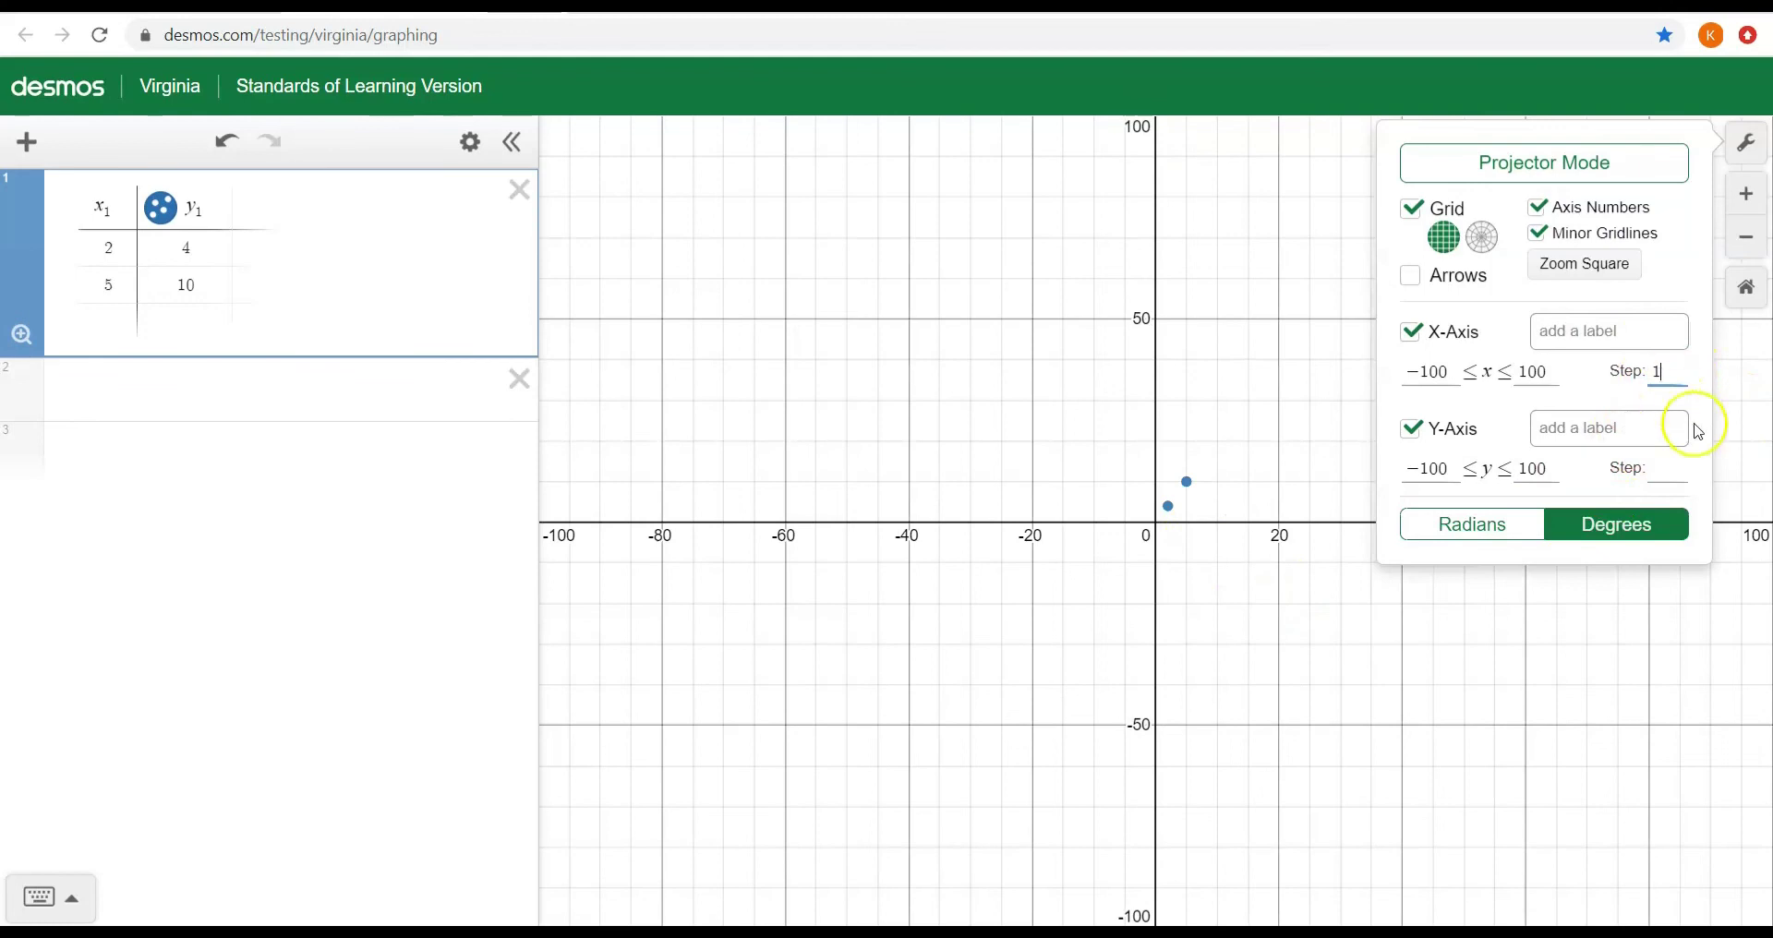
type("0")
left_click(1670, 478)
type("10")
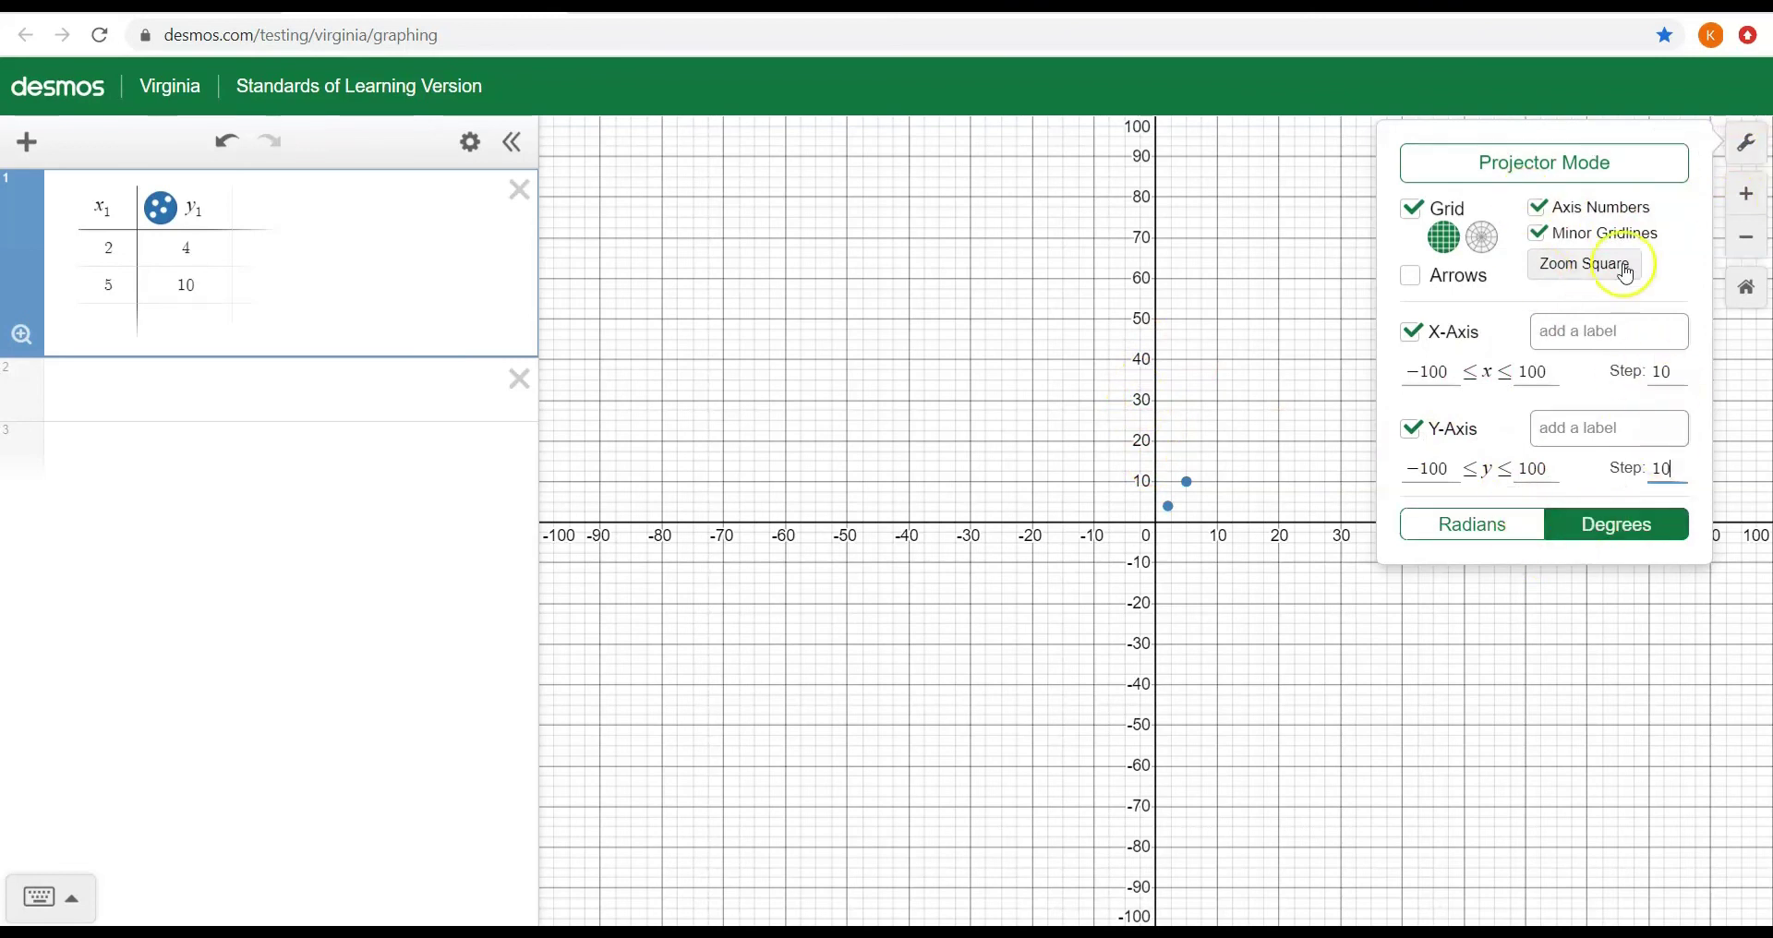
left_click(1748, 148)
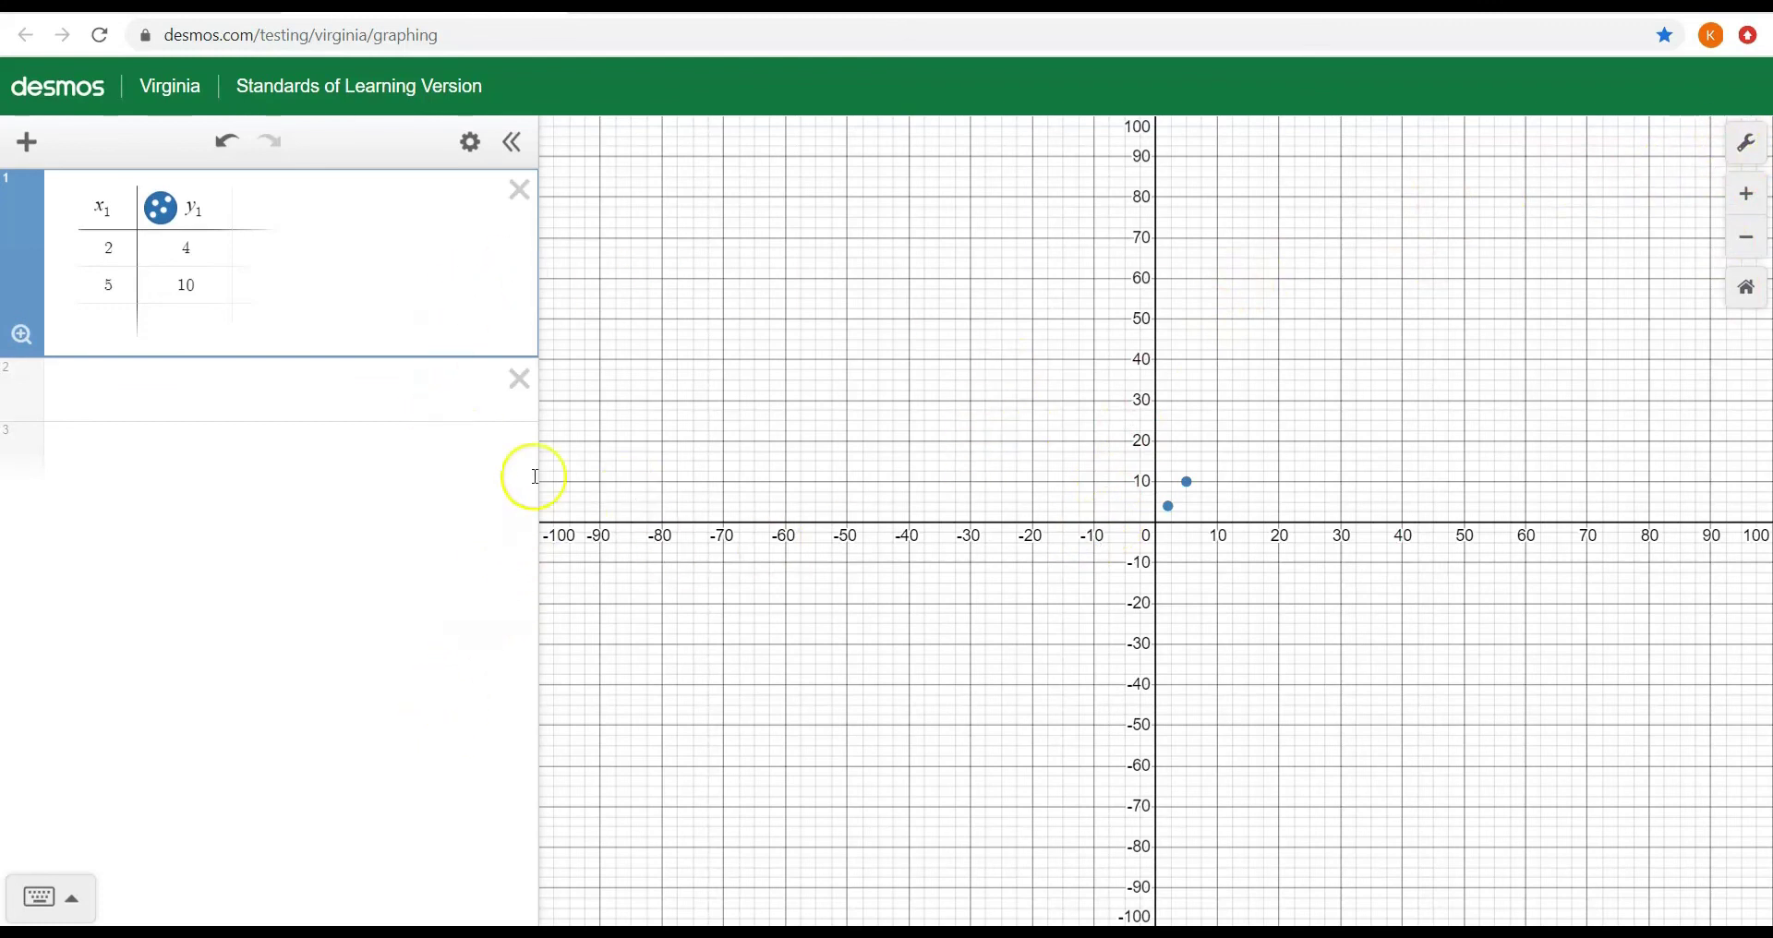
left_click(520, 382)
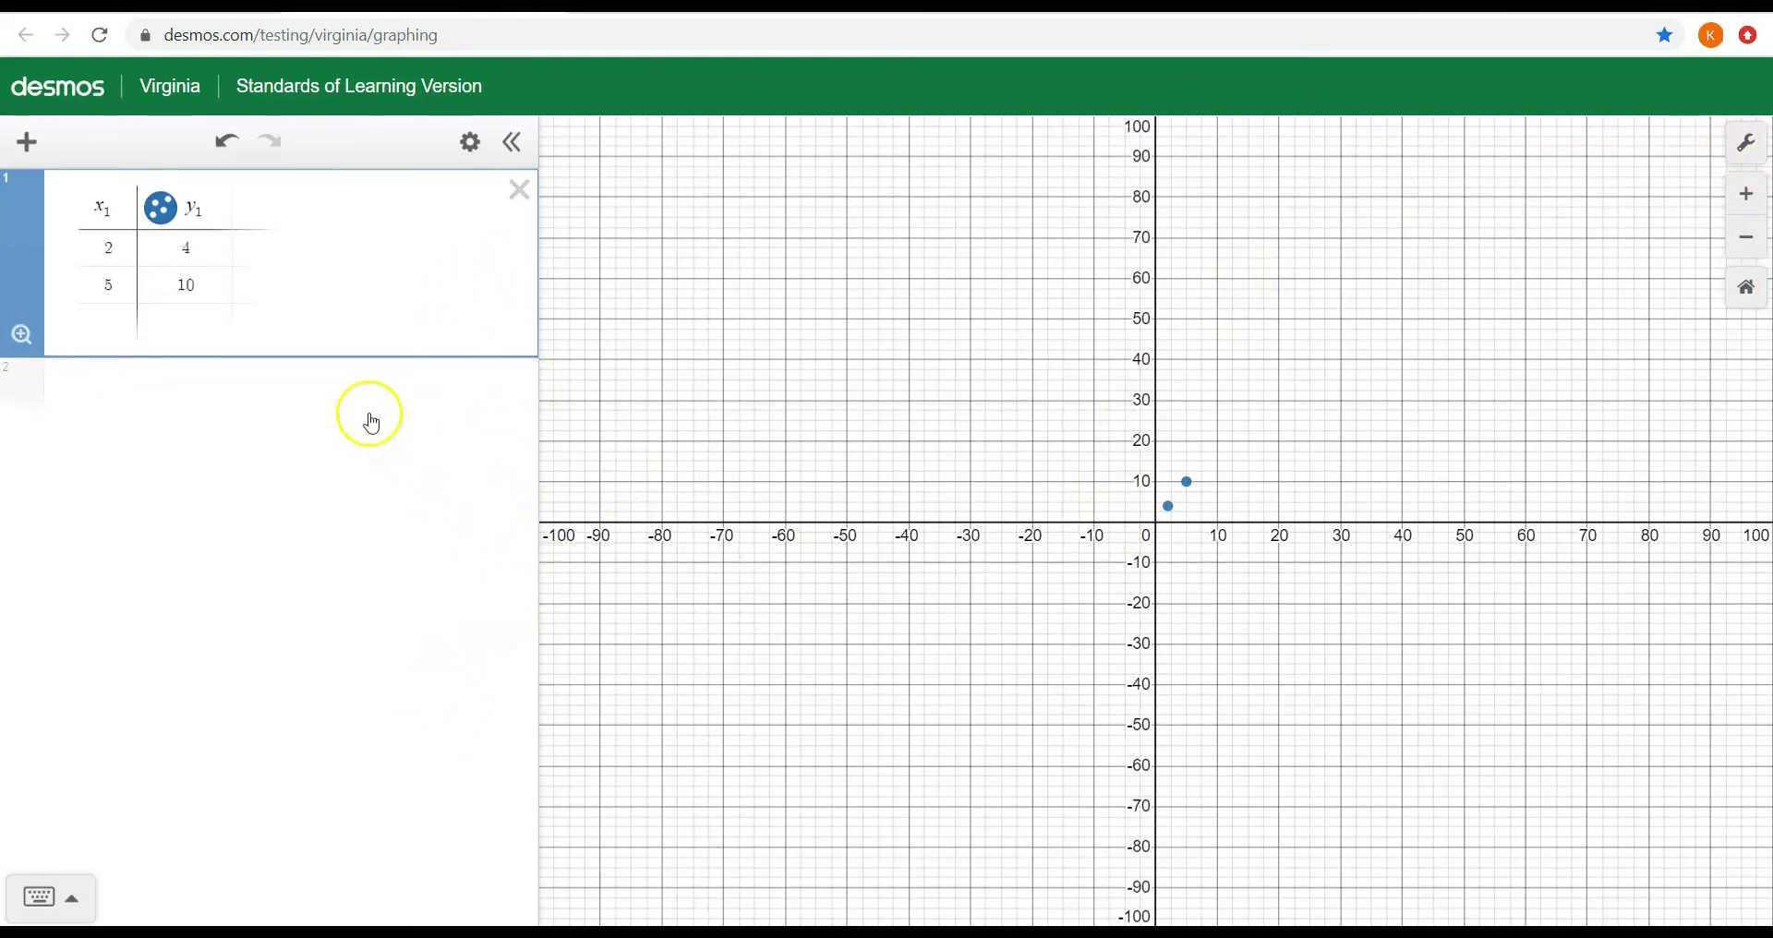